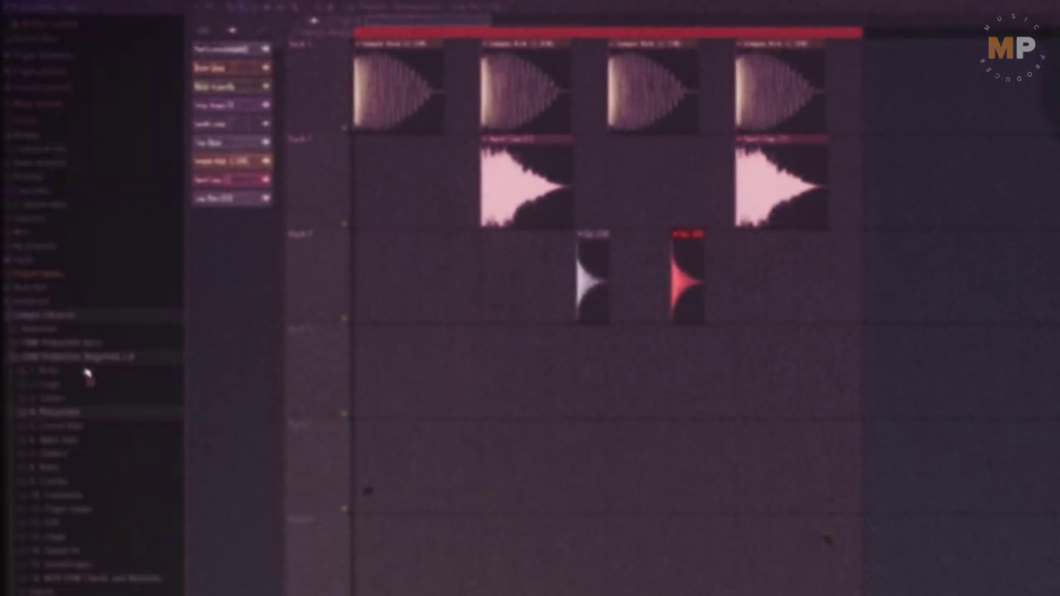
Add a closed hat sample on Track 4 and a Soft Shaker sample on Track 5 of the drum beat, and play it.
{"action": "left_click", "coordinate": [58, 472]}
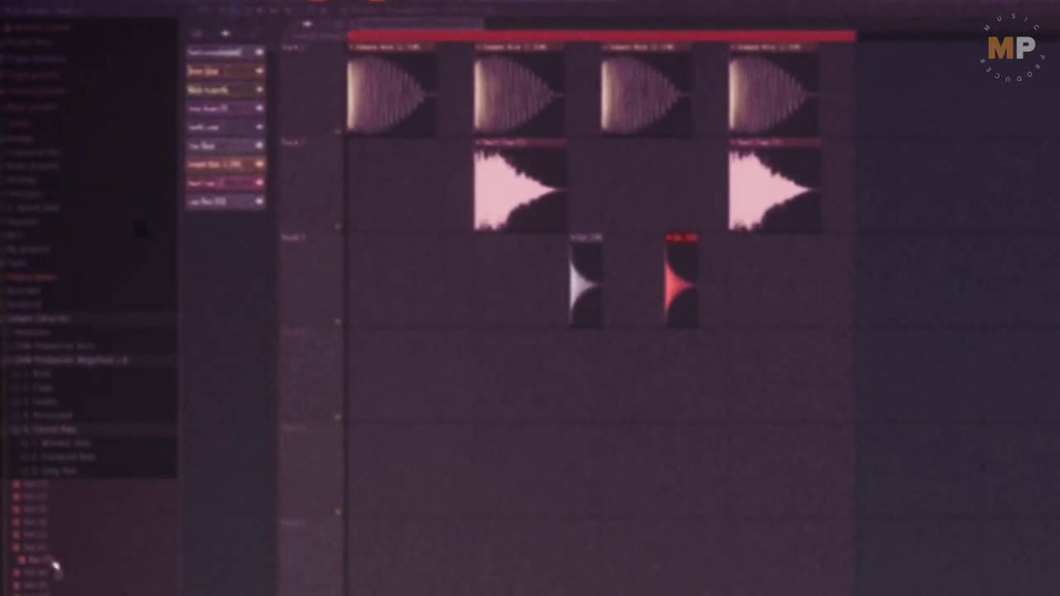
{"action": "left_click_drag", "start_coordinate": [52, 561], "coordinate": [362, 375]}
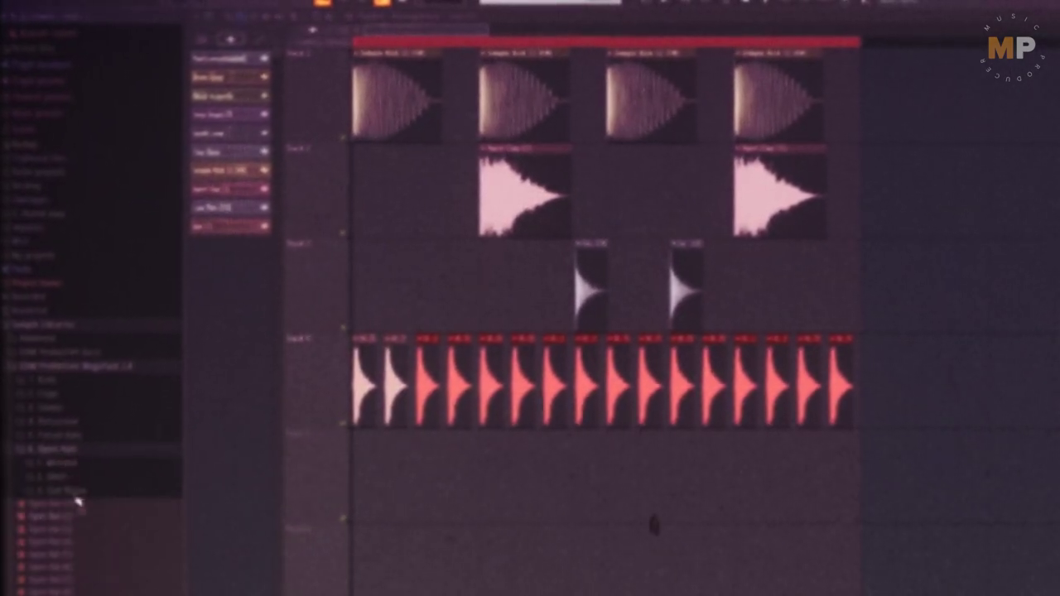
{"action": "left_click", "coordinate": [77, 495]}
{"action": "left_click", "coordinate": [74, 492]}
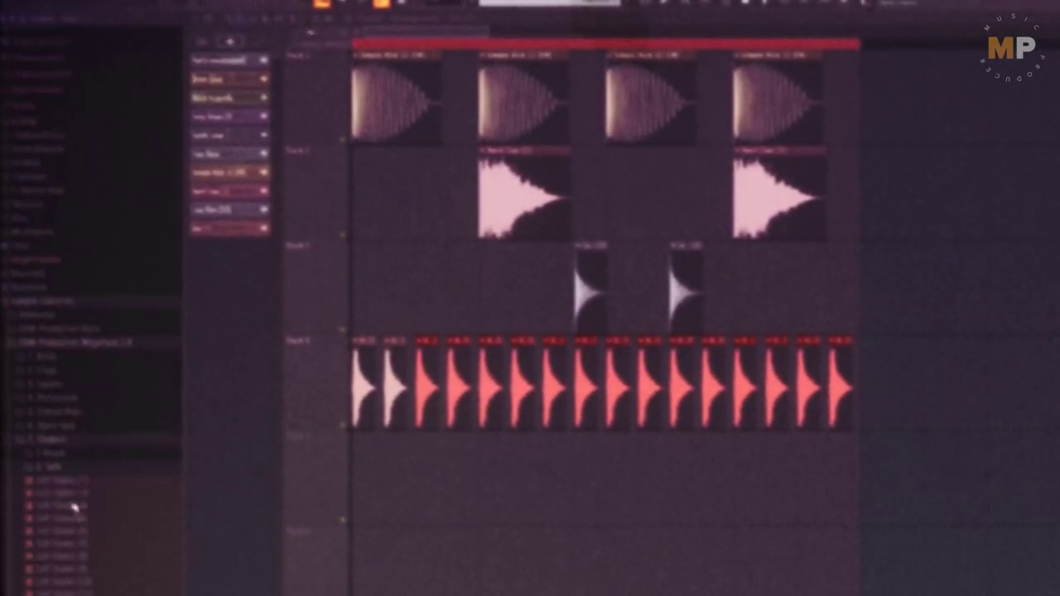
{"action": "scroll", "coordinate": [74, 508], "scroll_direction": "down", "scroll_amount": 8}
{"action": "left_click_drag", "start_coordinate": [96, 563], "coordinate": [427, 470]}
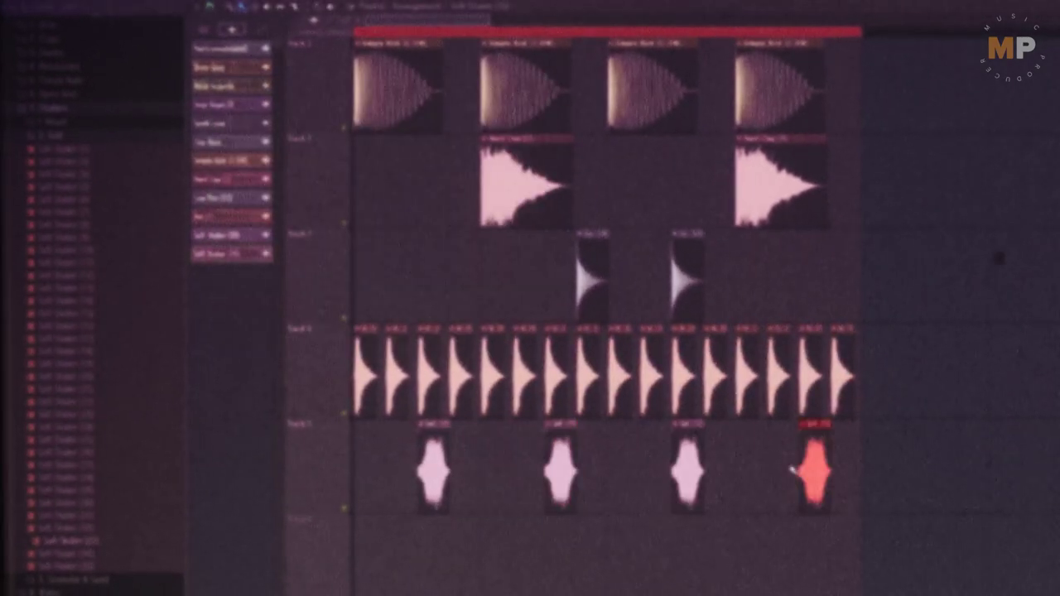
{"action": "key", "text": "space"}
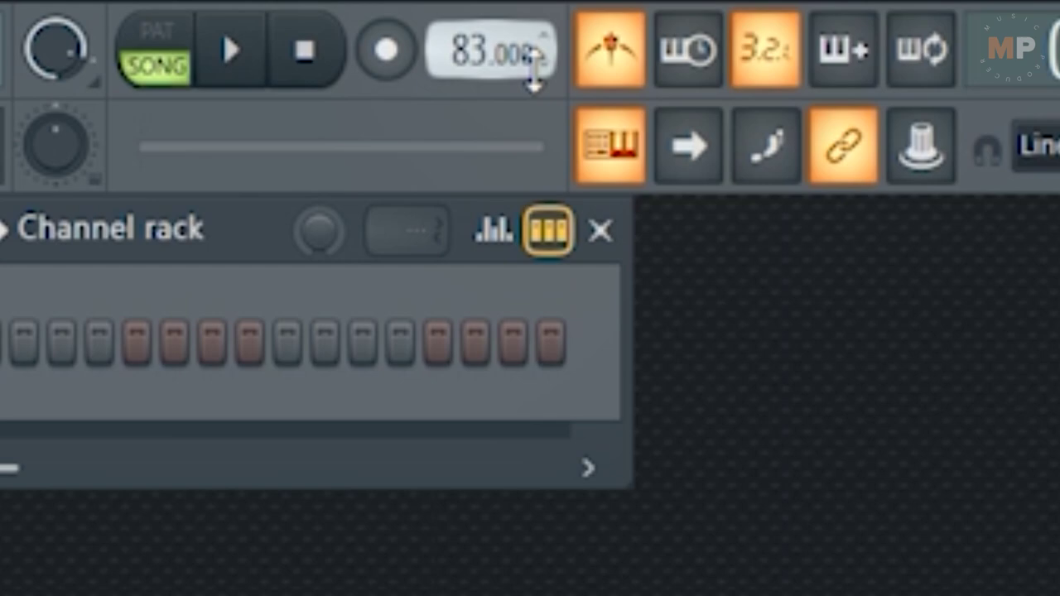
Set the project tempo to 78 BPM, look over the tempo-sorted Loops folders and open the Playlist.
{"action": "left_click_drag", "start_coordinate": [535, 70], "coordinate": [534, 92]}
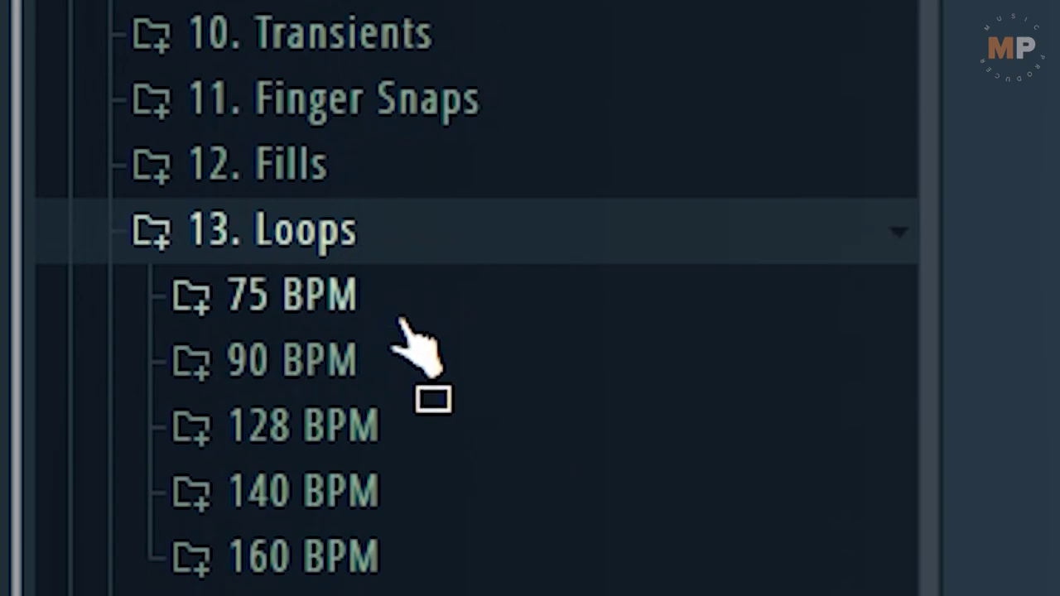
{"action": "scroll", "coordinate": [402, 332], "scroll_direction": "down", "scroll_amount": 1}
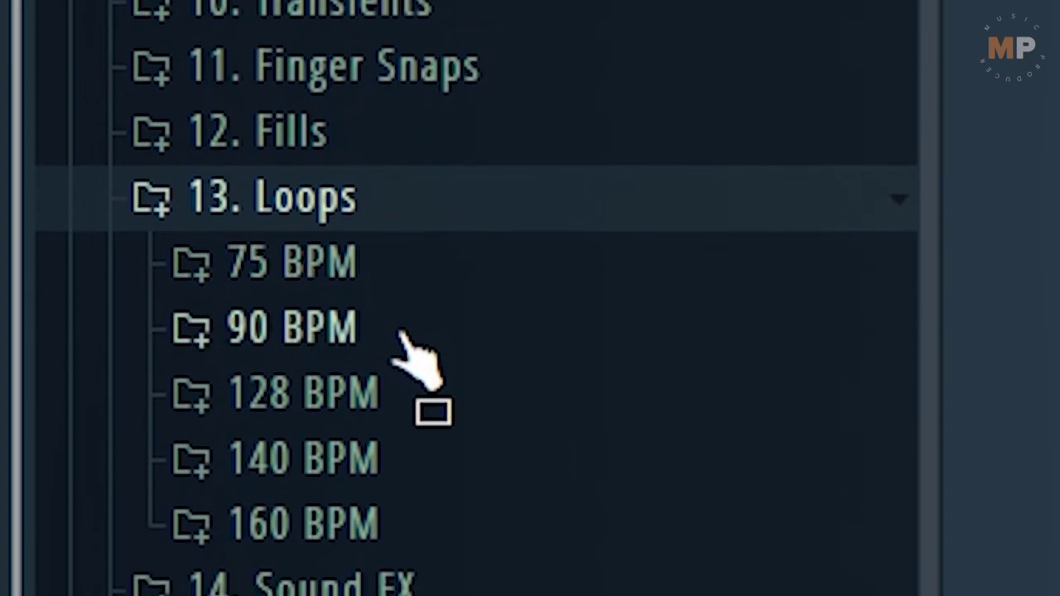
{"action": "scroll", "coordinate": [406, 365], "scroll_direction": "down", "scroll_amount": 5}
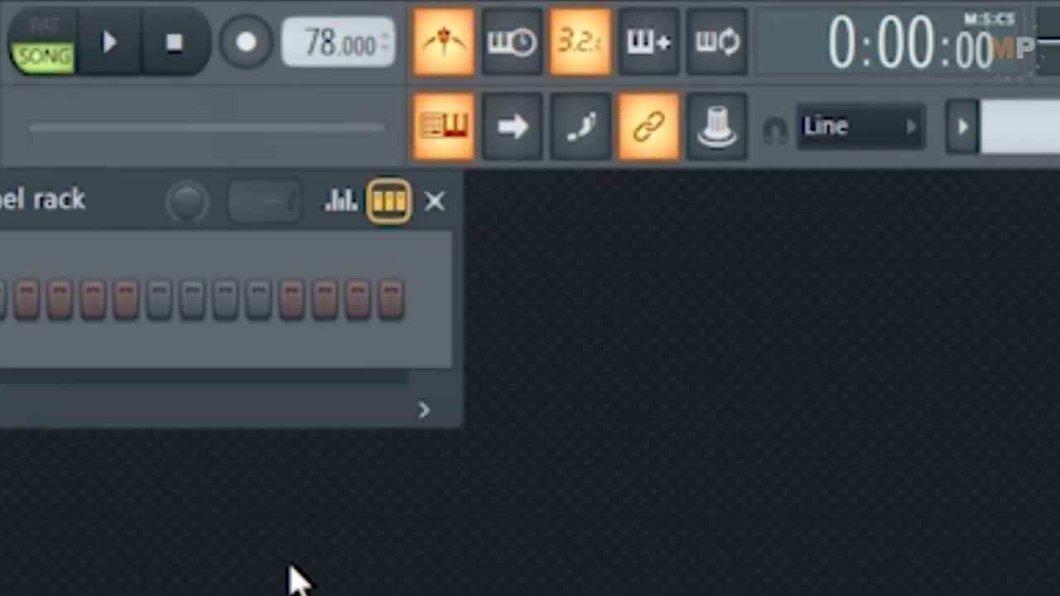
{"action": "key", "text": "F5"}
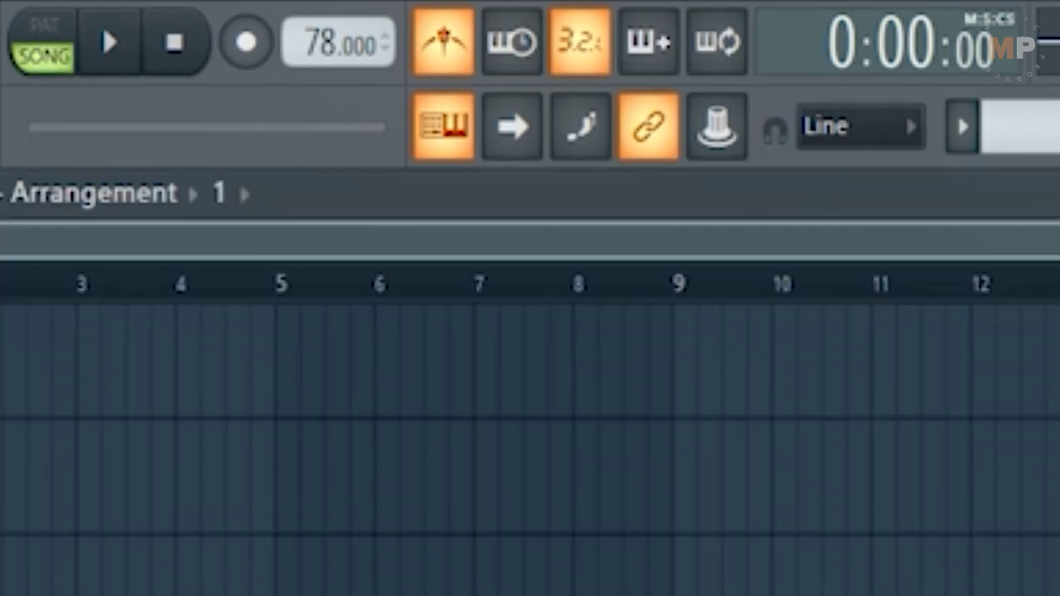
{"action": "key", "text": "space"}
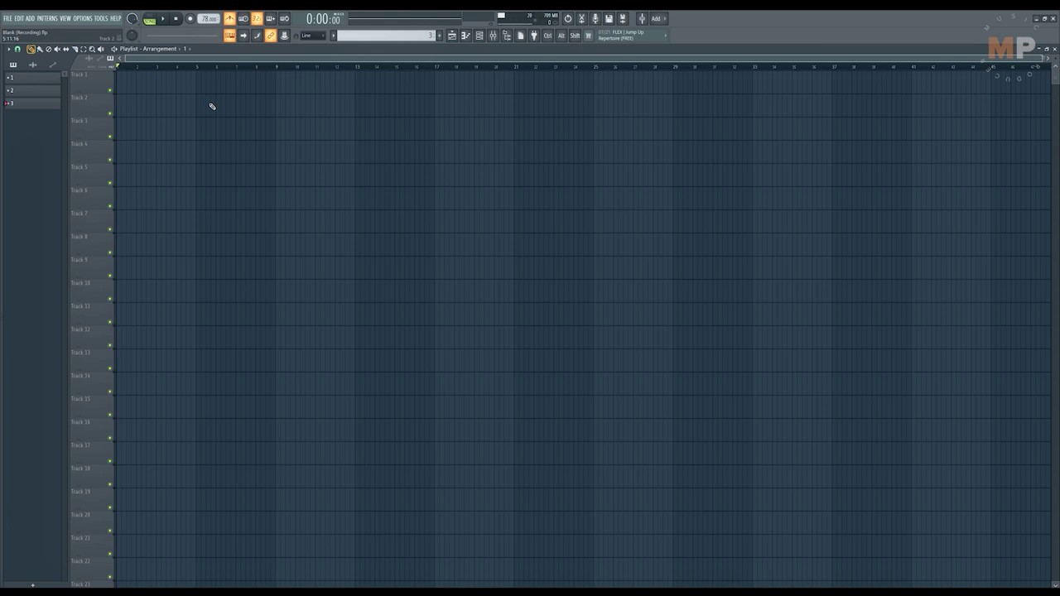
Place the rendered "Drowning - Drum Beat Loop (80 BPM)" file at the start of Track 2.
{"action": "left_click_drag", "start_coordinate": [2, 249], "coordinate": [161, 292]}
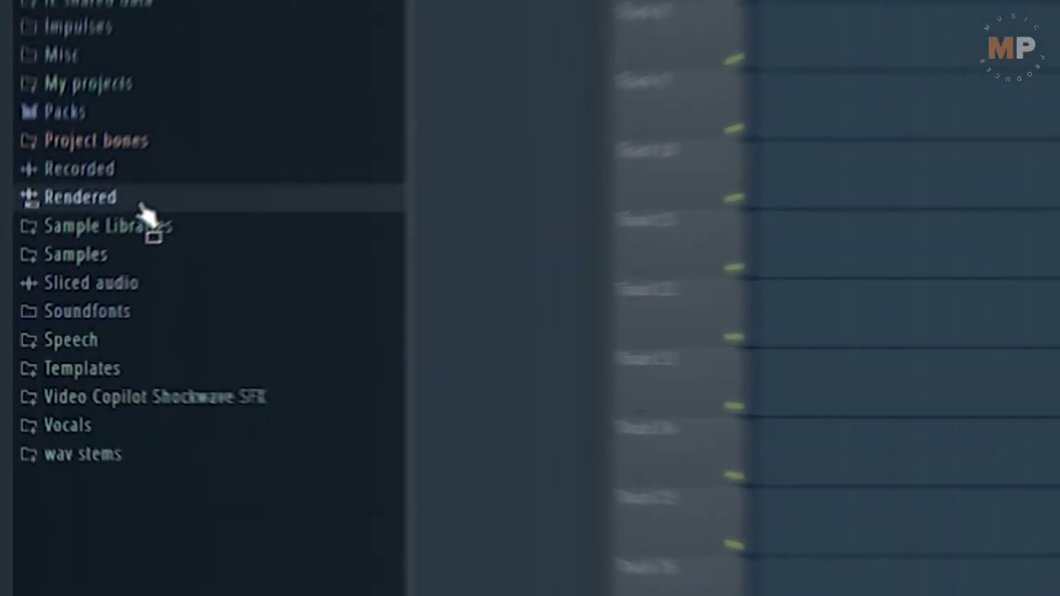
{"action": "left_click", "coordinate": [48, 299]}
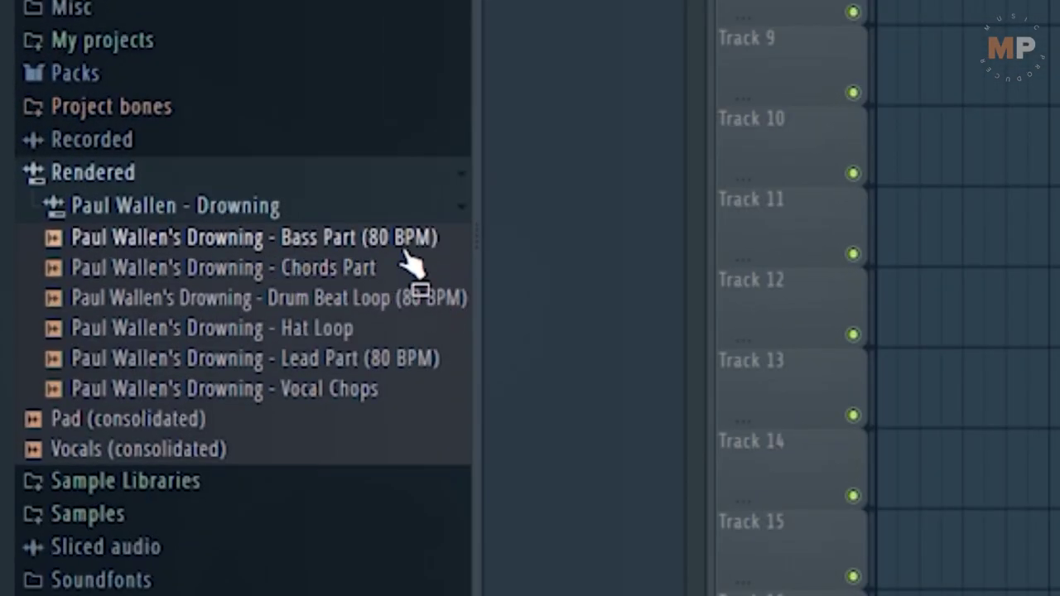
{"action": "left_click", "coordinate": [420, 308]}
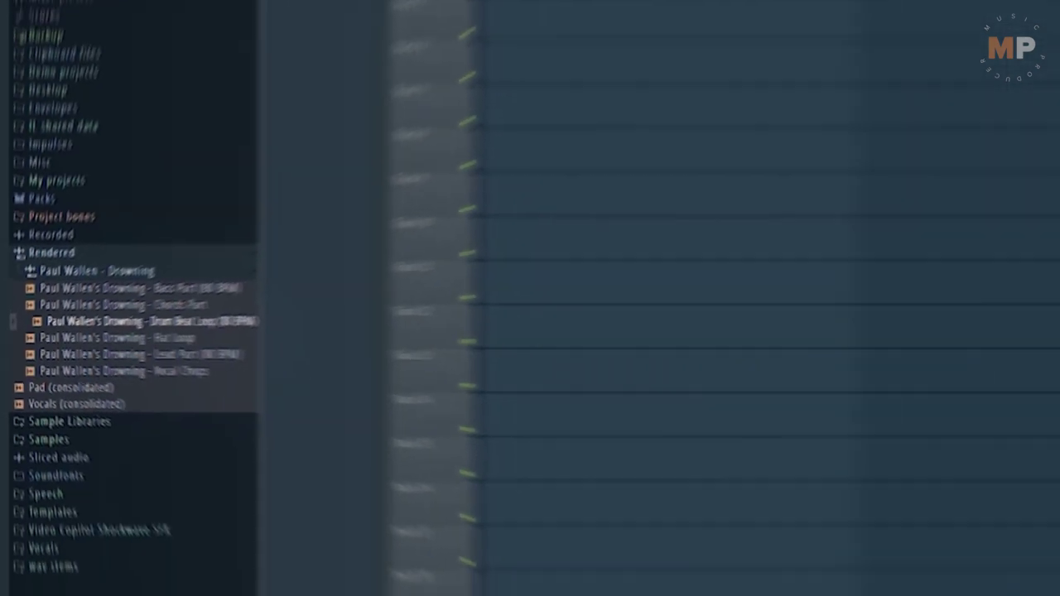
{"action": "left_click_drag", "start_coordinate": [149, 321], "coordinate": [406, 82]}
{"action": "left_click_drag", "start_coordinate": [406, 82], "coordinate": [261, 82]}
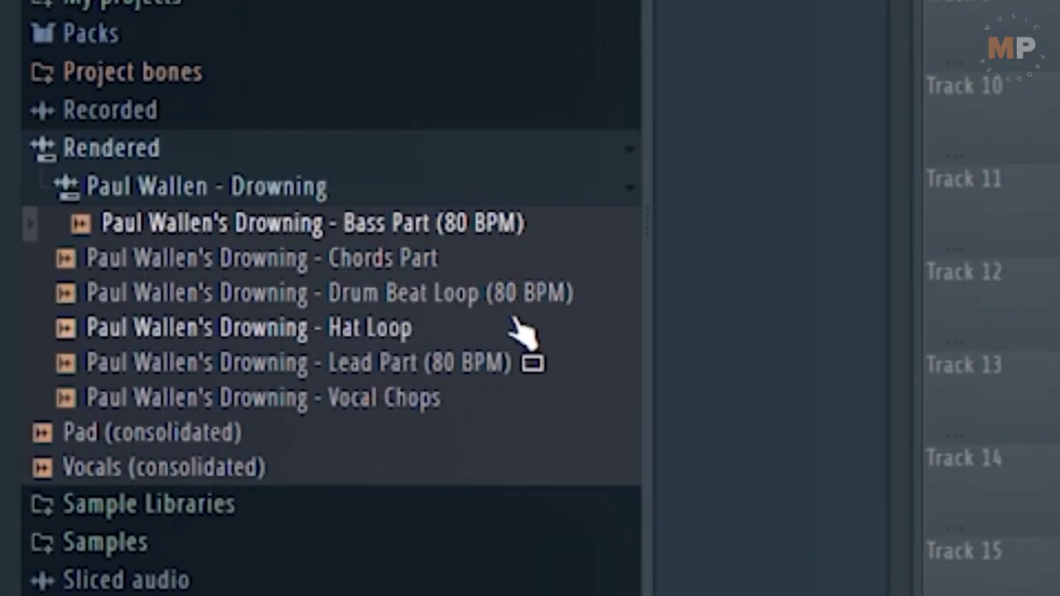
Add "VTDS2 Song Kit 03 Female Take Me Away Vocals Chorus1 DRY" from the Total Dance Sounds Vol 2 Vocals folder to the start of Track 4.
{"action": "left_click", "coordinate": [373, 125]}
{"action": "left_click", "coordinate": [380, 149]}
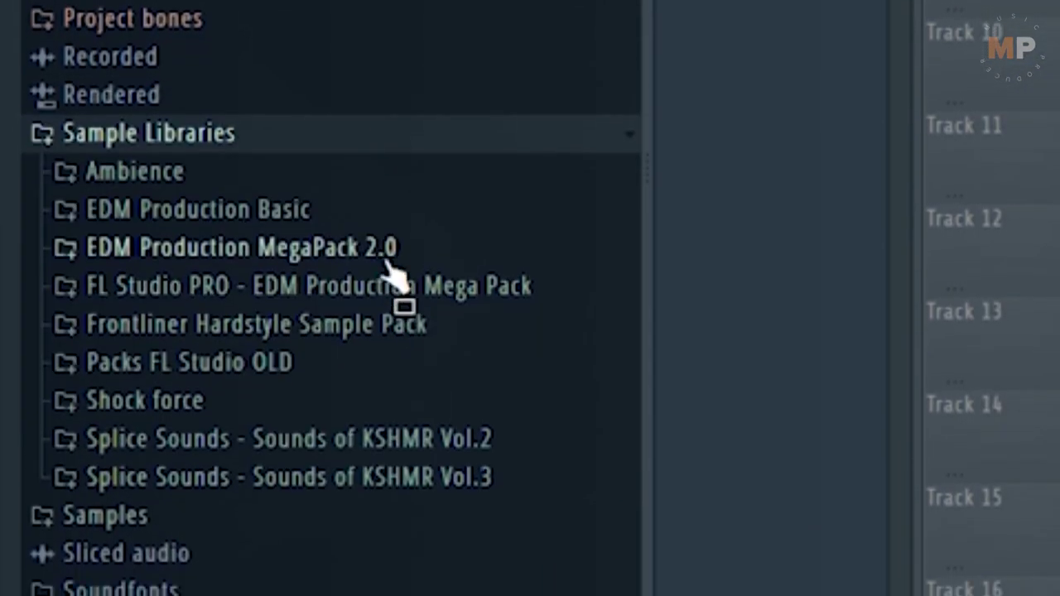
{"action": "left_click", "coordinate": [329, 355]}
{"action": "left_click", "coordinate": [328, 383]}
{"action": "scroll", "coordinate": [322, 489], "scroll_direction": "down", "scroll_amount": 5}
{"action": "scroll", "coordinate": [321, 507], "scroll_direction": "down", "scroll_amount": 5}
{"action": "left_click", "coordinate": [323, 497]}
{"action": "scroll", "coordinate": [323, 497], "scroll_direction": "down", "scroll_amount": 5}
{"action": "left_click", "coordinate": [296, 206]}
{"action": "left_click", "coordinate": [282, 244]}
{"action": "left_click", "coordinate": [445, 473]}
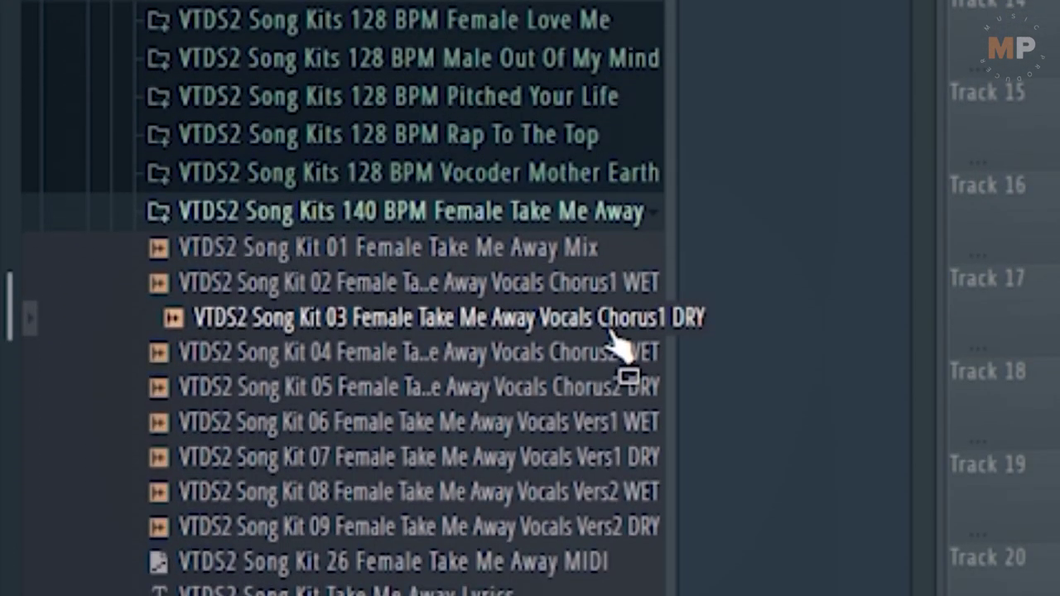
{"action": "left_click_drag", "start_coordinate": [611, 333], "coordinate": [286, 152]}
Listen to the drum beat loop against the metronome to check its timing.
{"action": "key", "text": "space"}
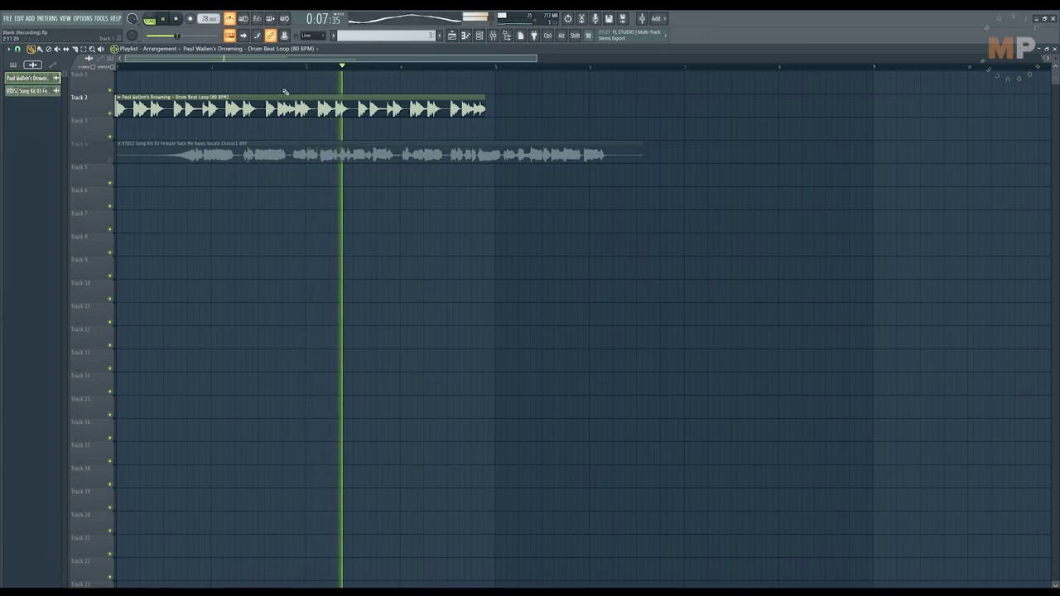
{"action": "key", "text": "space"}
{"action": "key", "text": "space"}
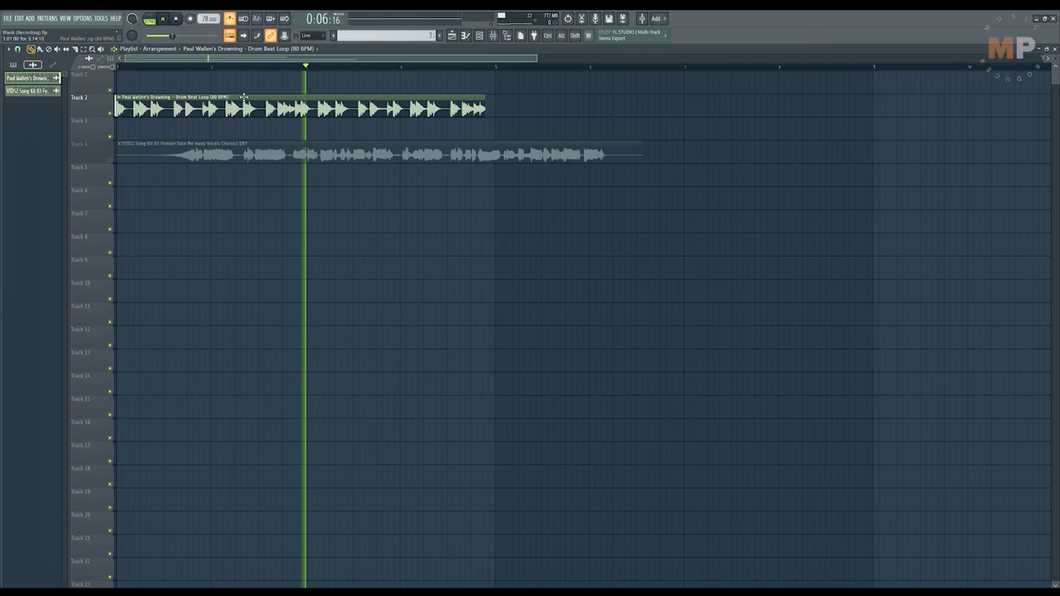
{"action": "key", "text": "space"}
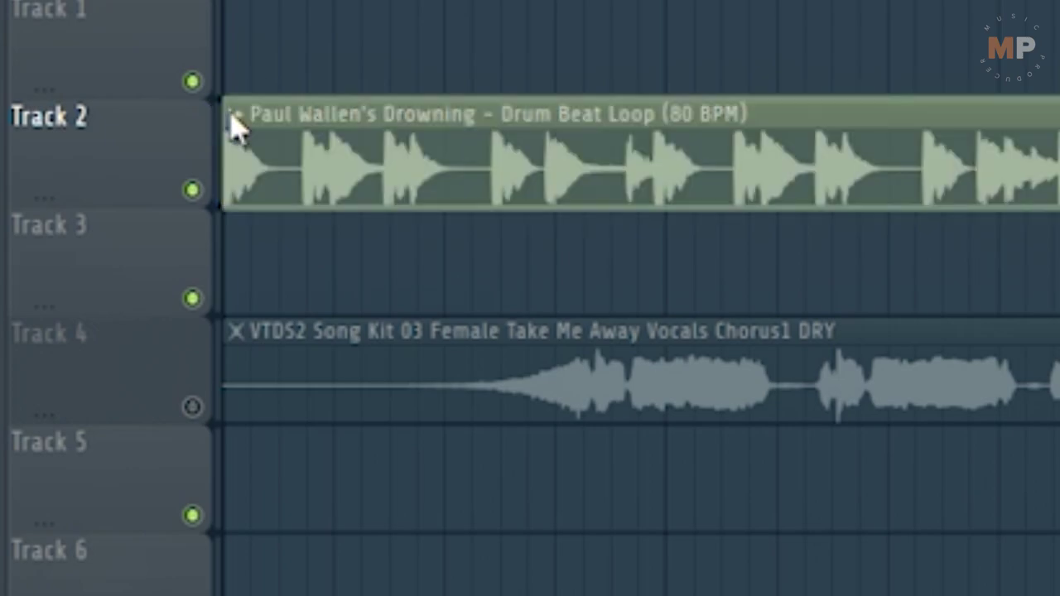
Fit the drum beat loop on Track 2 to the project tempo with a sample tempo of 80 BPM, and play it from the start.
{"action": "left_click", "coordinate": [233, 117]}
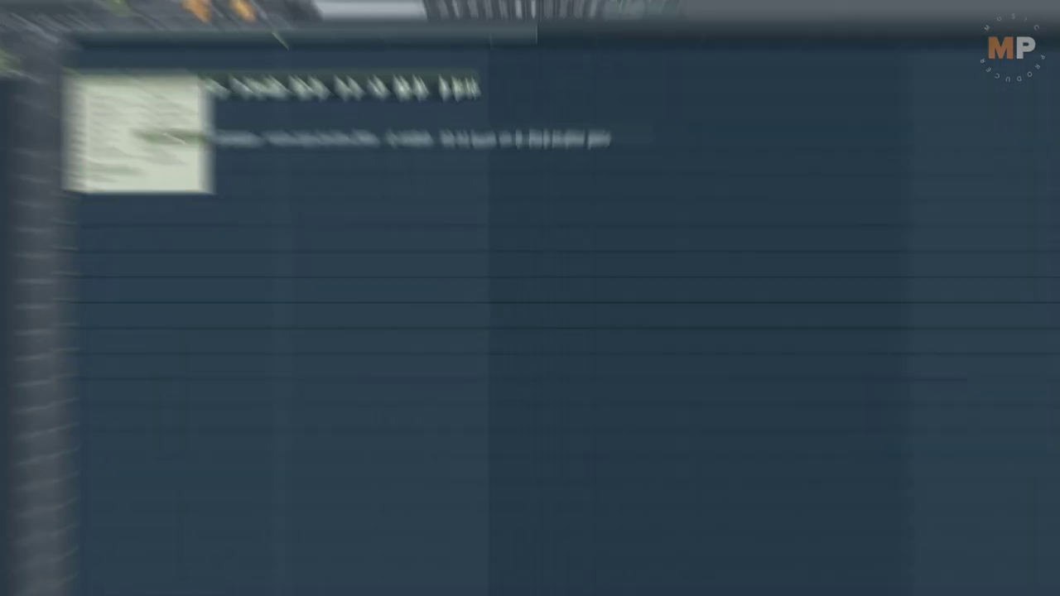
{"action": "left_click", "coordinate": [645, 371]}
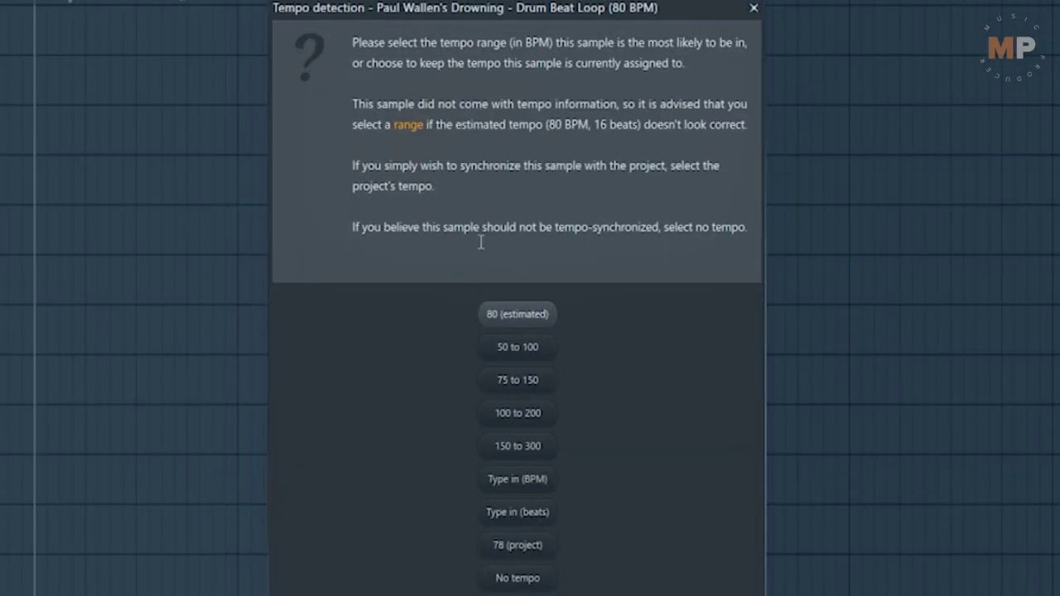
{"action": "left_click", "coordinate": [518, 480]}
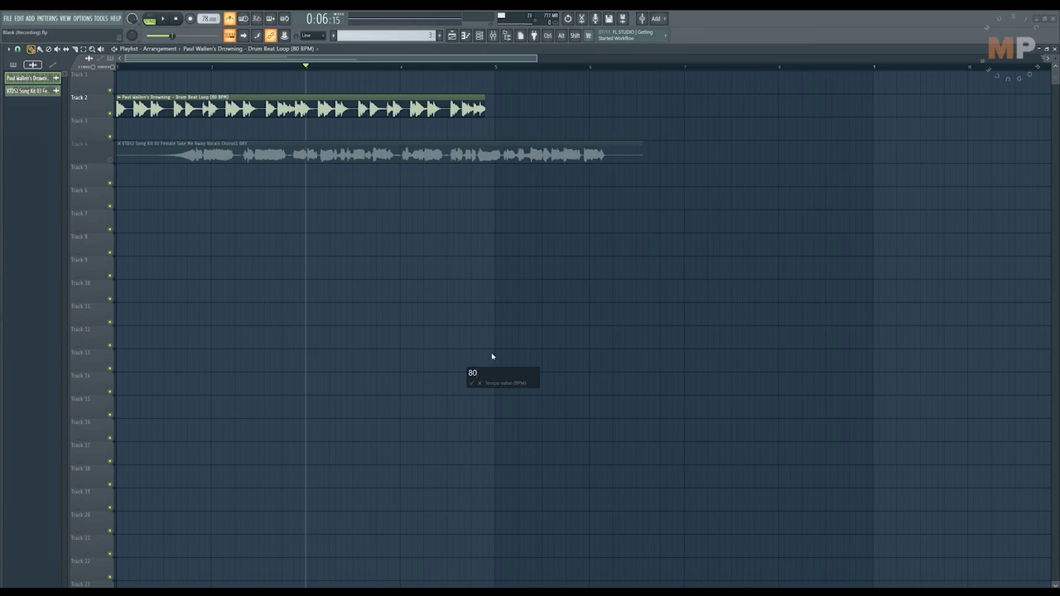
{"action": "key", "text": "Return"}
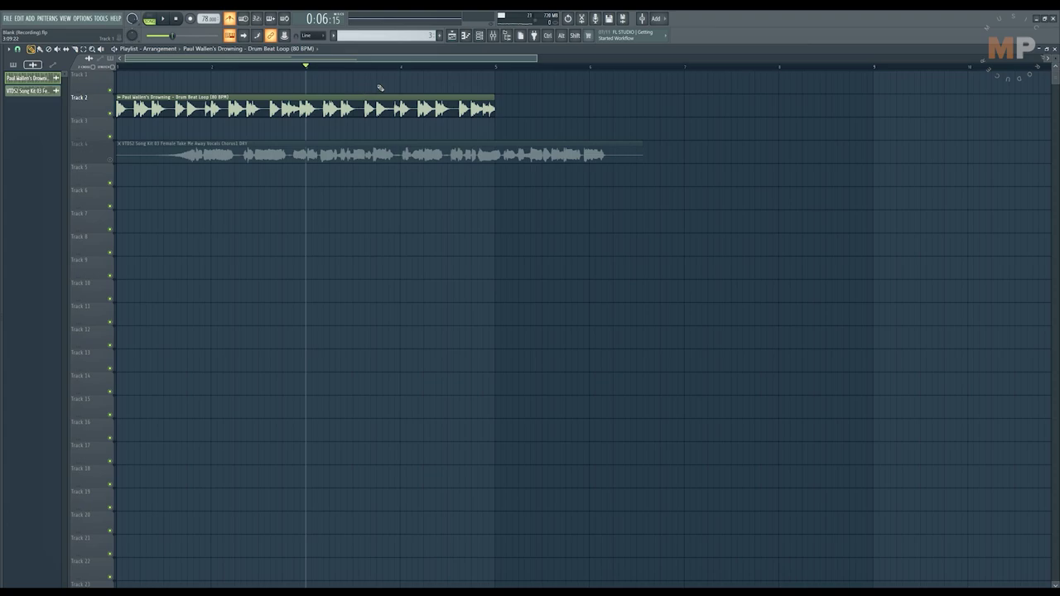
{"action": "left_click", "coordinate": [133, 67]}
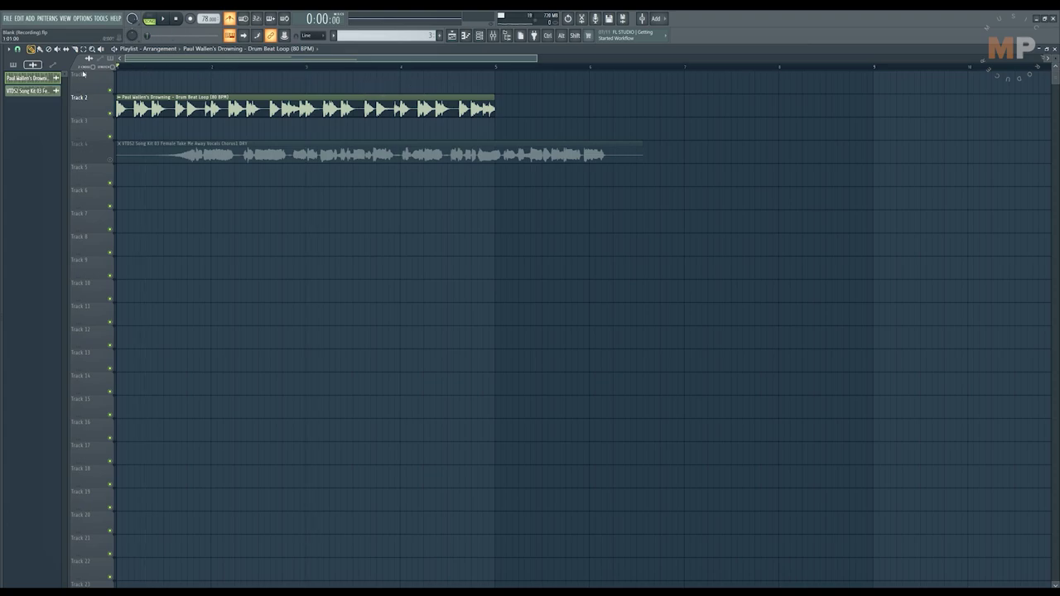
{"action": "key", "text": "space"}
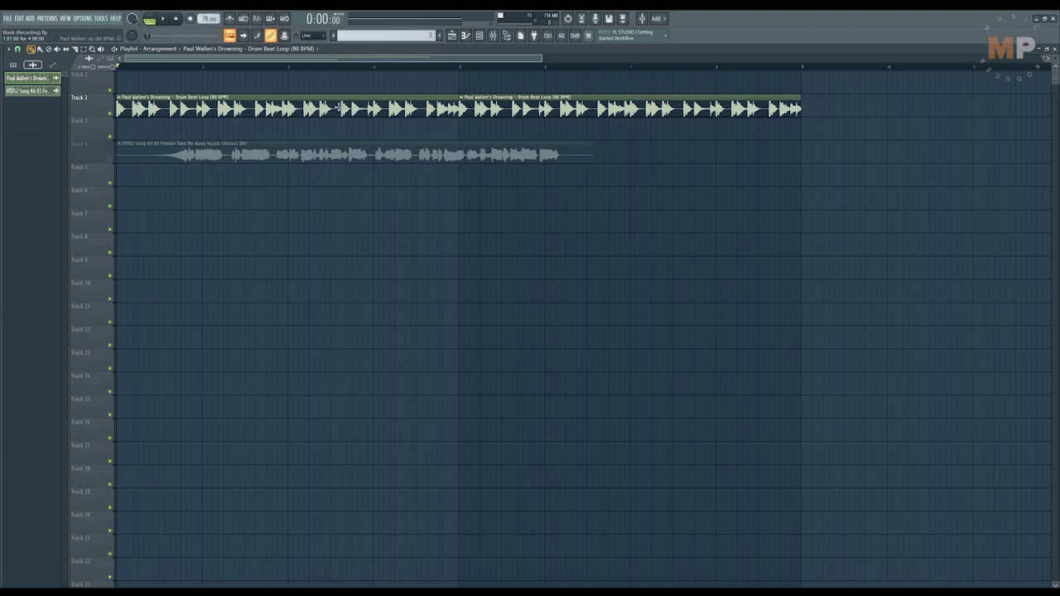
Open the drum beat loop's channel settings to examine its time stretching controls, and close them.
{"action": "double_click", "coordinate": [339, 106]}
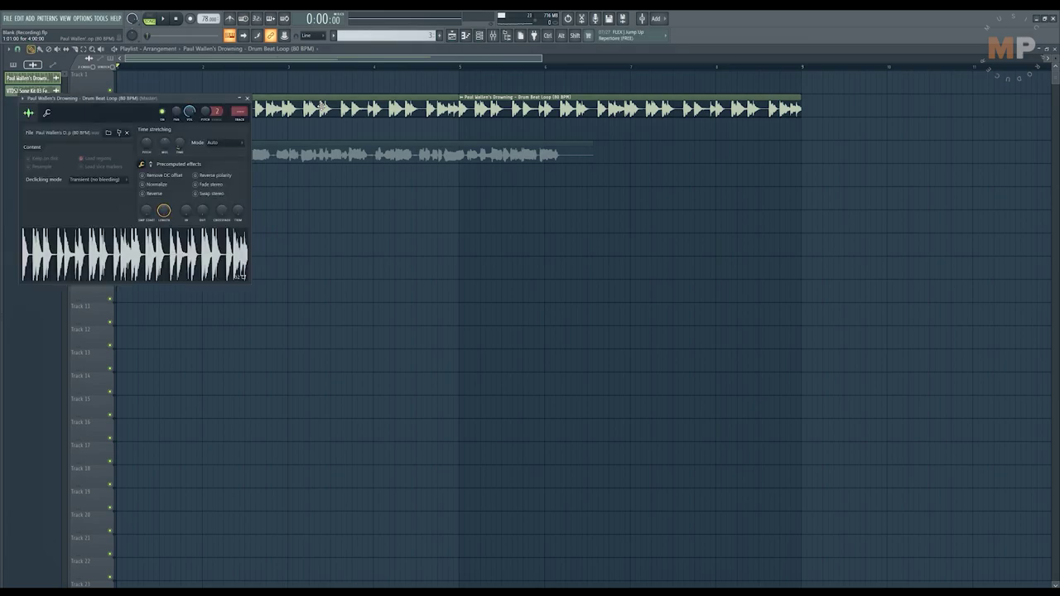
{"action": "left_click_drag", "start_coordinate": [177, 101], "coordinate": [284, 155]}
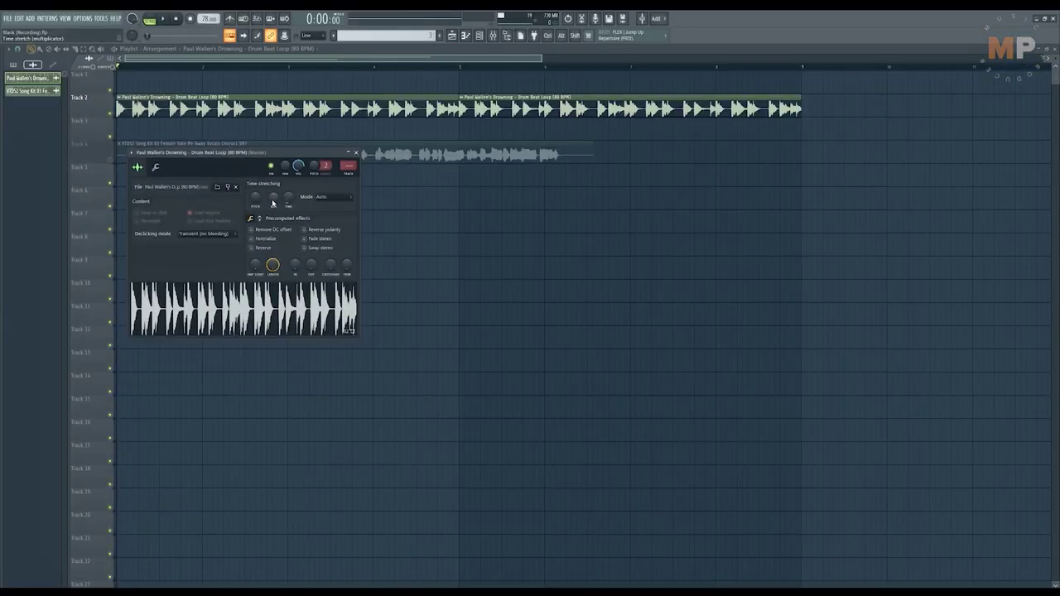
{"action": "key", "text": "Escape"}
Unmute Track 4 and check the original tempo in the vocal's song kit folder name under Total Dance Sounds Vol 2 Vocals.
{"action": "left_click", "coordinate": [106, 161]}
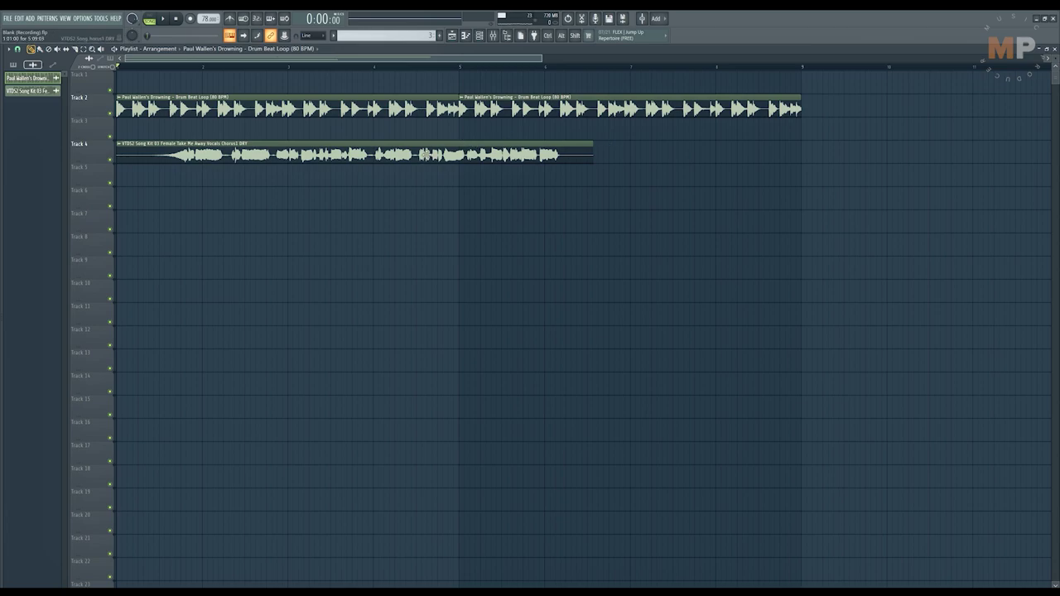
{"action": "key", "text": "alt+F8"}
{"action": "left_click", "coordinate": [79, 366]}
{"action": "left_click", "coordinate": [71, 488]}
{"action": "scroll", "coordinate": [73, 477], "scroll_direction": "down", "scroll_amount": 5}
{"action": "left_click", "coordinate": [104, 416]}
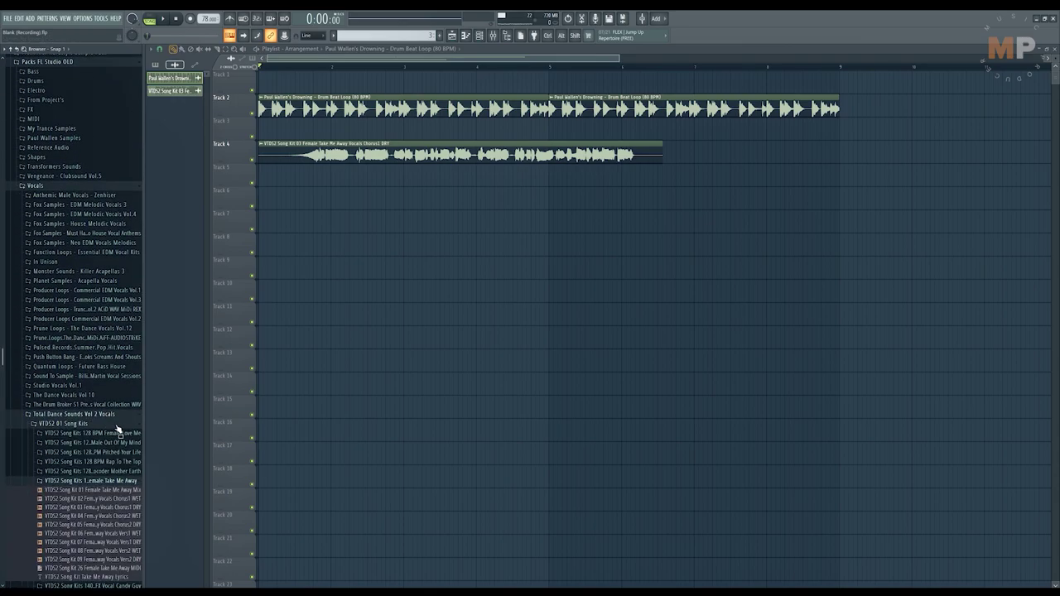
{"action": "left_click_drag", "start_coordinate": [144, 432], "coordinate": [168, 434]}
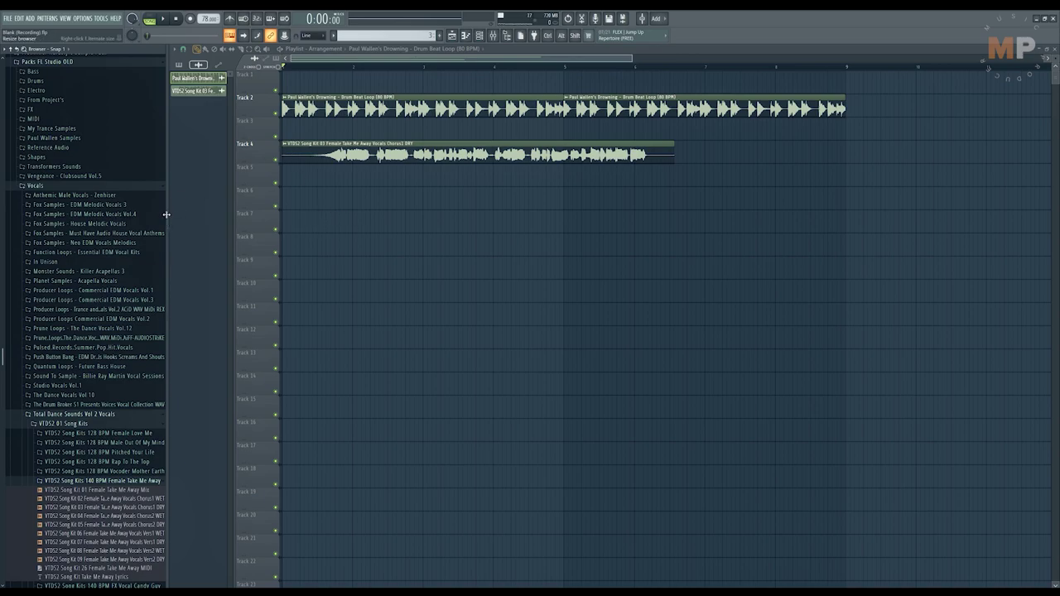
{"action": "left_click_drag", "start_coordinate": [167, 219], "coordinate": [2, 215]}
Fit the vocal clip on Track 4 to the project tempo with a sample tempo of 70 BPM, and play it.
{"action": "right_click", "coordinate": [118, 149]}
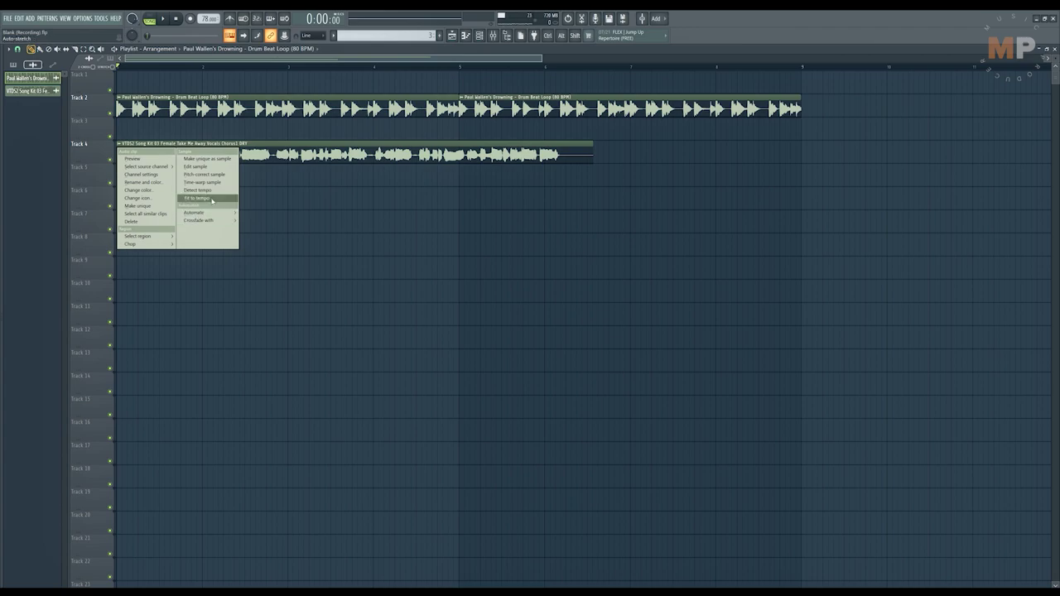
{"action": "left_click", "coordinate": [212, 200]}
{"action": "left_click", "coordinate": [535, 386]}
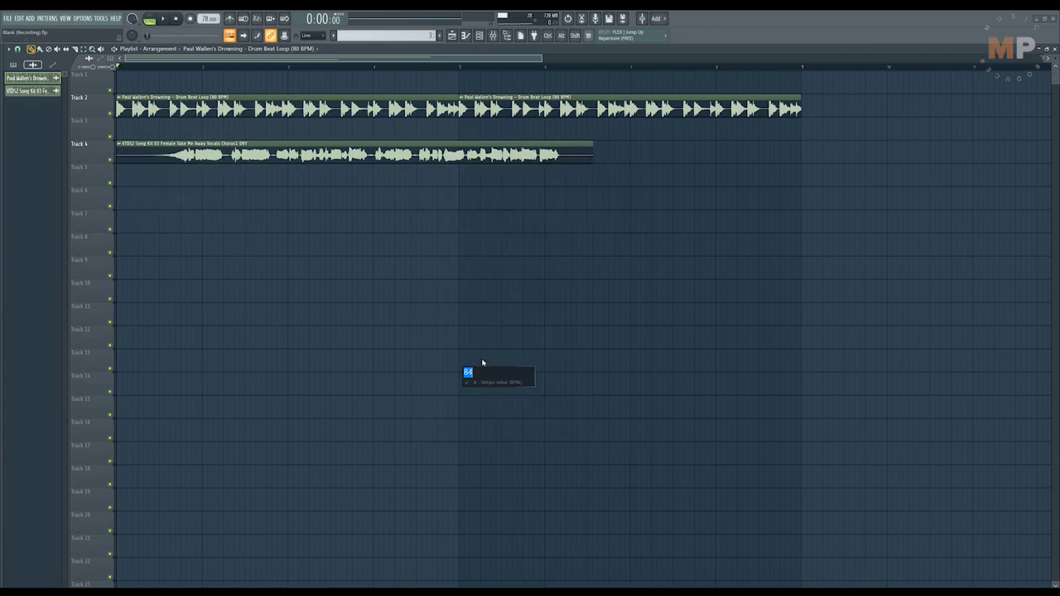
{"action": "type", "text": "70"}
{"action": "key", "text": "Return"}
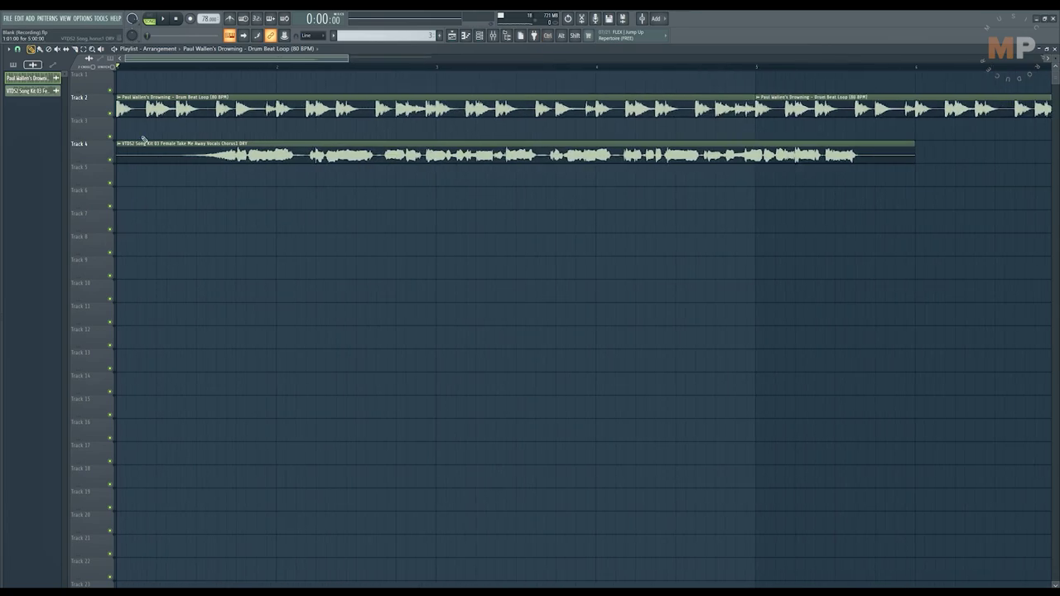
{"action": "key", "text": "space"}
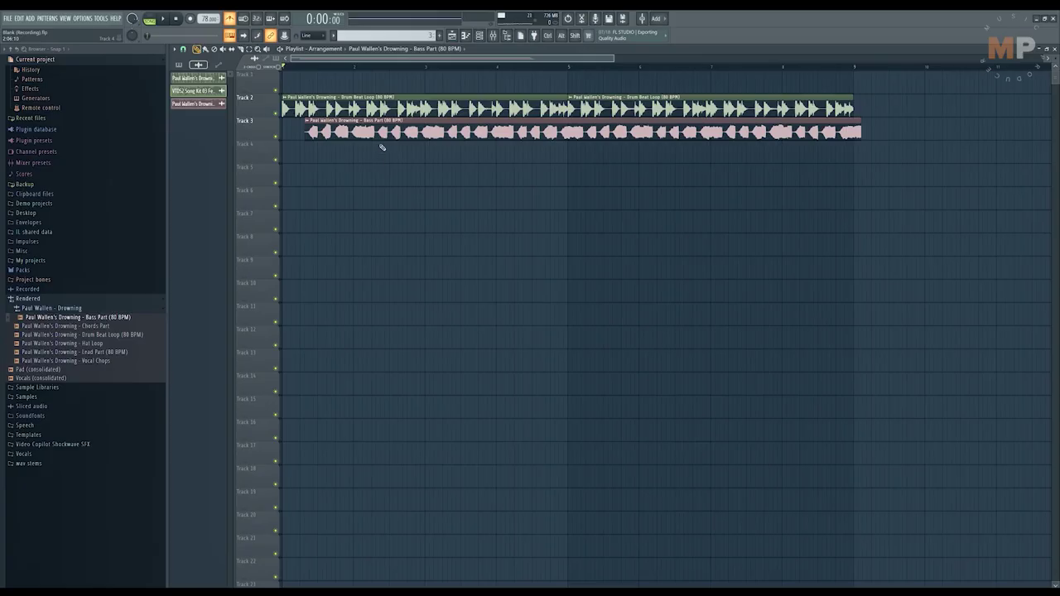
Move the "Drowning - Bass Part (80 BPM)" clip to the start of Track 3.
{"action": "left_click_drag", "start_coordinate": [382, 145], "coordinate": [358, 145]}
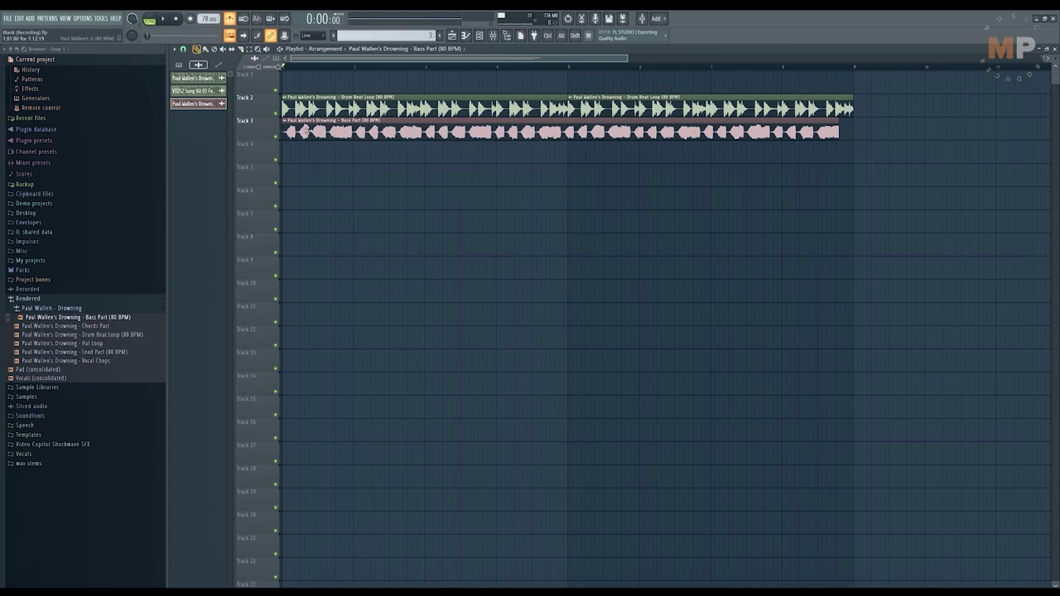
Fit the Bass Part clip on Track 3 to the project tempo with a sample tempo of 80 BPM, and play it.
{"action": "left_click", "coordinate": [285, 121]}
{"action": "left_click", "coordinate": [379, 176]}
{"action": "left_click", "coordinate": [532, 385]}
{"action": "type", "text": "80"}
{"action": "key", "text": "Return"}
{"action": "key", "text": "space"}
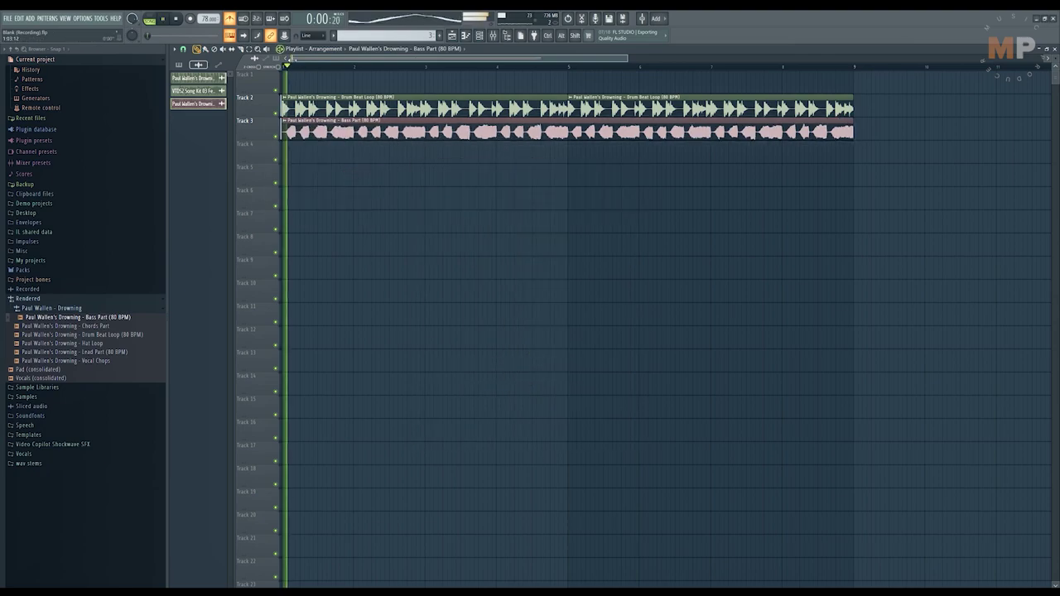
{"action": "key", "text": "space"}
Add the "Drowning - Lead Part (80 BPM)" sample at the start of Track 4 and fit it to the project tempo as 80 BPM.
{"action": "left_click", "coordinate": [118, 326]}
{"action": "left_click_drag", "start_coordinate": [116, 352], "coordinate": [287, 155]}
{"action": "left_click", "coordinate": [284, 145]}
{"action": "mouse_move", "coordinate": [308, 197]}
{"action": "left_click", "coordinate": [363, 205]}
{"action": "left_click", "coordinate": [535, 388]}
{"action": "type", "text": "80"}
{"action": "key", "text": "Return"}
{"action": "key", "text": "space"}
Trim the end of the Lead Part clip on Track 4 to bar 9, flush with the drum and bass clips.
{"action": "scroll", "coordinate": [409, 229], "scroll_direction": "down", "scroll_amount": 3}
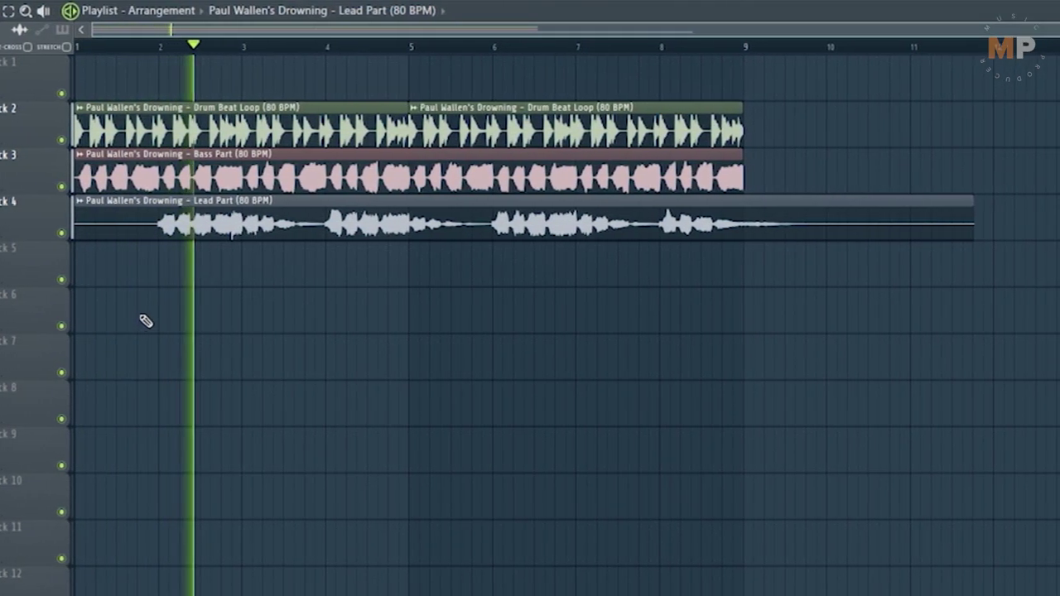
{"action": "left_click_drag", "start_coordinate": [974, 232], "coordinate": [711, 232]}
{"action": "scroll", "coordinate": [741, 298], "scroll_direction": "up", "scroll_amount": 5}
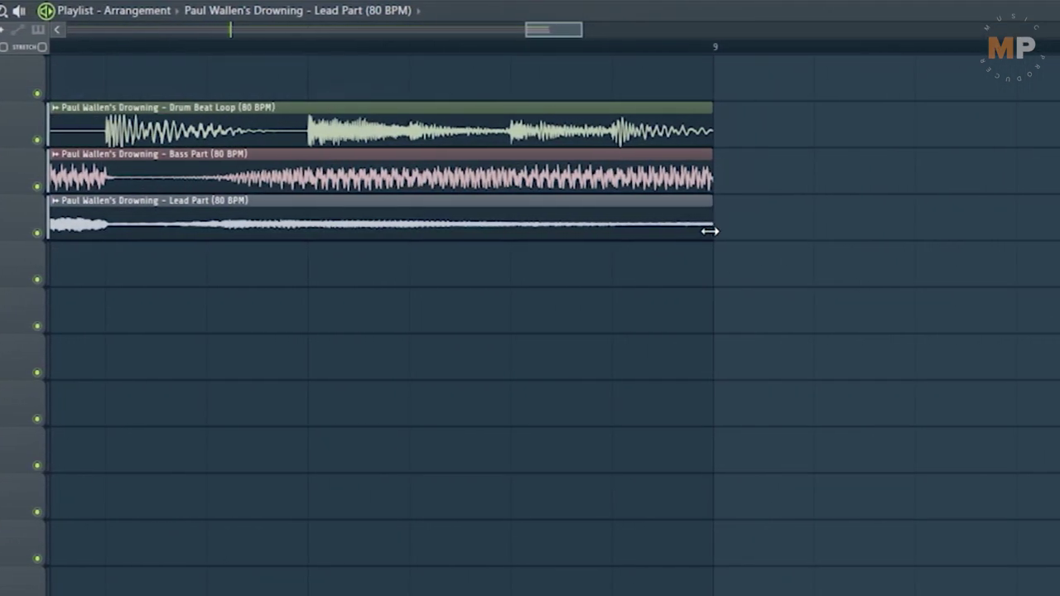
{"action": "scroll", "coordinate": [800, 397], "scroll_direction": "down", "scroll_amount": 5}
{"action": "scroll", "coordinate": [916, 469], "scroll_direction": "down", "scroll_amount": 4}
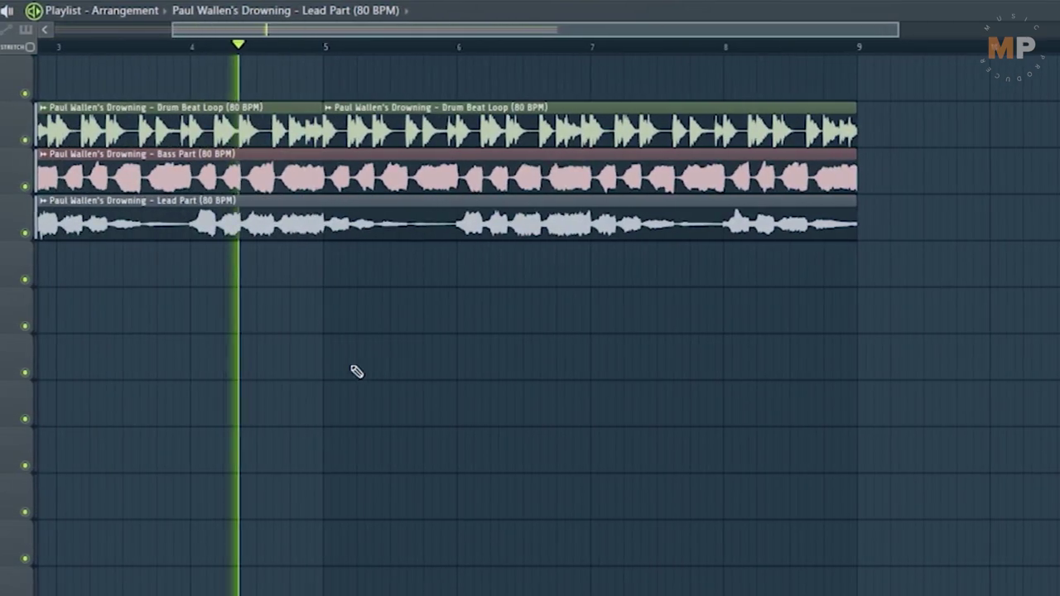
{"action": "left_click_drag", "start_coordinate": [324, 29], "coordinate": [203, 30]}
{"action": "scroll", "coordinate": [273, 345], "scroll_direction": "down", "scroll_amount": 1}
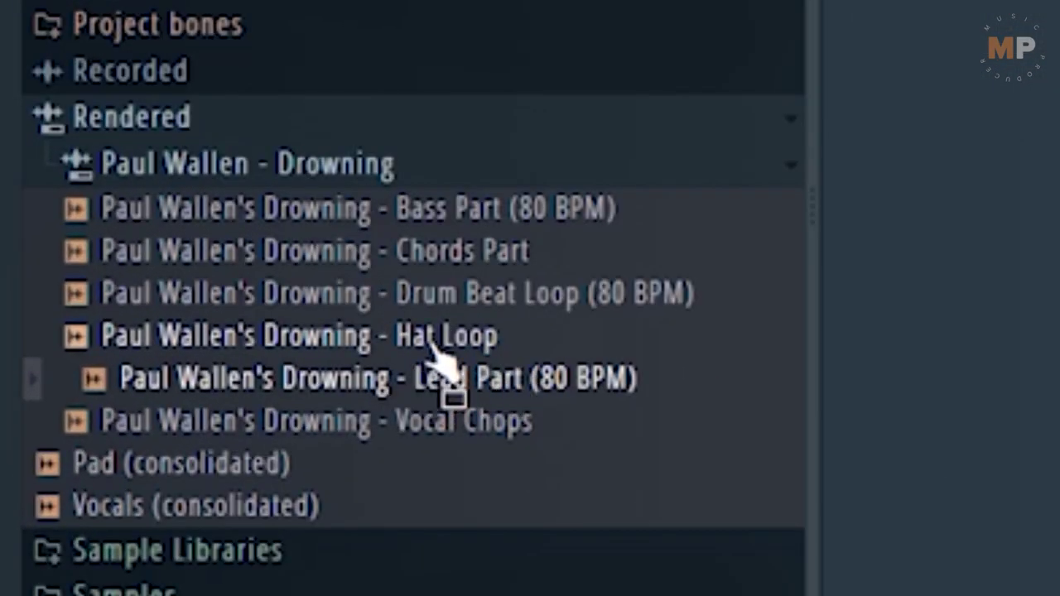
Place the "Drowning - Hat Loop" sample at bar 5 on Track 6.
{"action": "left_click_drag", "start_coordinate": [484, 352], "coordinate": [487, 198]}
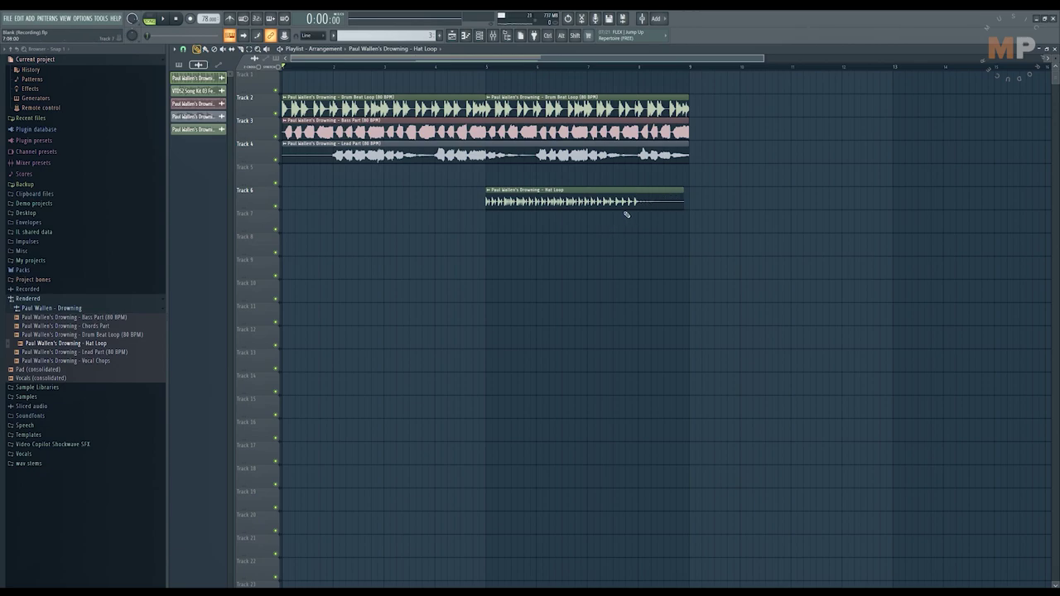
{"action": "scroll", "coordinate": [538, 223], "scroll_direction": "up", "scroll_amount": 3}
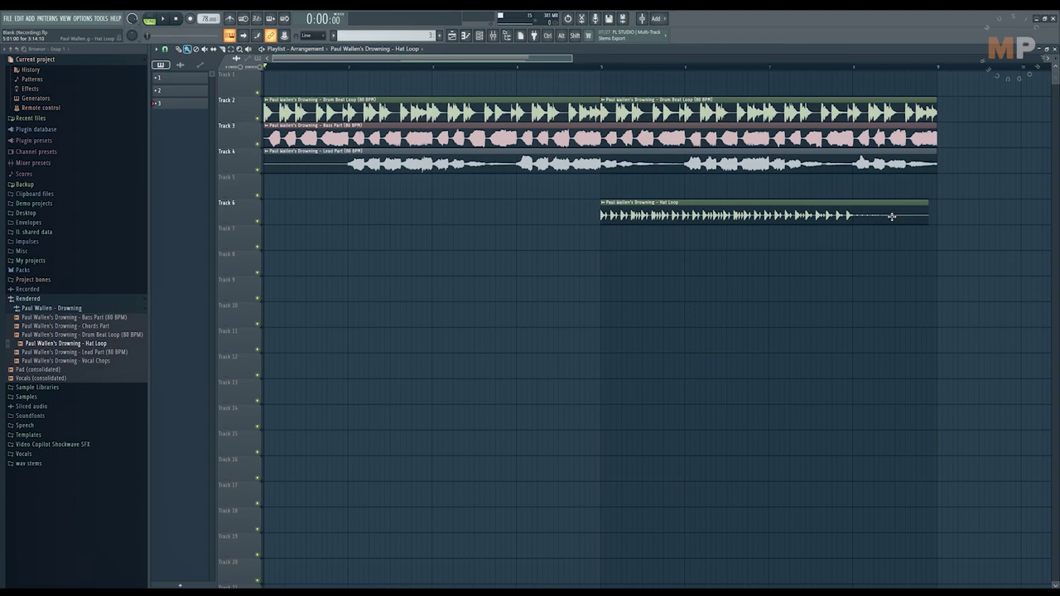
Try to stretch the Hat Loop clip on Track 6 out to about bar 13.
{"action": "scroll", "coordinate": [892, 216], "scroll_direction": "down", "scroll_amount": 2}
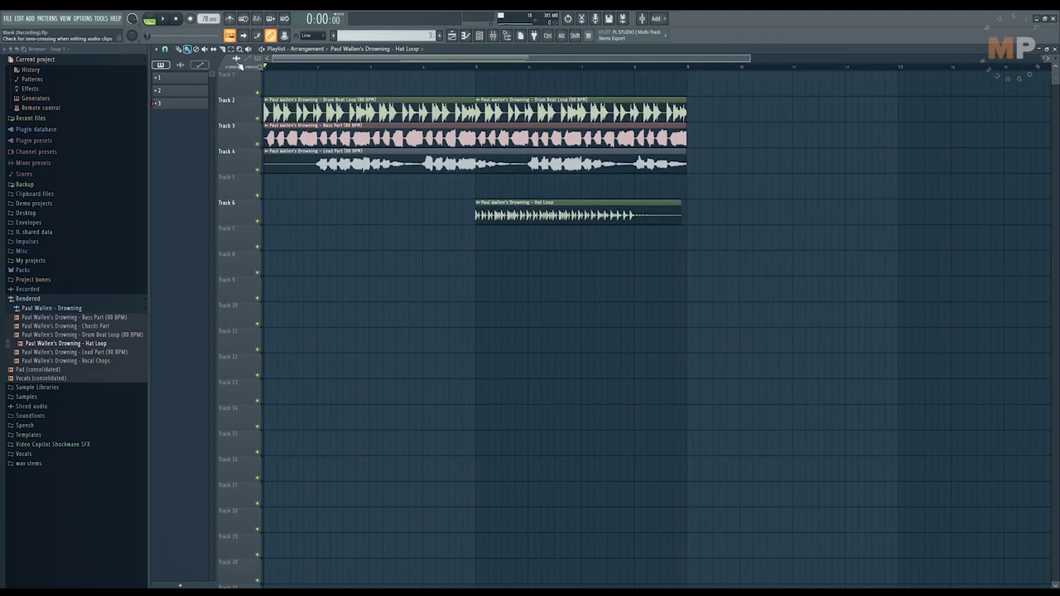
{"action": "left_click_drag", "start_coordinate": [681, 217], "coordinate": [880, 227]}
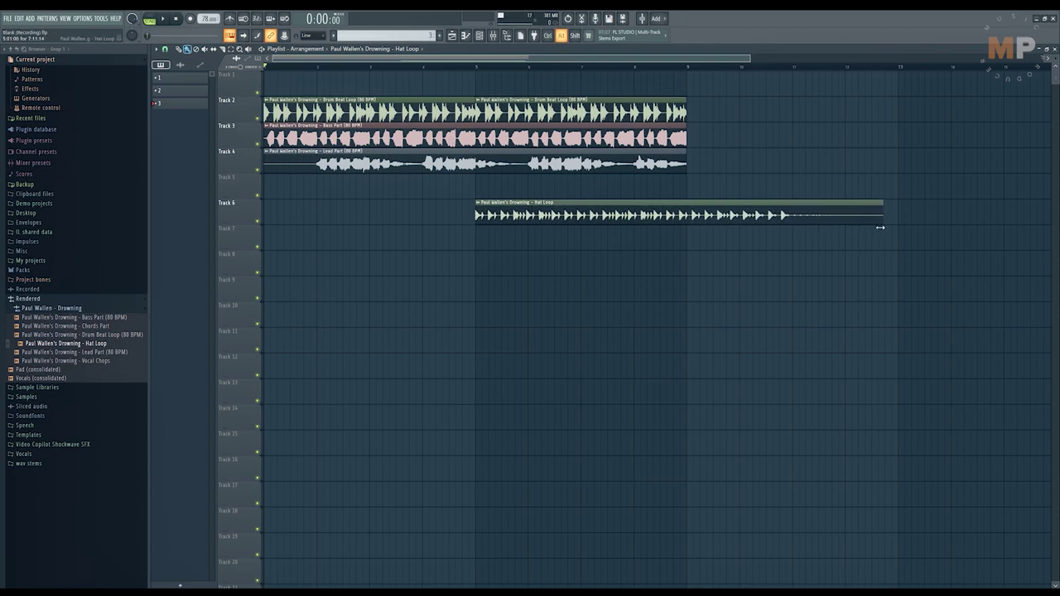
{"action": "mouse_move", "coordinate": [880, 227]}
{"action": "left_mouse_down"}
{"action": "mouse_move", "coordinate": [897, 224]}
{"action": "mouse_move", "coordinate": [890, 218]}
{"action": "left_mouse_up"}
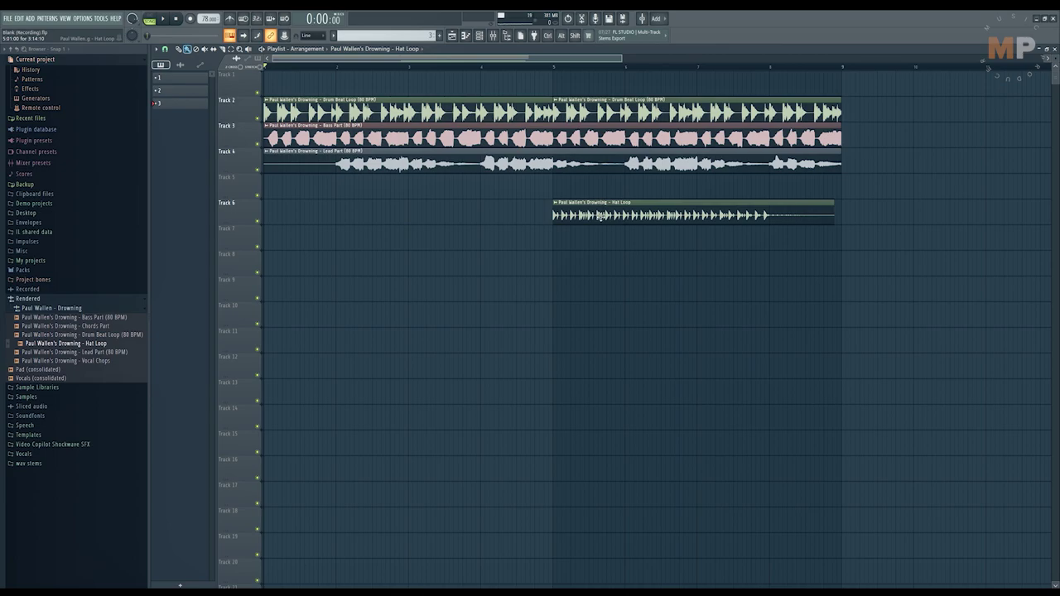
Set the Hat Loop's time stretching to 4 bars and move the clip up to Track 5 at bar 5.
{"action": "double_click", "coordinate": [599, 214]}
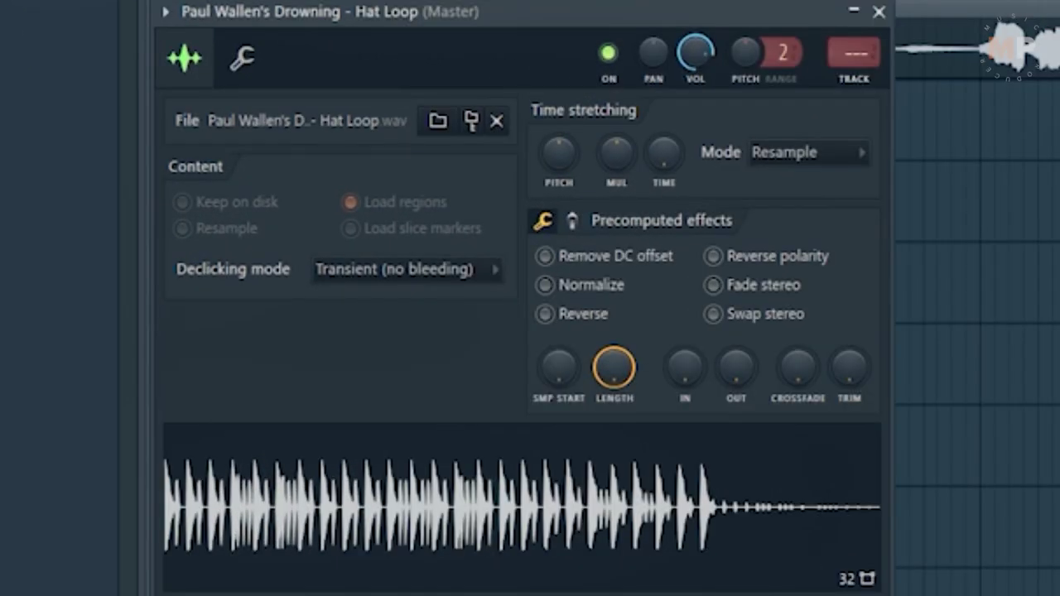
{"action": "right_click", "coordinate": [666, 158]}
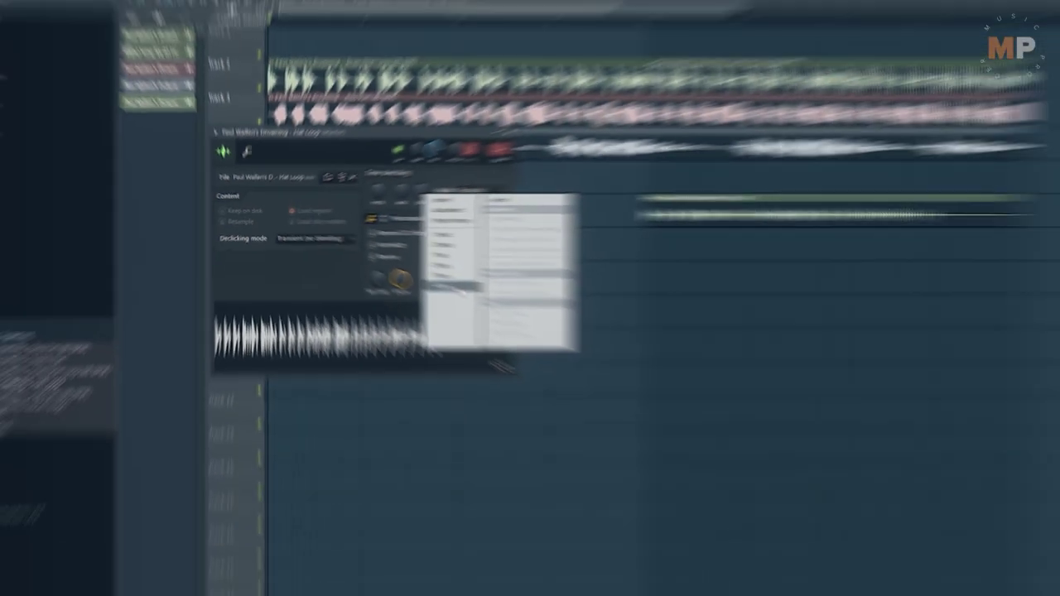
{"action": "left_click", "coordinate": [462, 290]}
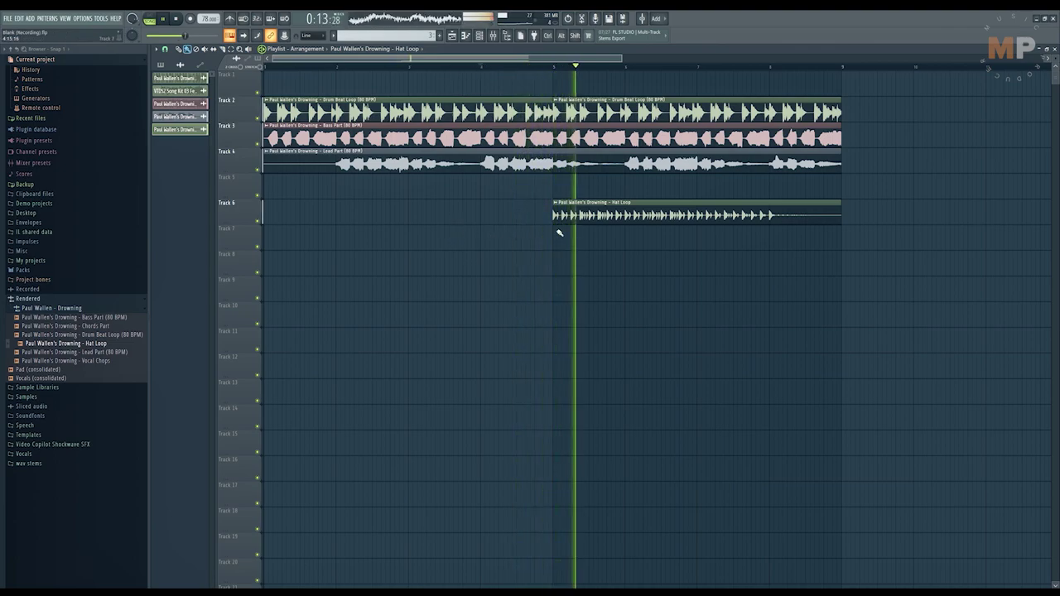
{"action": "left_click_drag", "start_coordinate": [584, 217], "coordinate": [584, 192]}
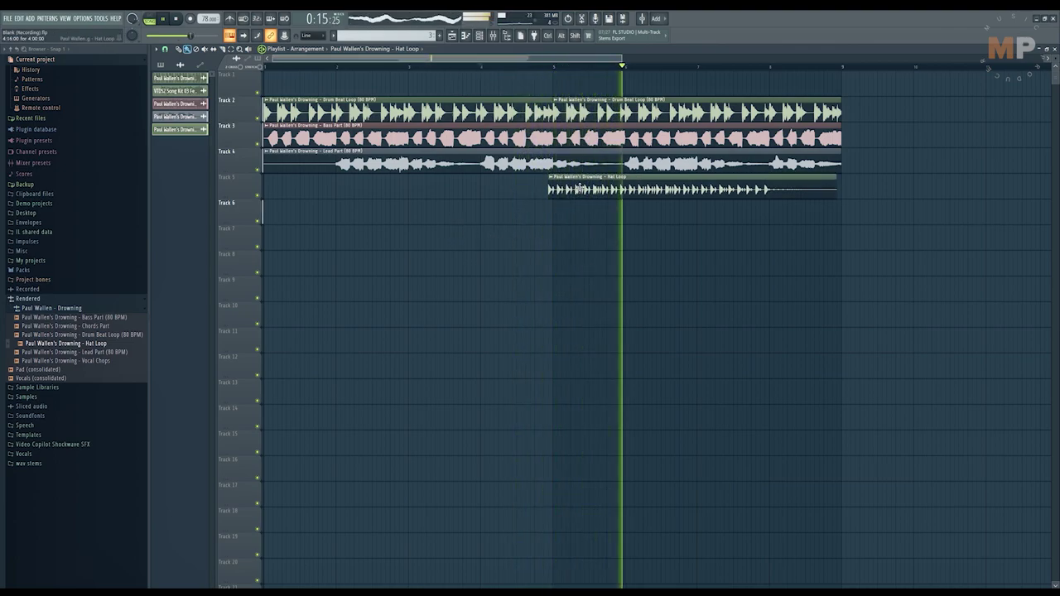
{"action": "key", "text": "space"}
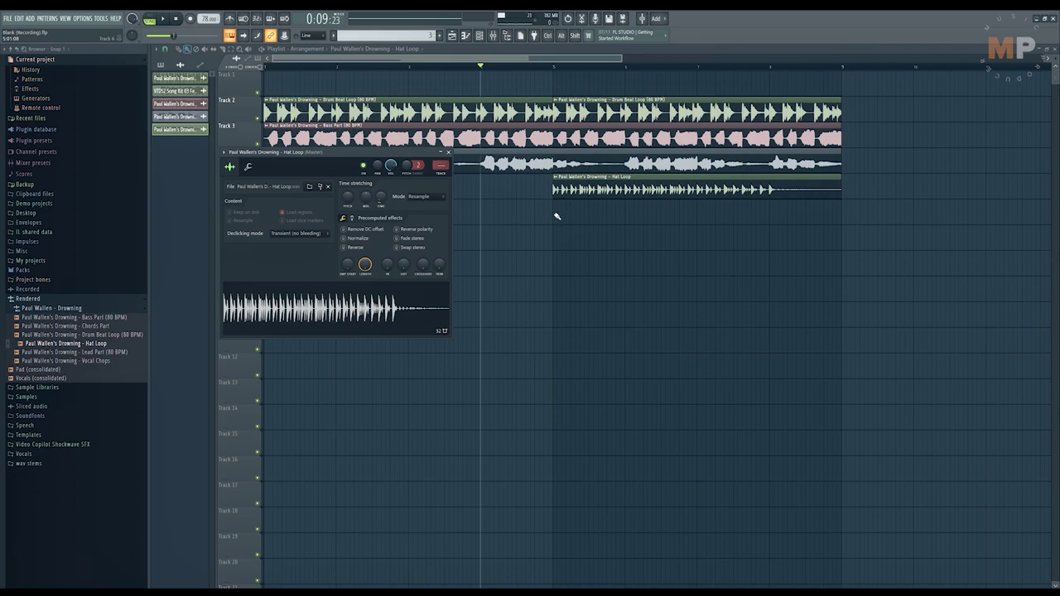
{"action": "right_click", "coordinate": [380, 199]}
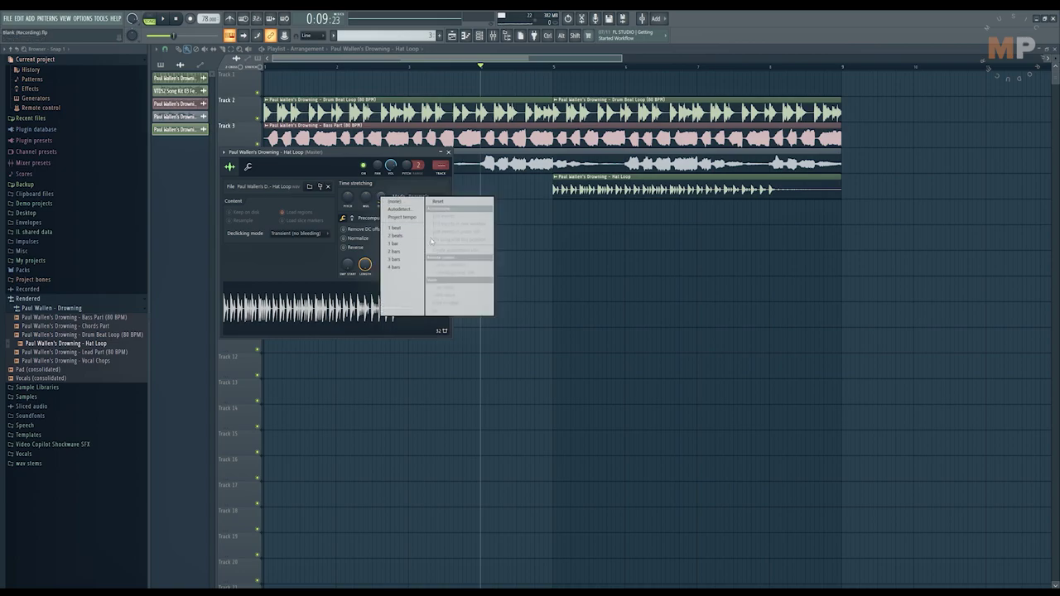
{"action": "right_click", "coordinate": [740, 265]}
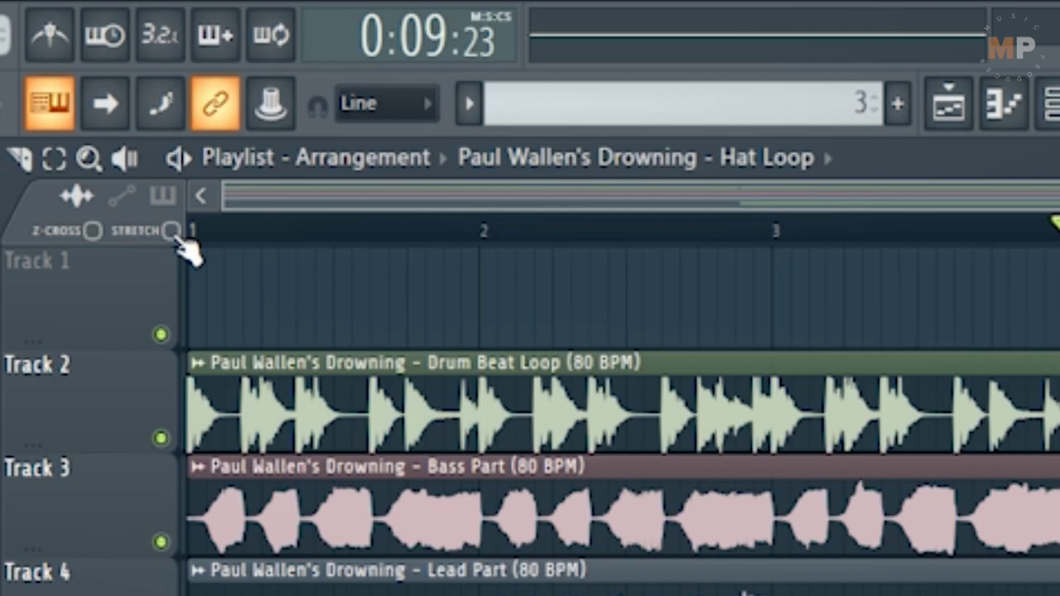
Enable the Playlist's Stretch option and cycle the clip focus through patterns and automation back to audio clips.
{"action": "left_click", "coordinate": [171, 232]}
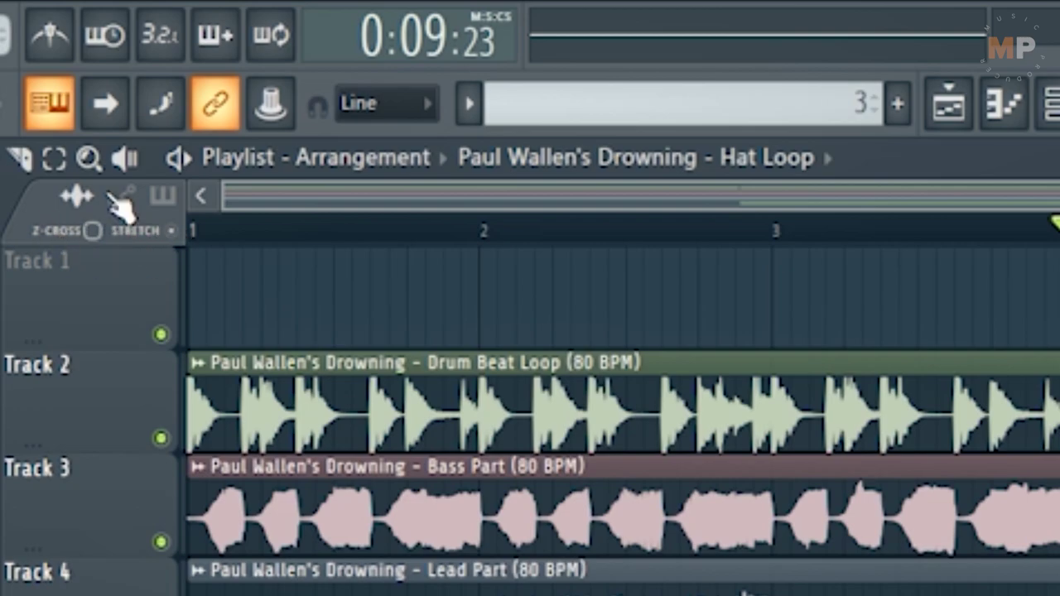
{"action": "left_click", "coordinate": [164, 197]}
{"action": "left_click", "coordinate": [125, 200]}
{"action": "left_click", "coordinate": [79, 199]}
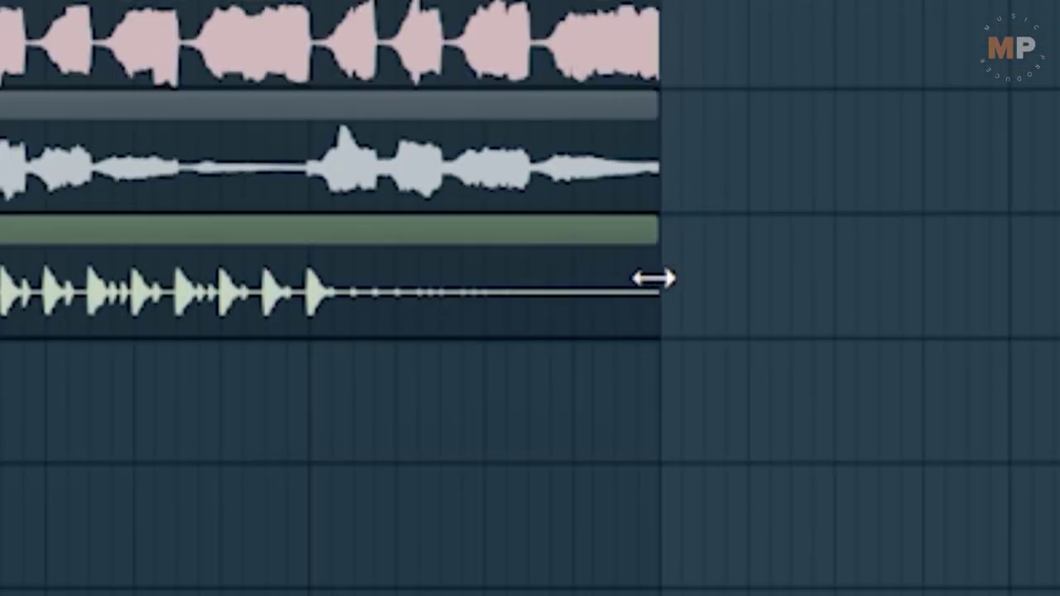
Move the Hat Loop clip to the start of Track 5 and stretch its end to bar 9.
{"action": "mouse_move", "coordinate": [679, 323]}
{"action": "left_mouse_down"}
{"action": "mouse_move", "coordinate": [651, 327]}
{"action": "mouse_move", "coordinate": [675, 319]}
{"action": "left_mouse_up"}
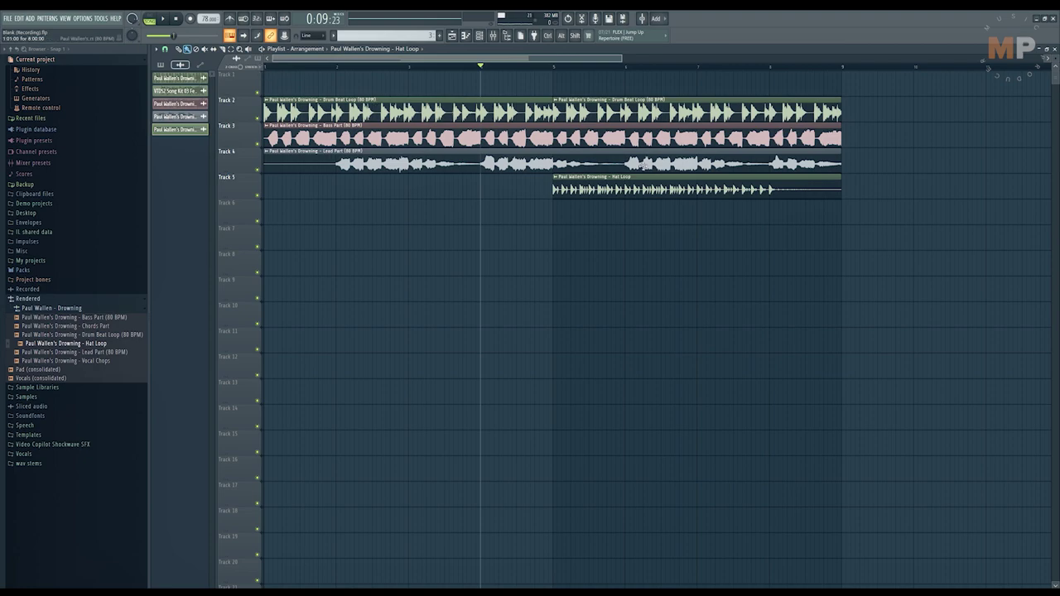
{"action": "left_click_drag", "start_coordinate": [766, 193], "coordinate": [826, 193]}
{"action": "left_click_drag", "start_coordinate": [664, 183], "coordinate": [375, 183]}
{"action": "left_click_drag", "start_coordinate": [555, 193], "coordinate": [841, 198]}
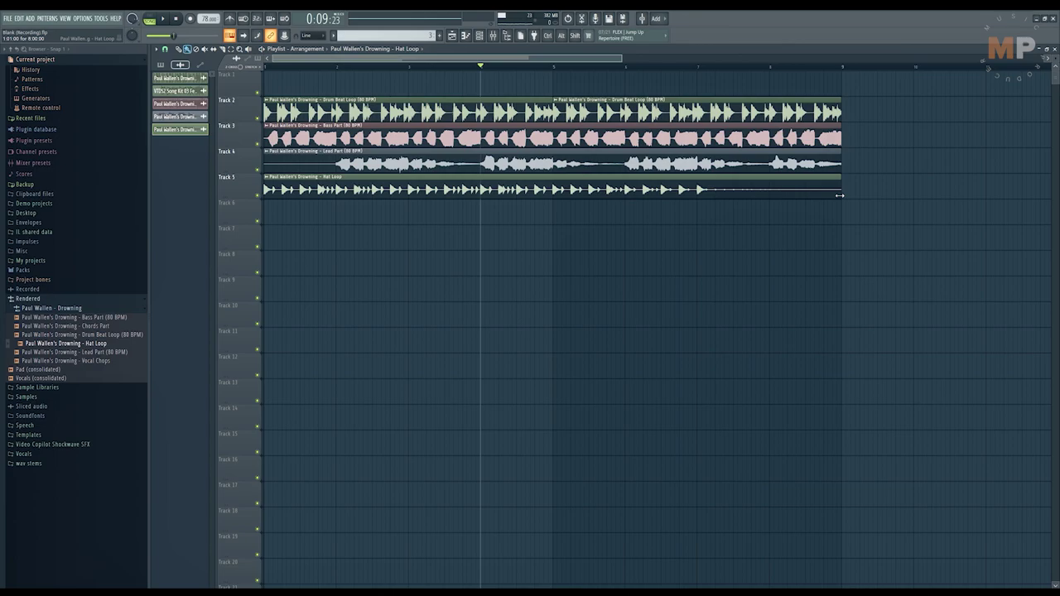
Pull the Hat Loop's end back before bar 9 and stretch it out again precisely to the bar 9 line.
{"action": "scroll", "coordinate": [839, 195], "scroll_direction": "down", "scroll_amount": 3}
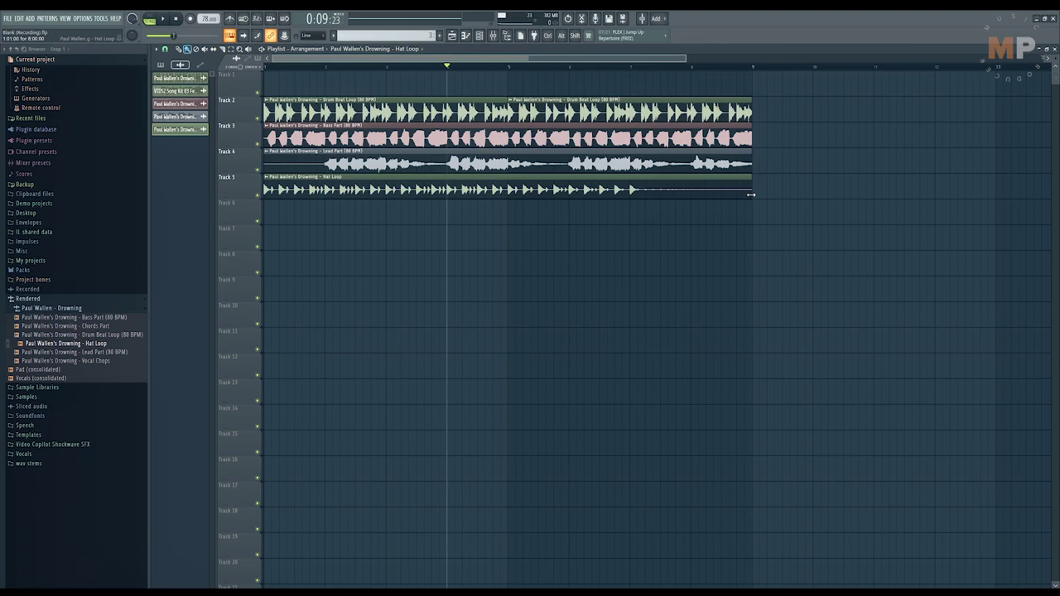
{"action": "left_click_drag", "start_coordinate": [751, 195], "coordinate": [728, 196]}
{"action": "scroll", "coordinate": [728, 197], "scroll_direction": "up", "scroll_amount": 4}
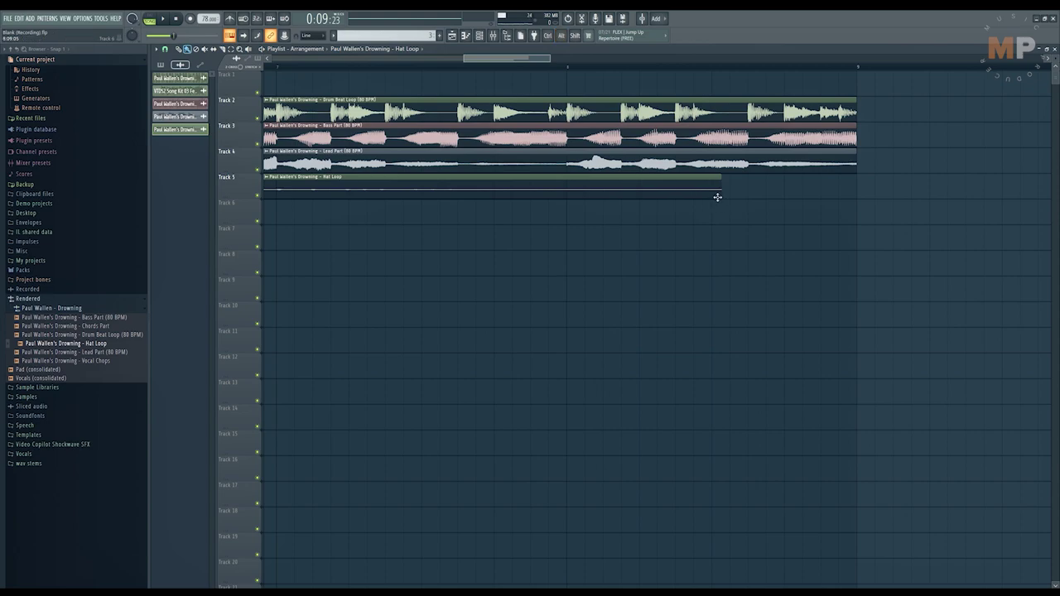
{"action": "scroll", "coordinate": [719, 207], "scroll_direction": "up", "scroll_amount": 1}
{"action": "scroll", "coordinate": [715, 208], "scroll_direction": "down", "scroll_amount": 1}
{"action": "left_click_drag", "start_coordinate": [714, 193], "coordinate": [747, 194]}
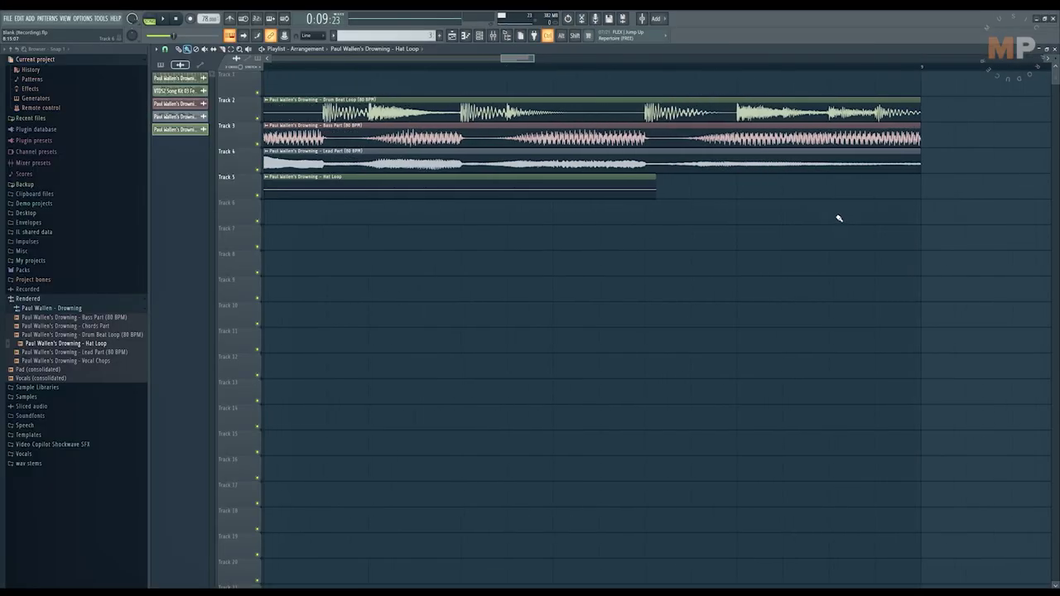
{"action": "scroll", "coordinate": [839, 217], "scroll_direction": "up", "scroll_amount": 2}
{"action": "left_click_drag", "start_coordinate": [558, 187], "coordinate": [982, 203]}
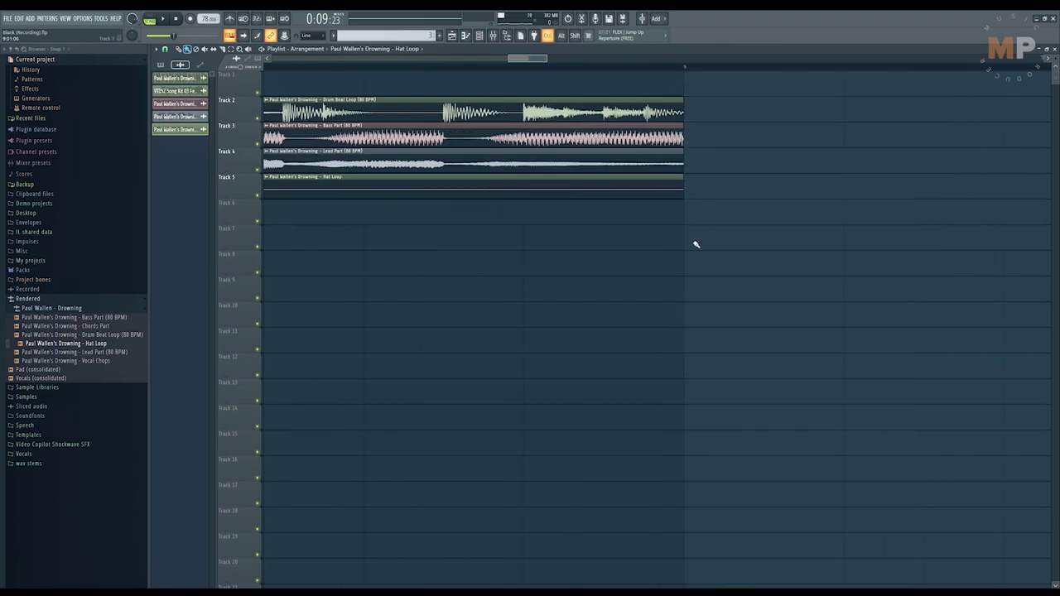
{"action": "scroll", "coordinate": [682, 254], "scroll_direction": "down", "scroll_amount": 4}
{"action": "scroll", "coordinate": [580, 203], "scroll_direction": "up", "scroll_amount": 3}
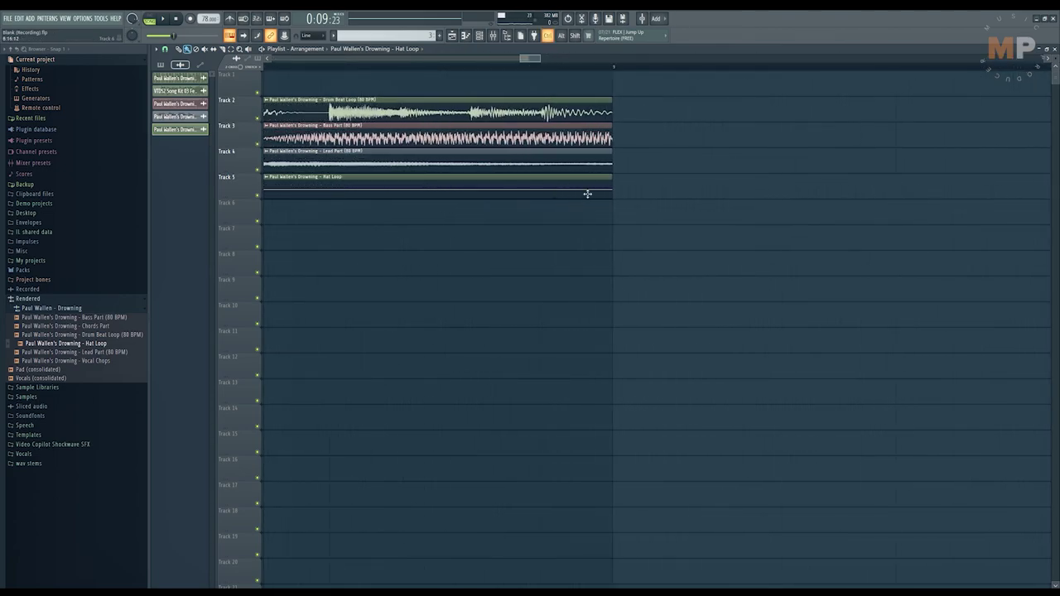
{"action": "scroll", "coordinate": [616, 209], "scroll_direction": "down", "scroll_amount": 5}
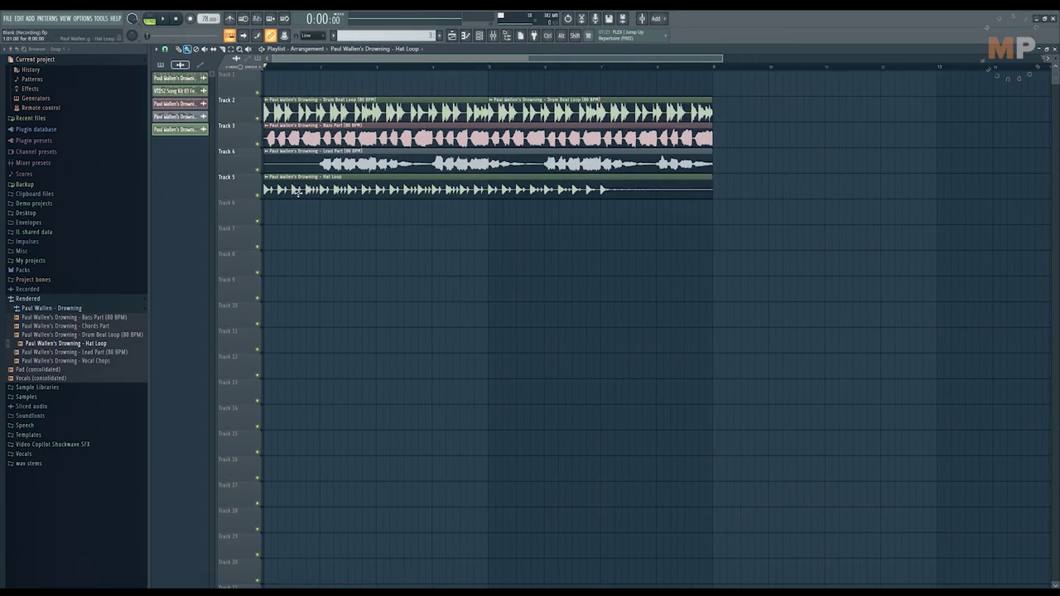
Play the arrangement, and return the Hat Loop clip to four bars starting at bar 5 on Track 6.
{"action": "key", "text": "space"}
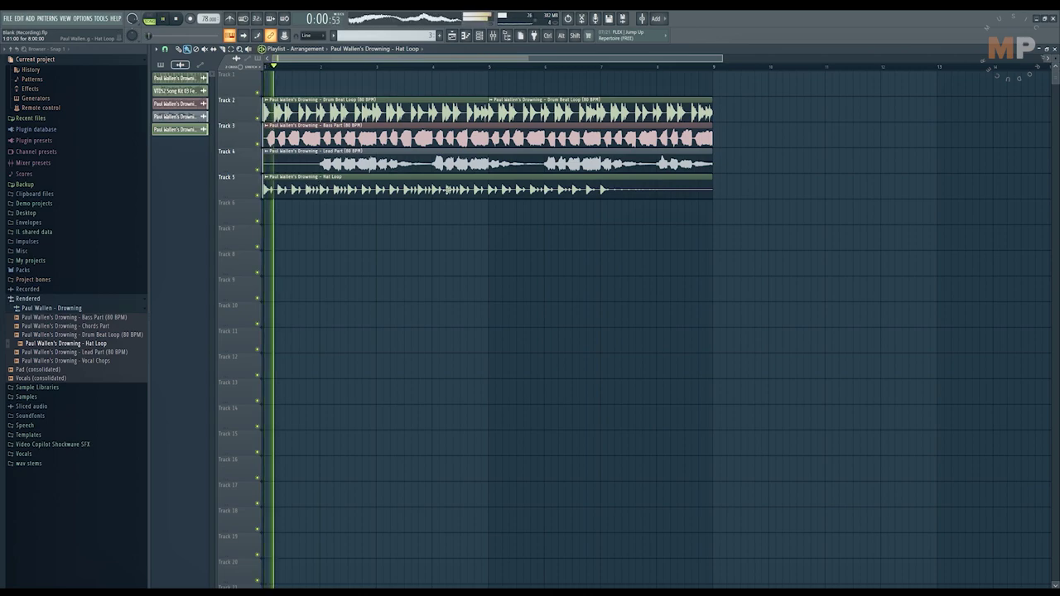
{"action": "double_click", "coordinate": [441, 189]}
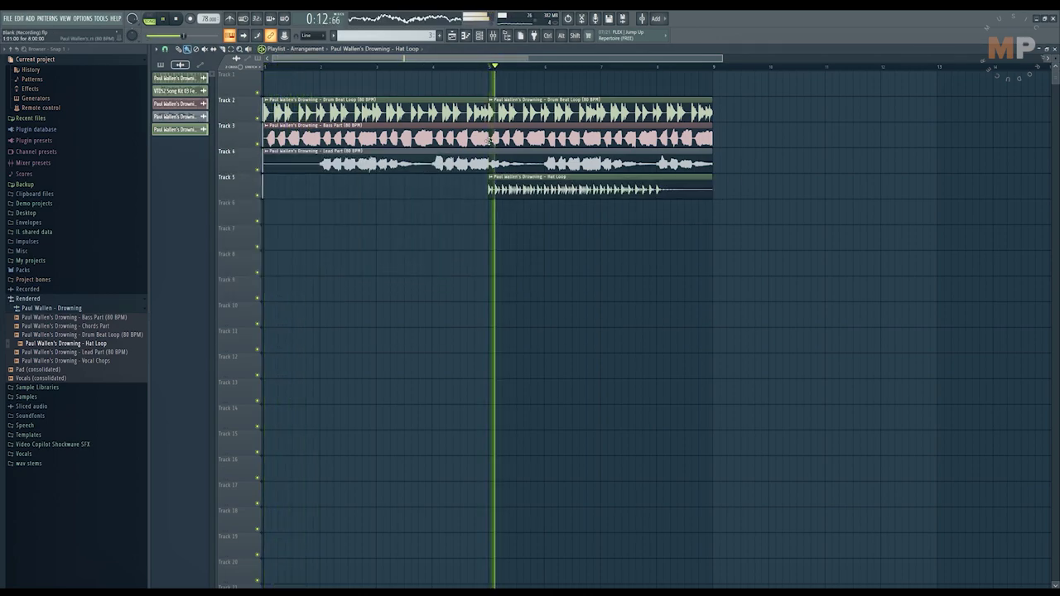
{"action": "key", "text": "space"}
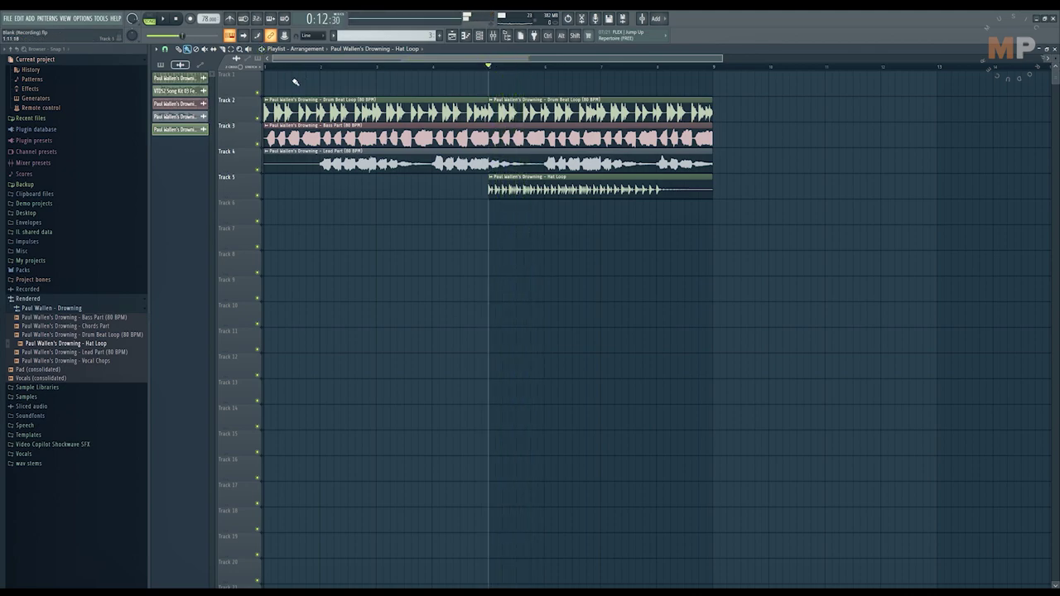
{"action": "left_click_drag", "start_coordinate": [524, 191], "coordinate": [523, 217]}
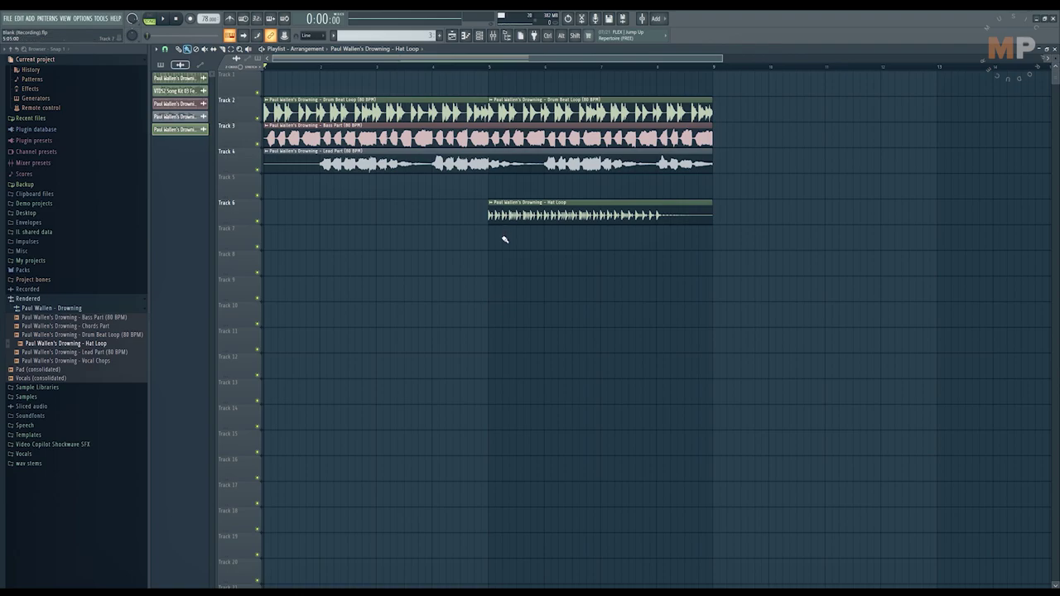
Open the Drum Beat Loop clip's settings and examine its available time stretching modes.
{"action": "double_click", "coordinate": [376, 106]}
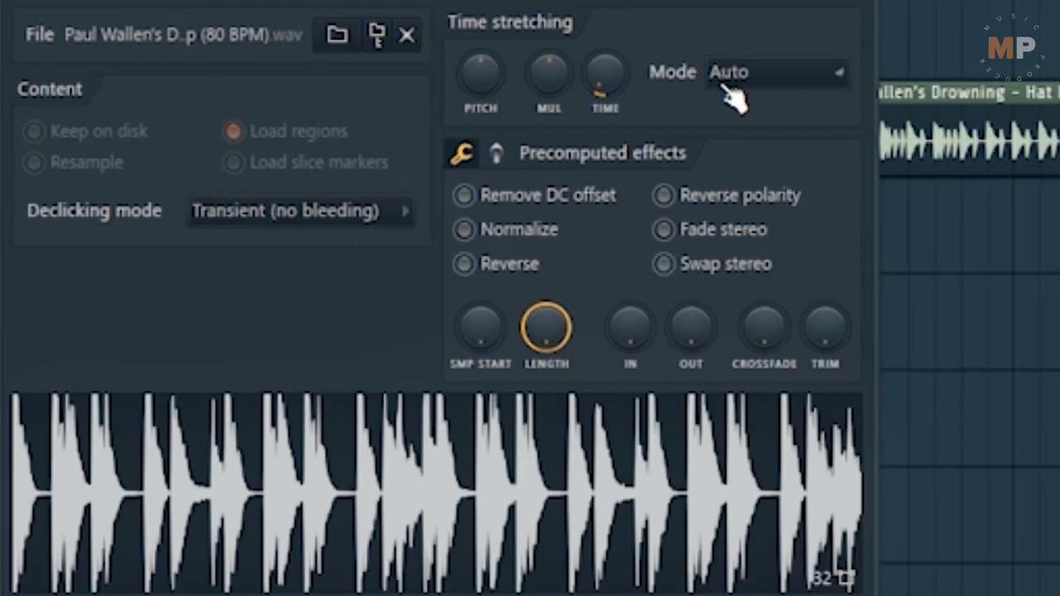
{"action": "left_click", "coordinate": [727, 82]}
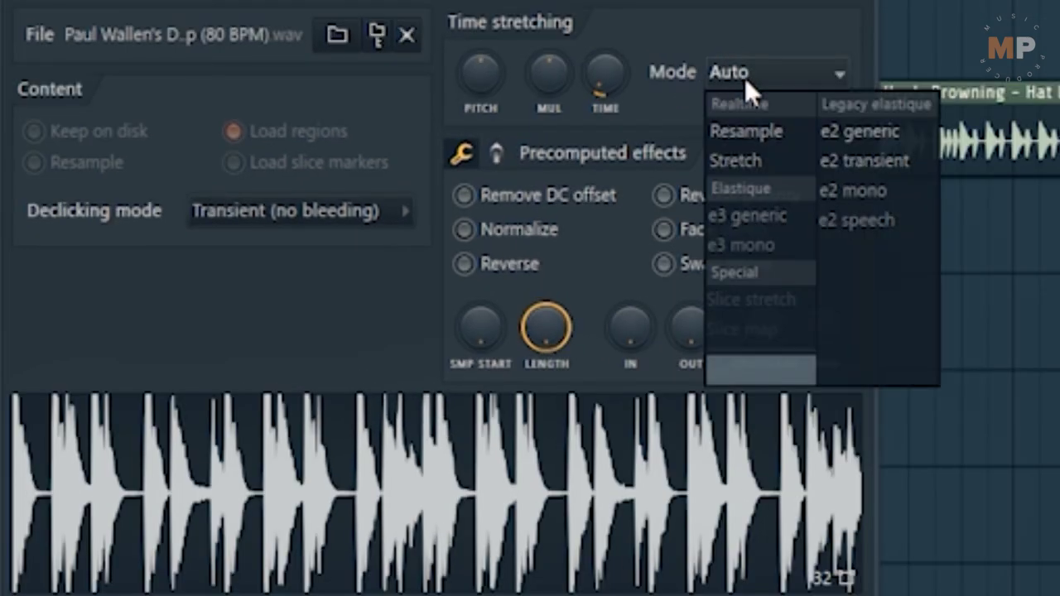
{"action": "left_click", "coordinate": [628, 18]}
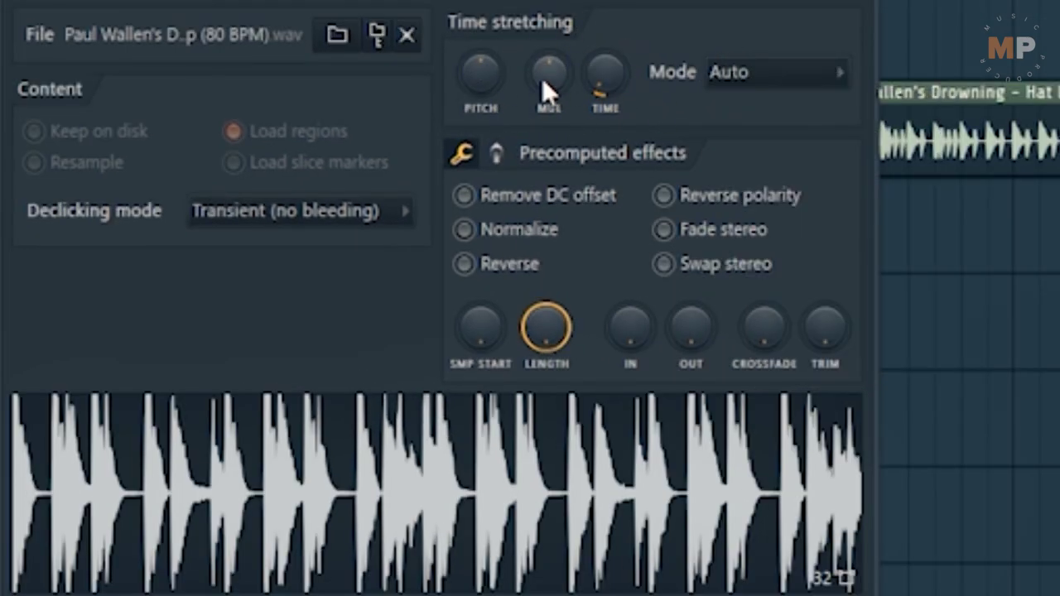
{"action": "left_click", "coordinate": [714, 71]}
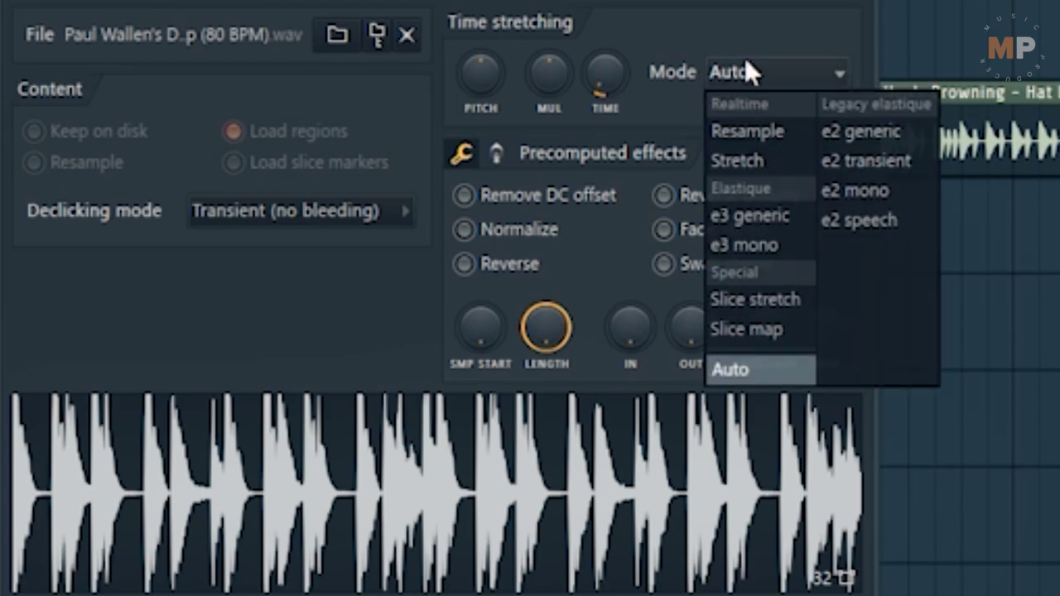
{"action": "left_click", "coordinate": [745, 21]}
{"action": "left_click", "coordinate": [754, 76]}
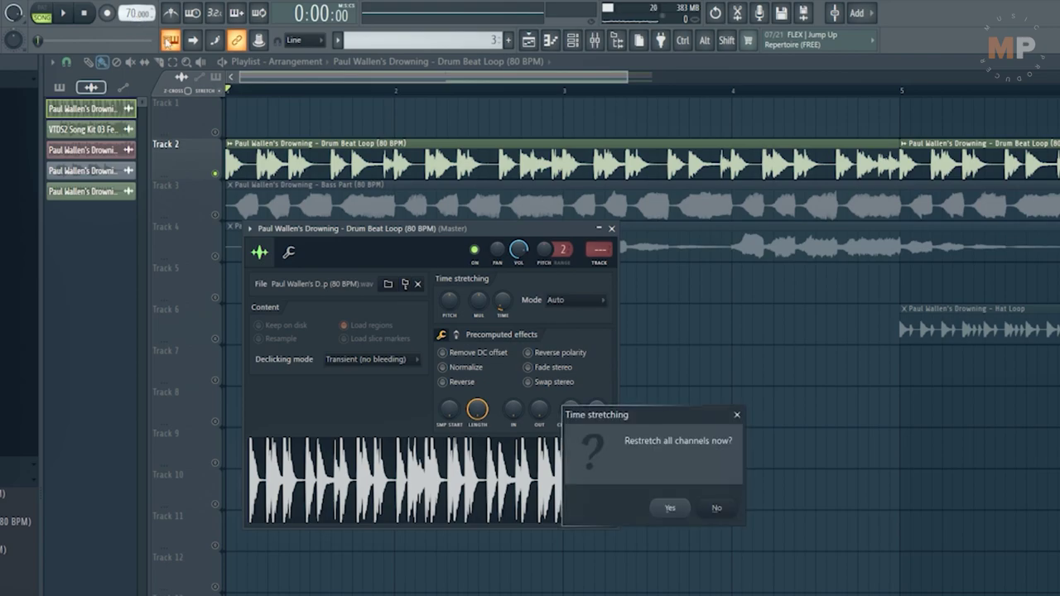
Restretch all channels for the 70 BPM tempo, set the Drum Beat Loop's stretching mode to Resample, and play it.
{"action": "left_click", "coordinate": [673, 507]}
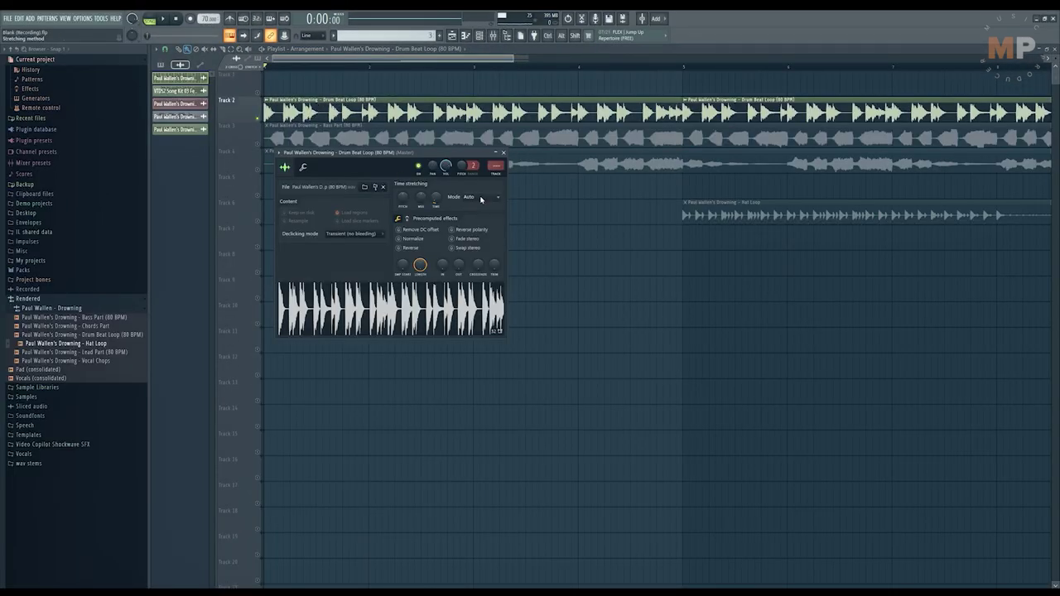
{"action": "left_click", "coordinate": [492, 203]}
{"action": "left_click", "coordinate": [467, 217]}
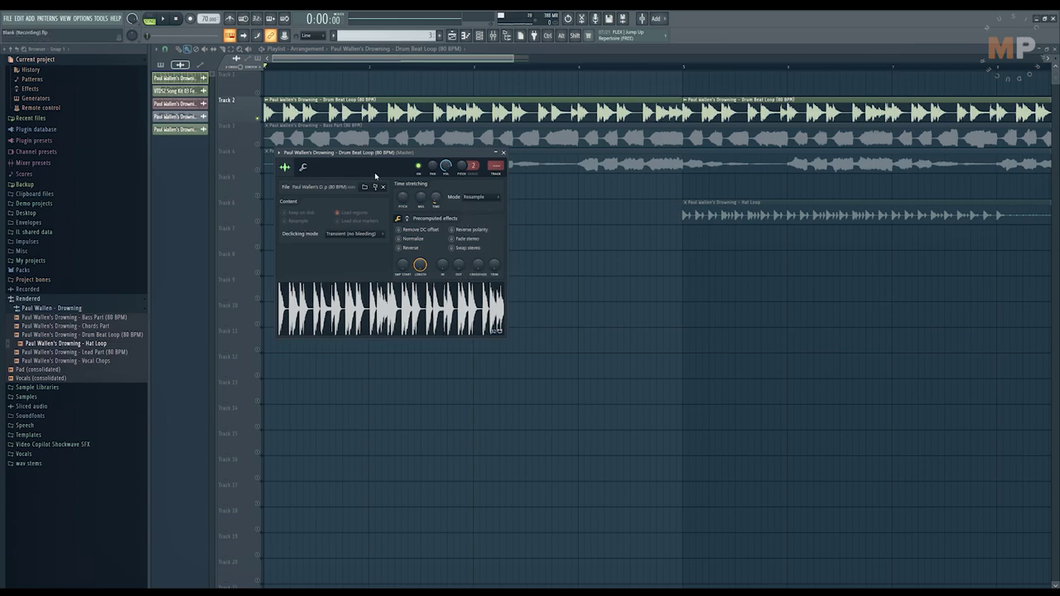
{"action": "key", "text": "space"}
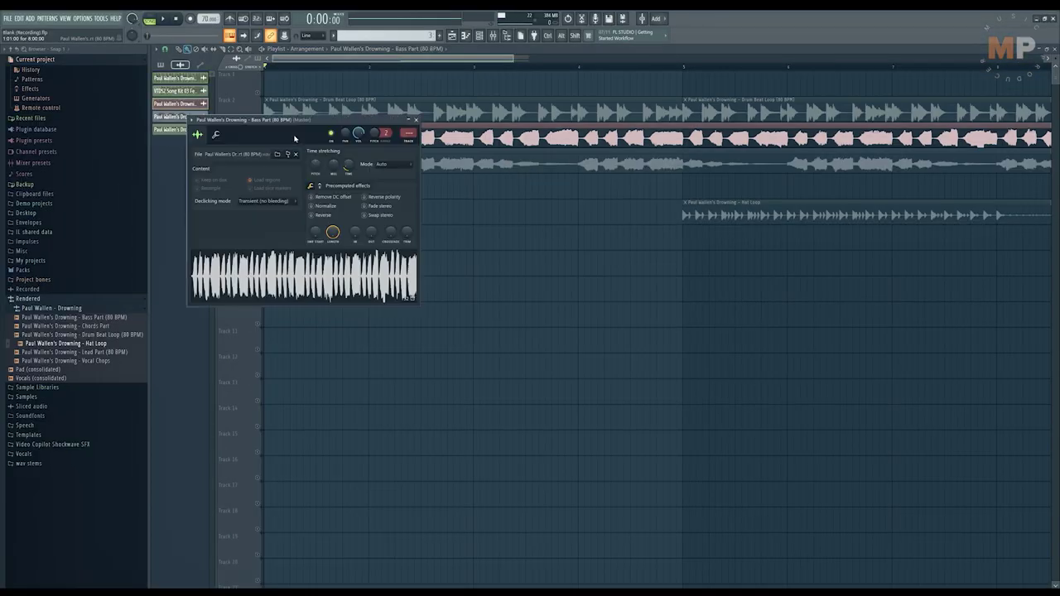
Close the Bass Part's settings and examine the Lead Part's time stretching modes during playback, leaving its mode on Auto.
{"action": "left_click", "coordinate": [413, 118]}
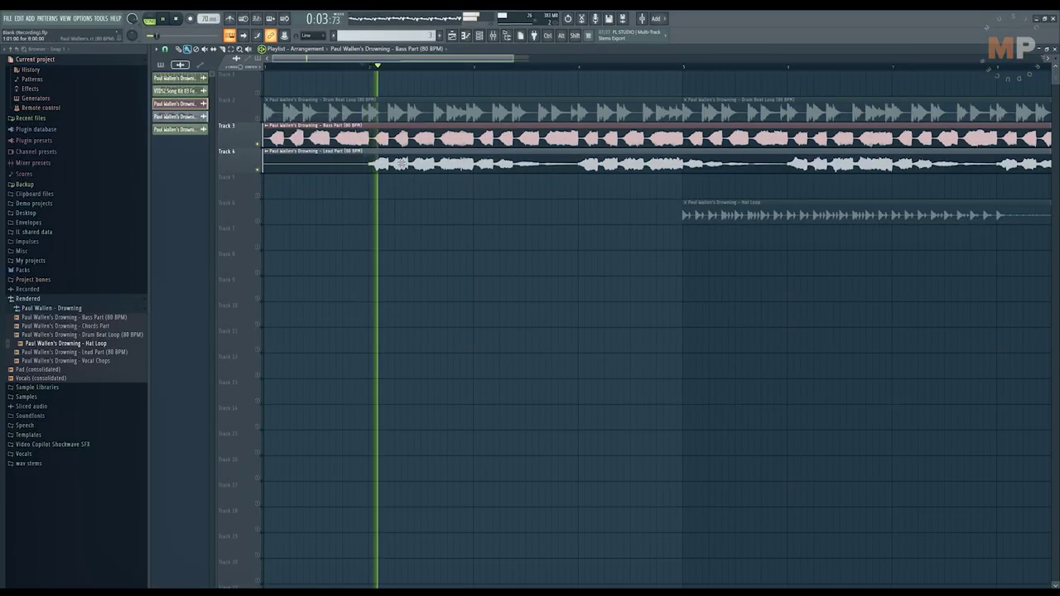
{"action": "double_click", "coordinate": [401, 162]}
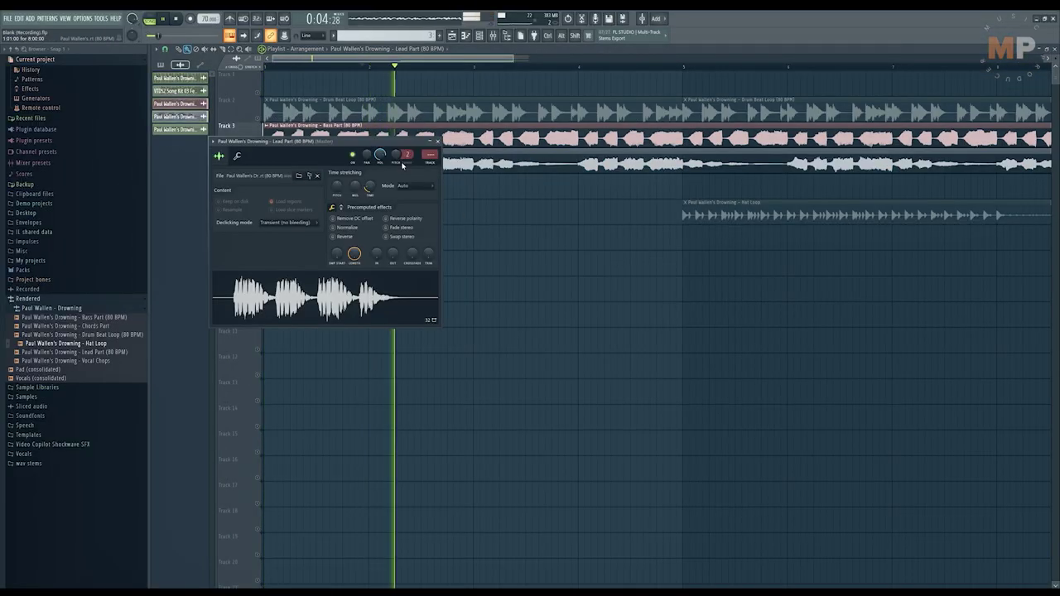
{"action": "left_click", "coordinate": [439, 141]}
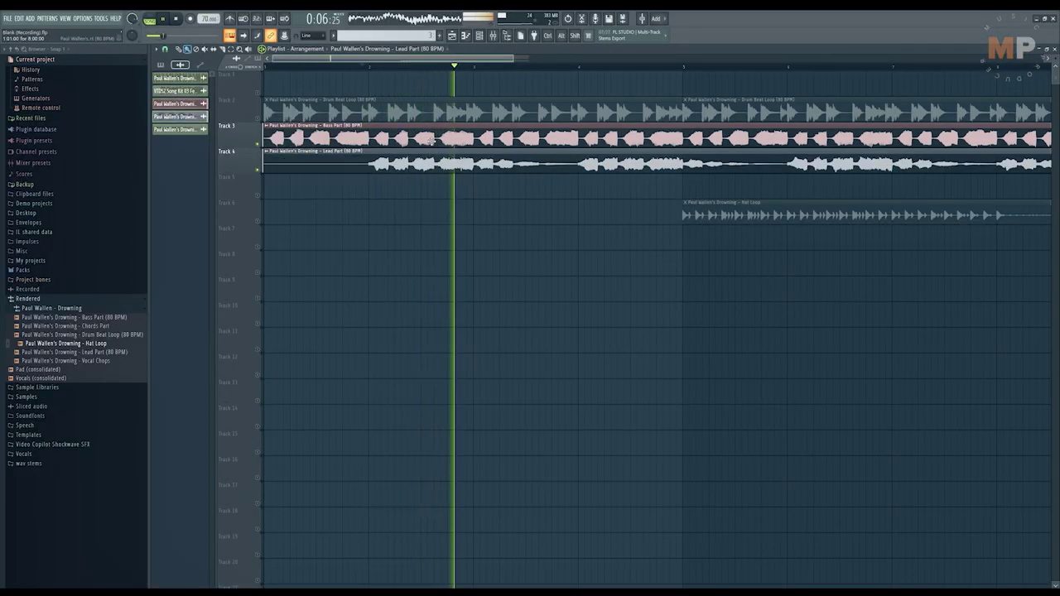
{"action": "double_click", "coordinate": [428, 164]}
{"action": "left_click", "coordinate": [419, 186]}
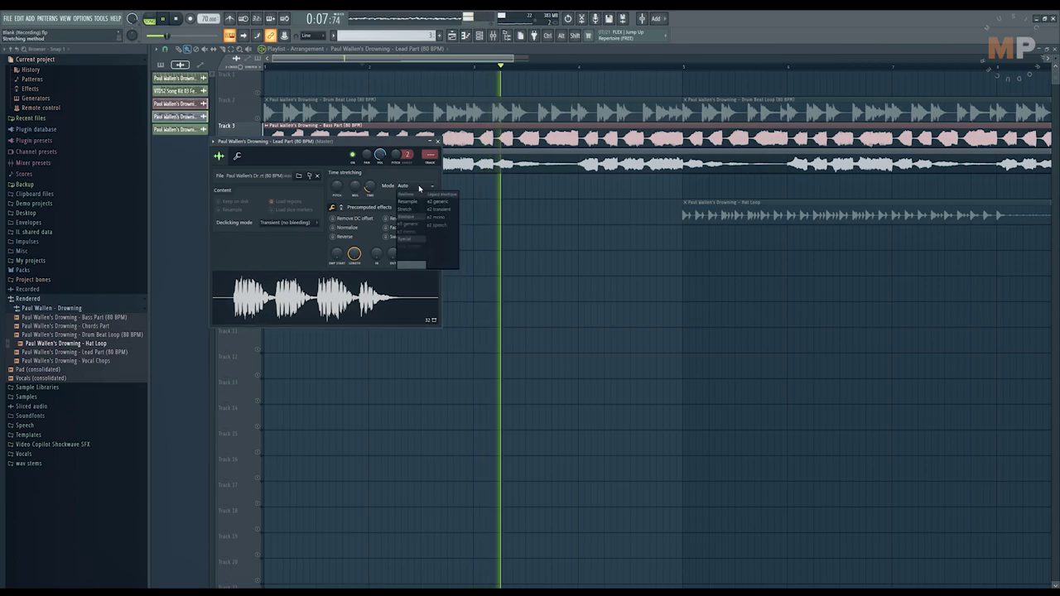
{"action": "left_click", "coordinate": [529, 233]}
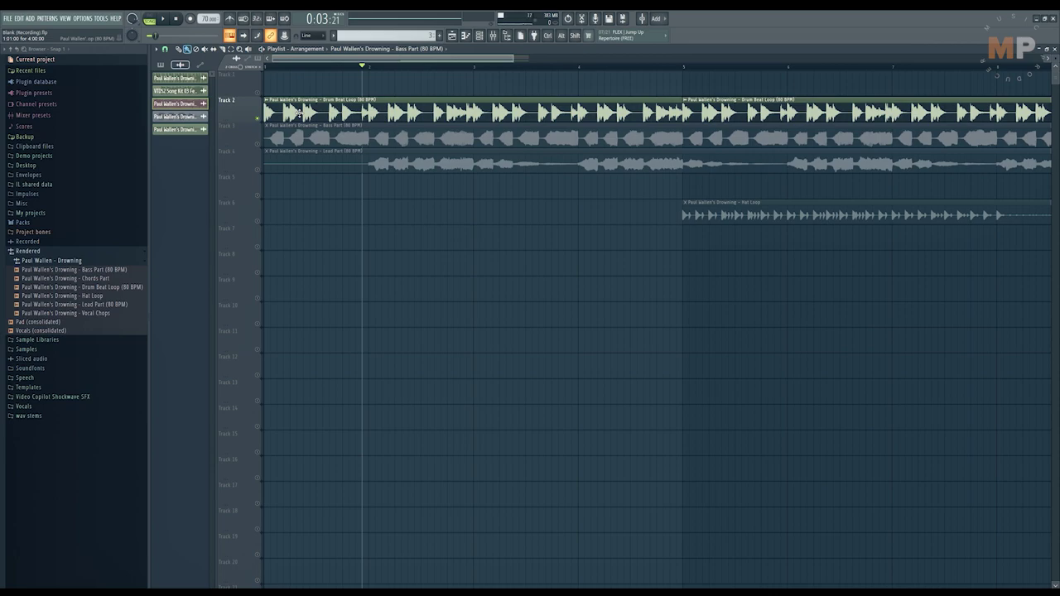
Play the soloed Drum Beat Loop with its channel settings open to hear the Resample mode.
{"action": "double_click", "coordinate": [340, 120]}
{"action": "key", "text": "space"}
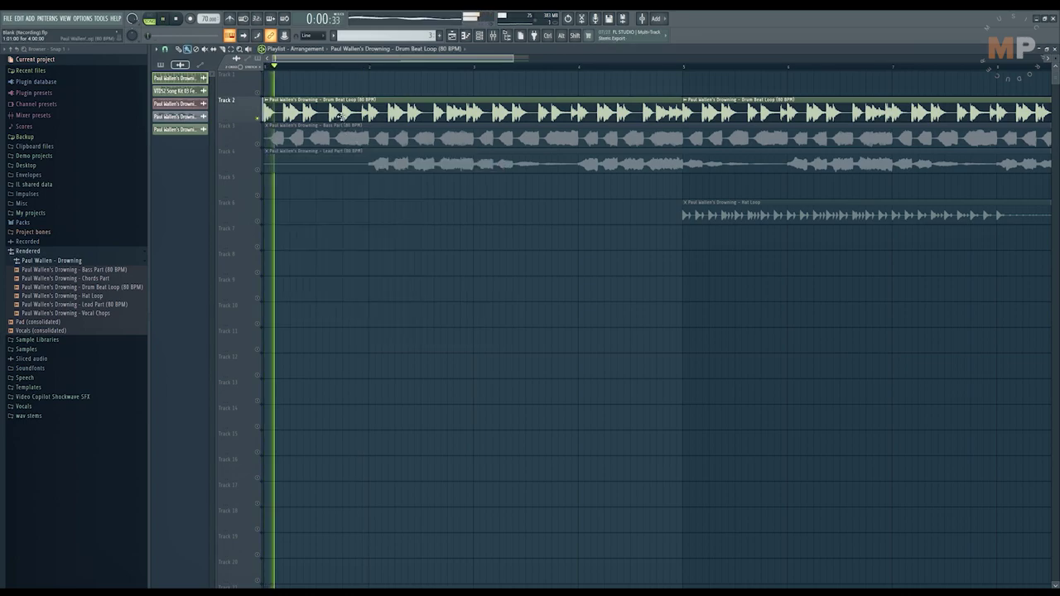
{"action": "double_click", "coordinate": [340, 116]}
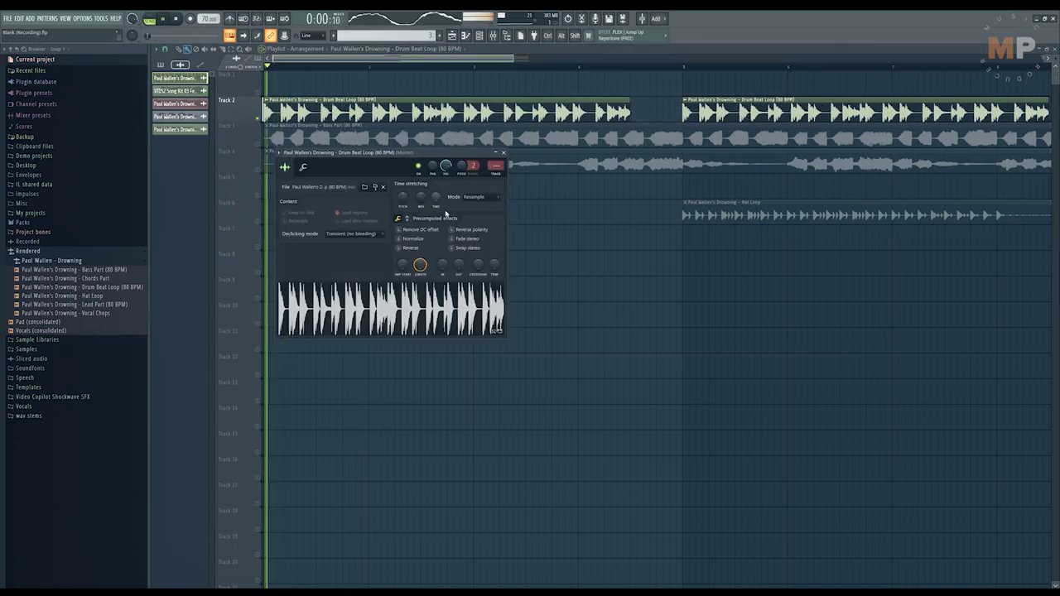
{"action": "key", "text": "space"}
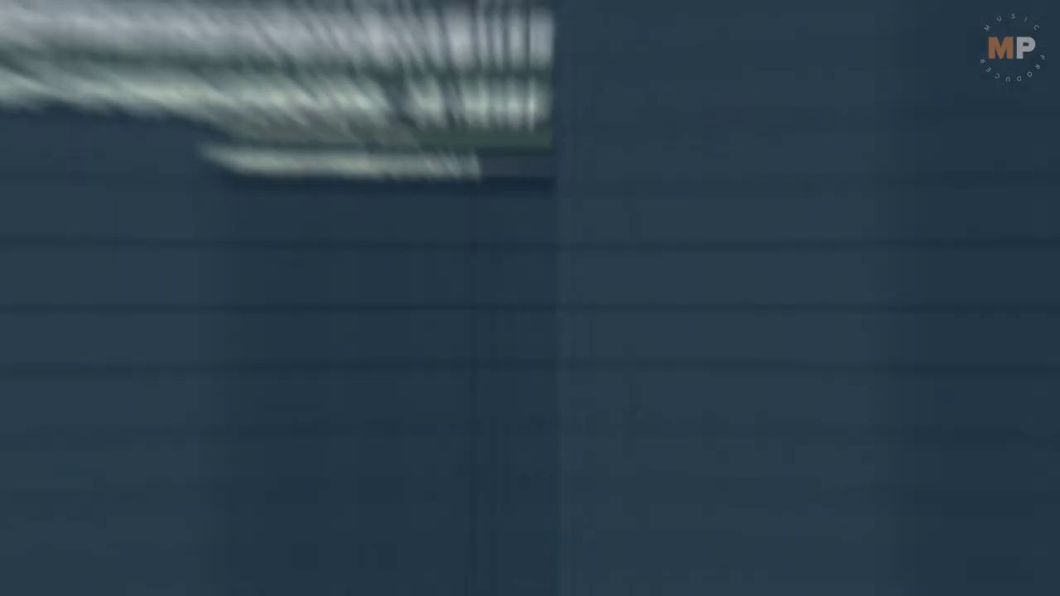
Raise the project tempo to 80 BPM while the full arrangement plays, and stop playback.
{"action": "scroll", "coordinate": [234, 260], "scroll_direction": "up", "scroll_amount": 6}
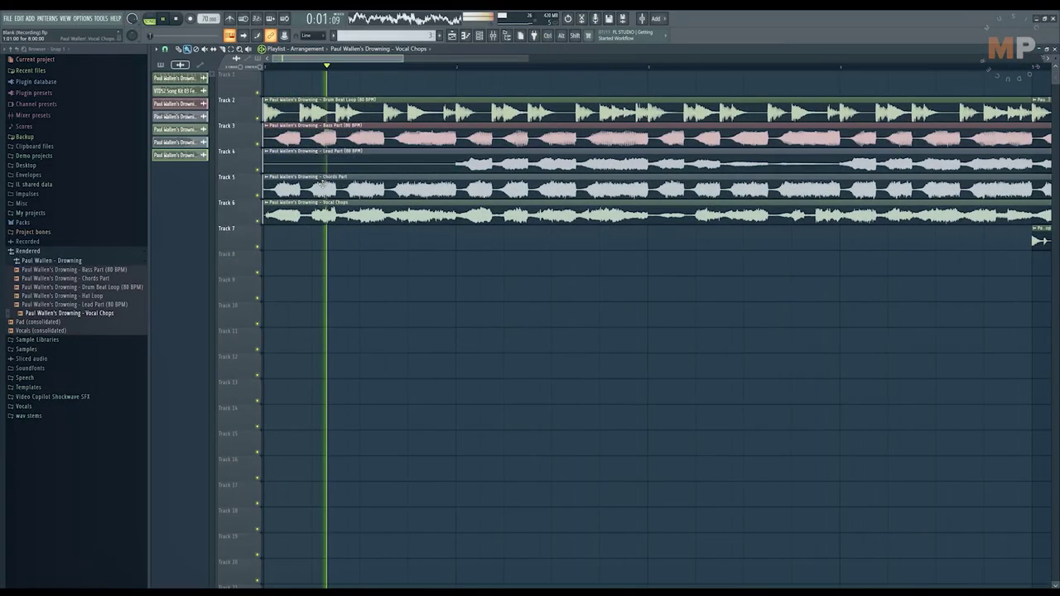
{"action": "scroll", "coordinate": [299, 260], "scroll_direction": "down", "scroll_amount": 2}
{"action": "scroll", "coordinate": [299, 261], "scroll_direction": "down", "scroll_amount": 2}
{"action": "left_click_drag", "start_coordinate": [207, 18], "coordinate": [207, 10]}
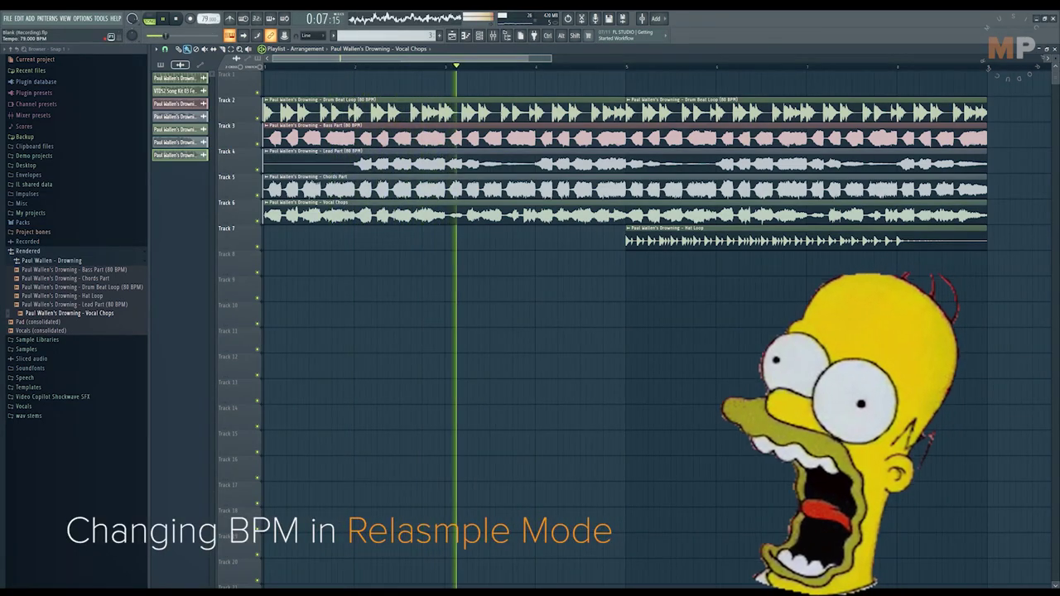
{"action": "left_click", "coordinate": [540, 327]}
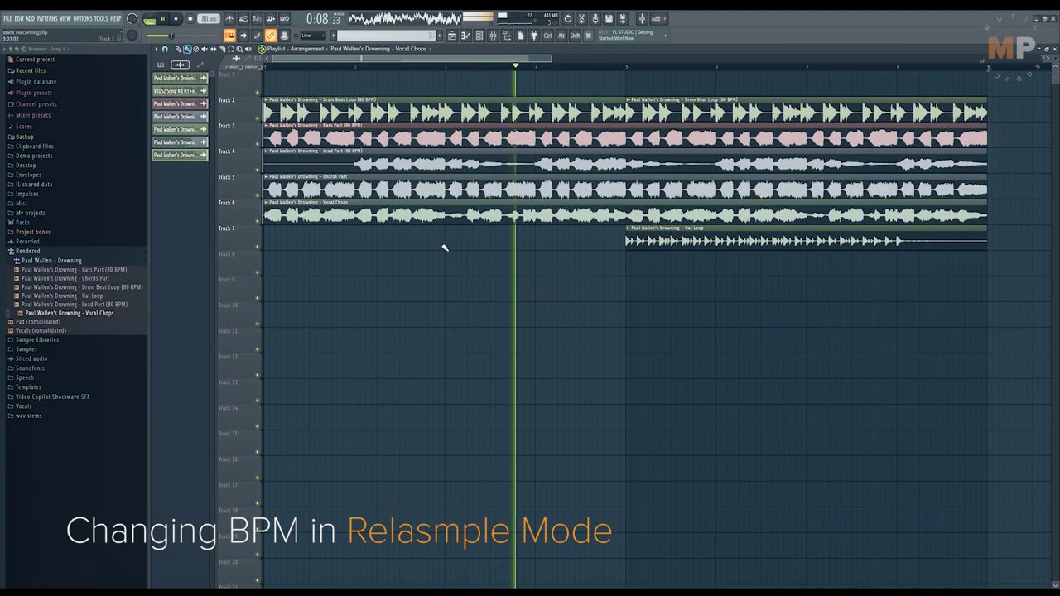
{"action": "key", "text": "space"}
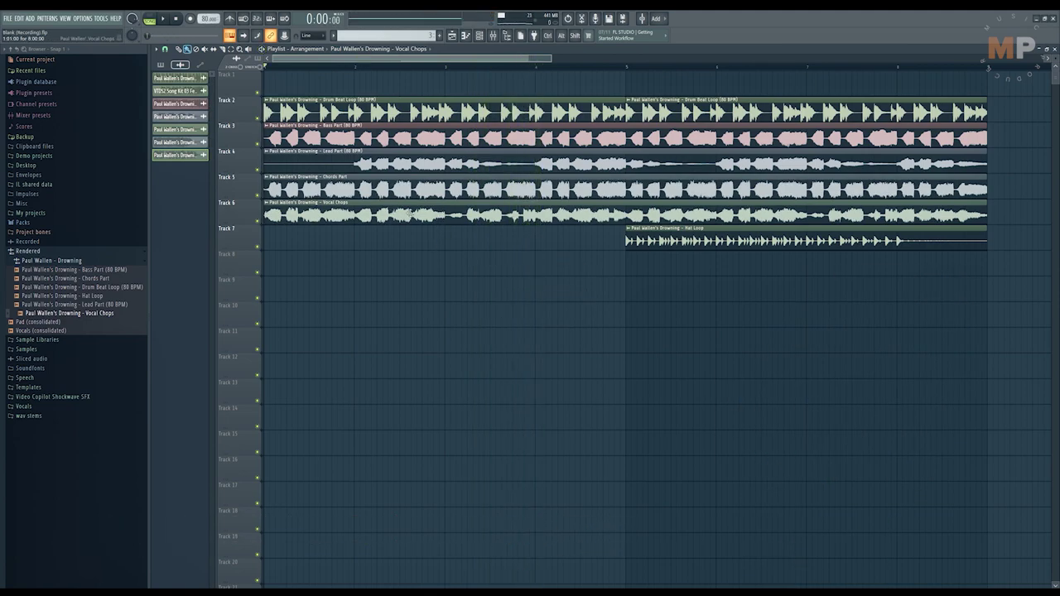
Set the time stretching mode to Stretch for the Vocal Chops and Chords Part, and open the remaining loops' settings for the same change.
{"action": "double_click", "coordinate": [418, 217]}
{"action": "left_click", "coordinate": [408, 186]}
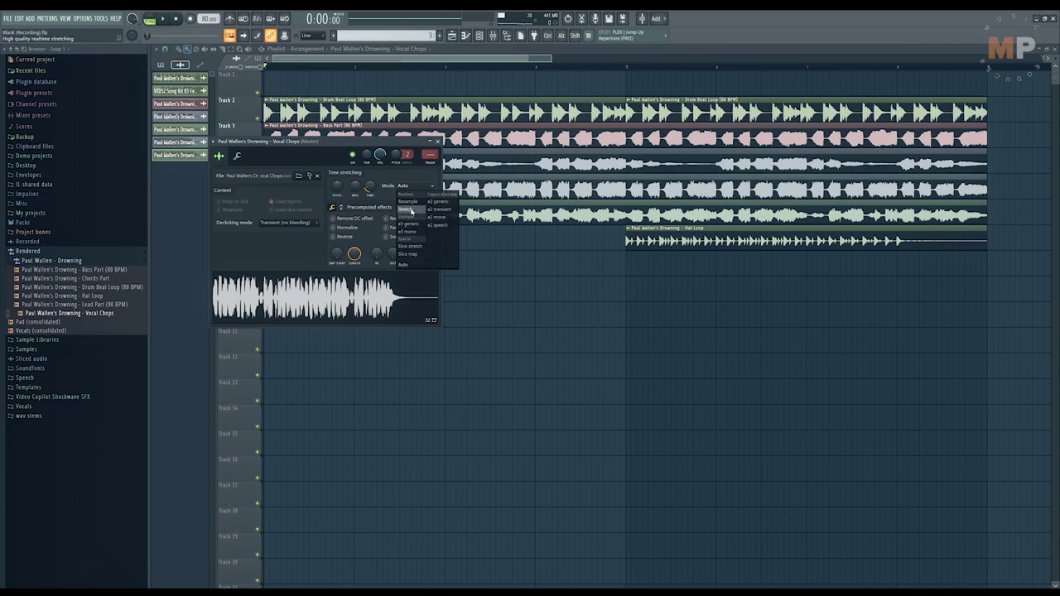
{"action": "left_click", "coordinate": [411, 211]}
{"action": "double_click", "coordinate": [461, 191]}
{"action": "left_click", "coordinate": [397, 176]}
{"action": "left_click", "coordinate": [401, 199]}
{"action": "double_click", "coordinate": [491, 169]}
{"action": "double_click", "coordinate": [497, 140]}
{"action": "double_click", "coordinate": [507, 113]}
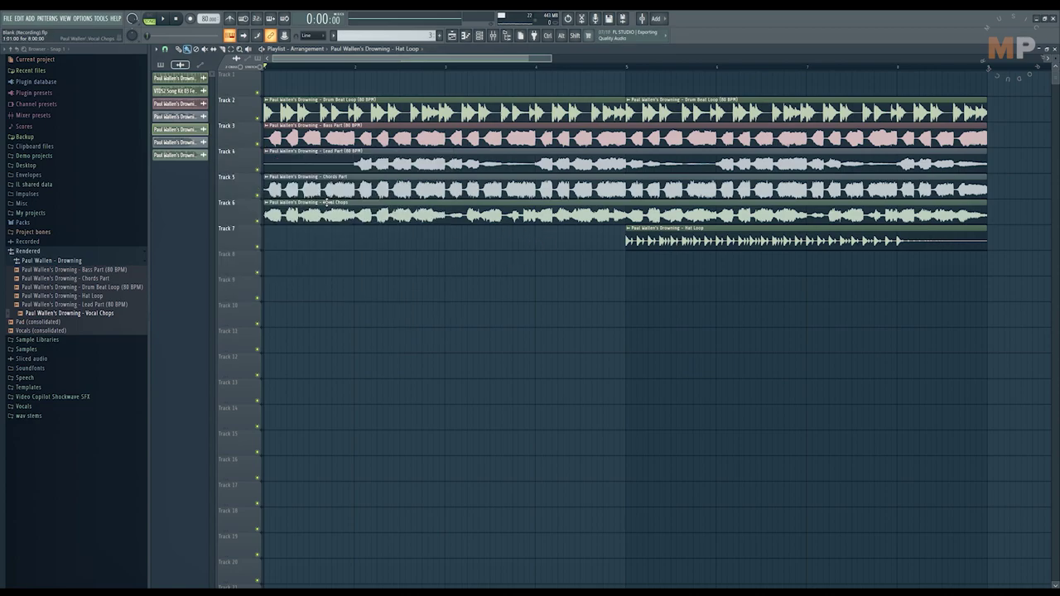
Play the arrangement and lower the project tempo to hear the Stretch mode.
{"action": "key", "text": "space"}
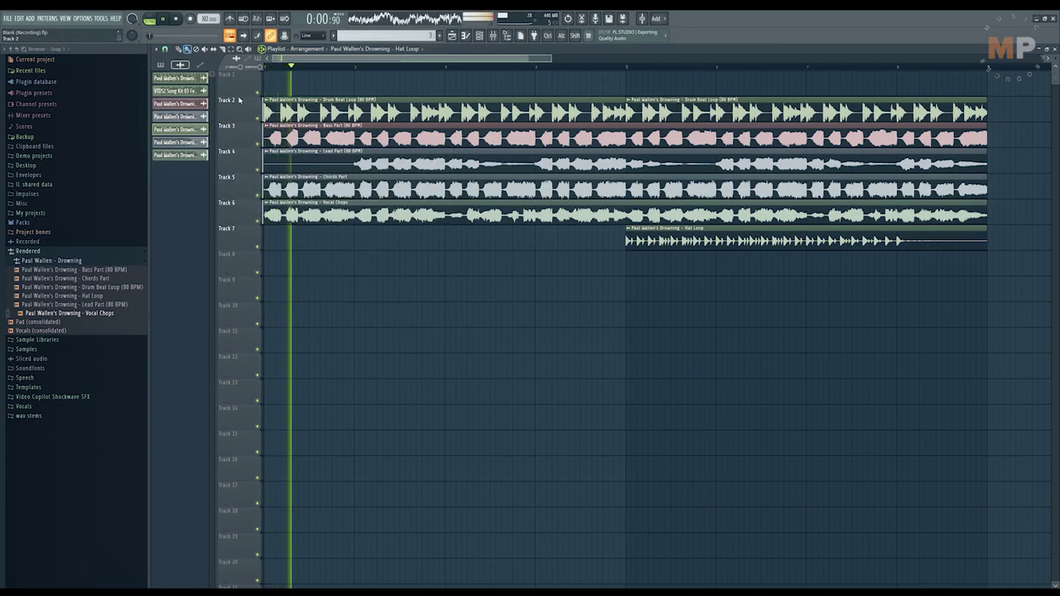
{"action": "mouse_move", "coordinate": [205, 19]}
{"action": "left_mouse_down"}
{"action": "mouse_move", "coordinate": [205, 45]}
{"action": "mouse_move", "coordinate": [205, 0]}
{"action": "mouse_move", "coordinate": [206, 30]}
{"action": "left_mouse_up"}
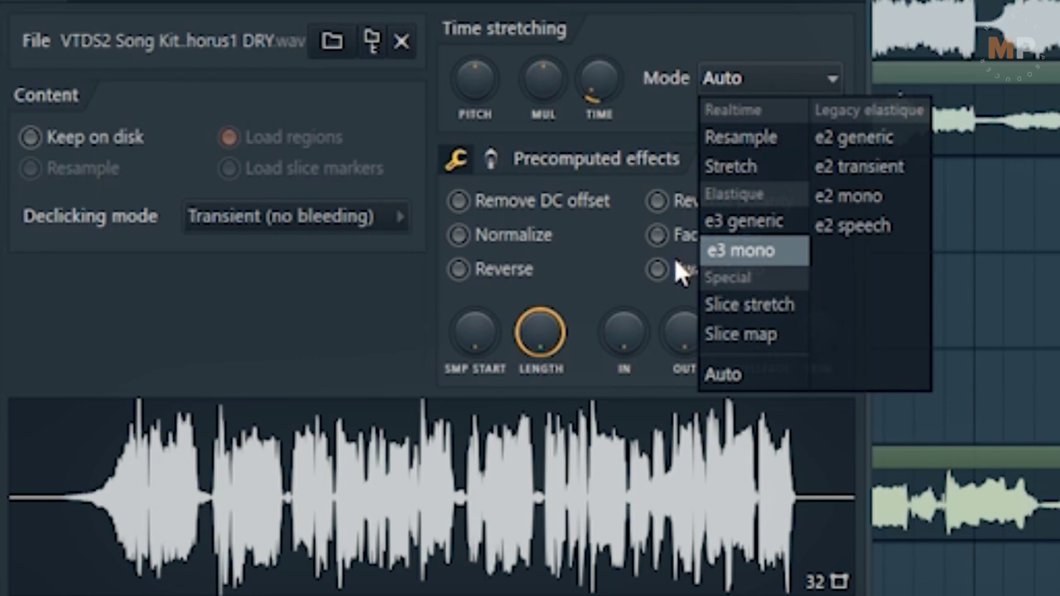
Set the Take Me Away vocal's stretching mode to e3 mono, close its settings, and play the soloed Track 10.
{"action": "left_click", "coordinate": [750, 248]}
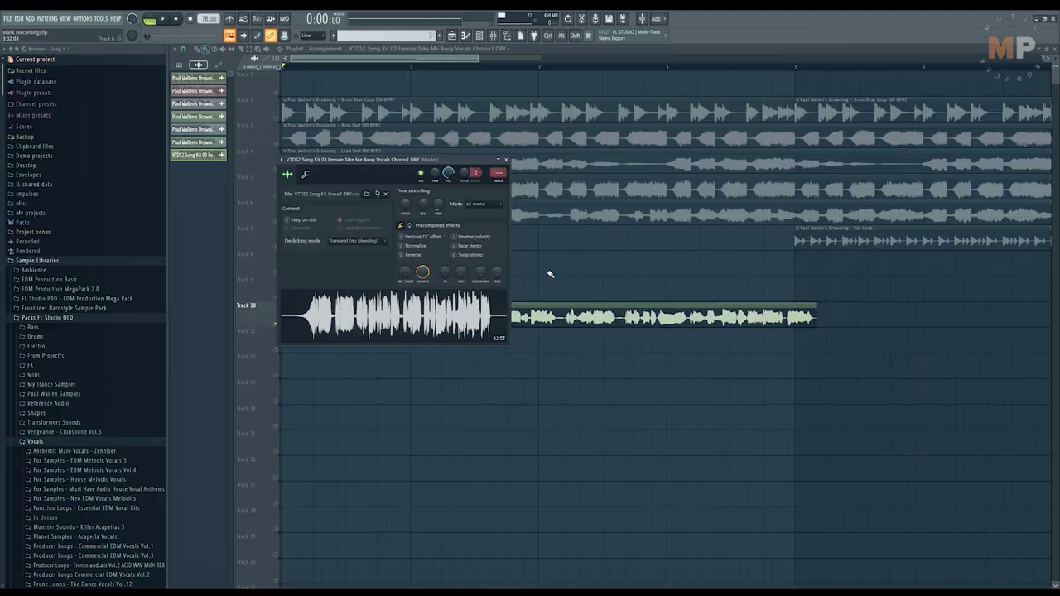
{"action": "left_click", "coordinate": [501, 161]}
{"action": "key", "text": "space"}
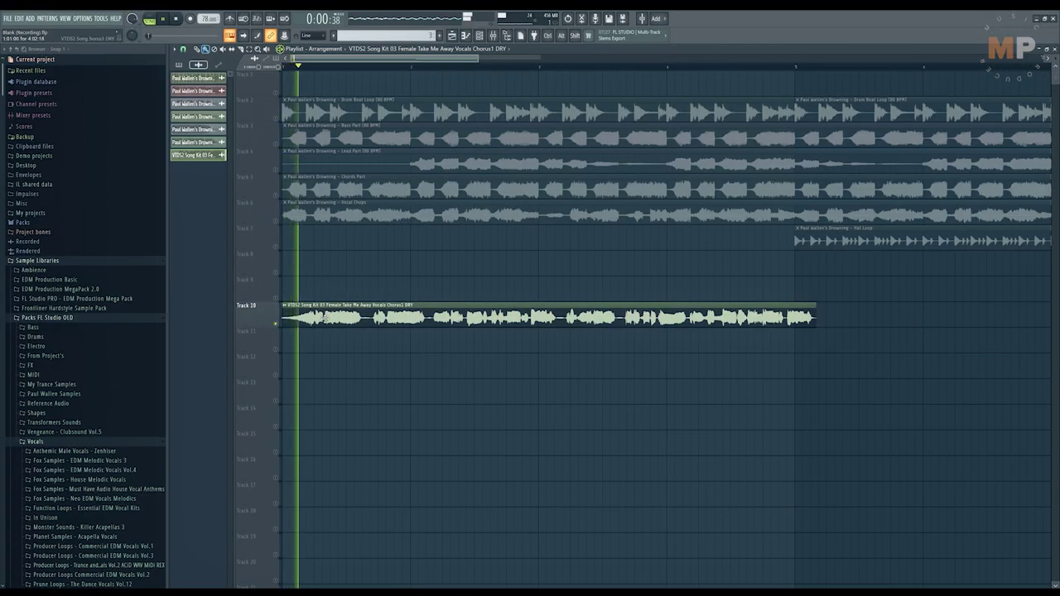
Raise the vocal's time stretching pitch slightly during playback to hear the shift, and stop playback.
{"action": "double_click", "coordinate": [348, 317]}
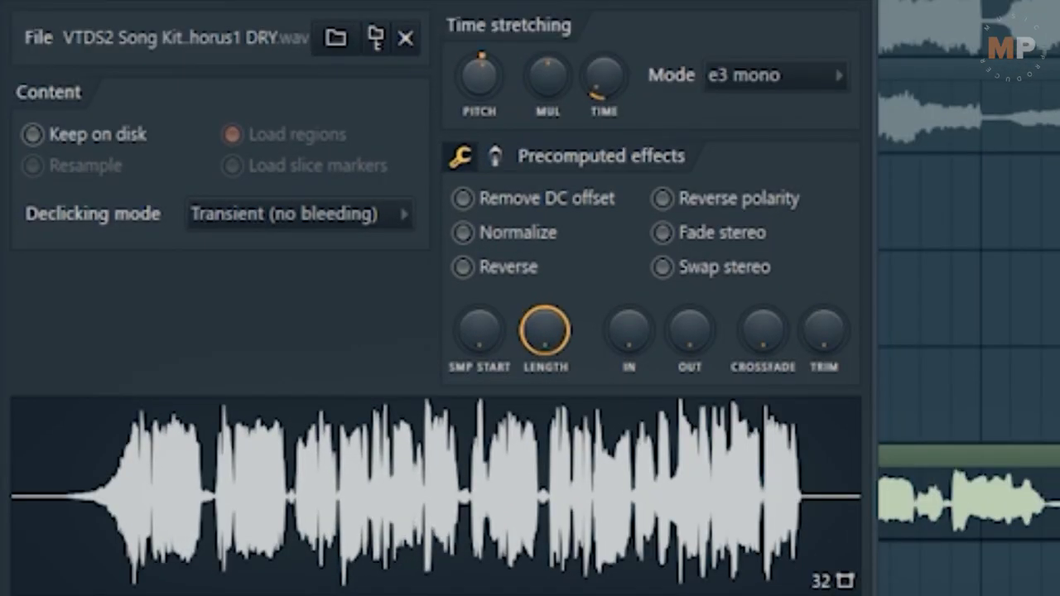
{"action": "left_click_drag", "start_coordinate": [479, 76], "coordinate": [479, 68]}
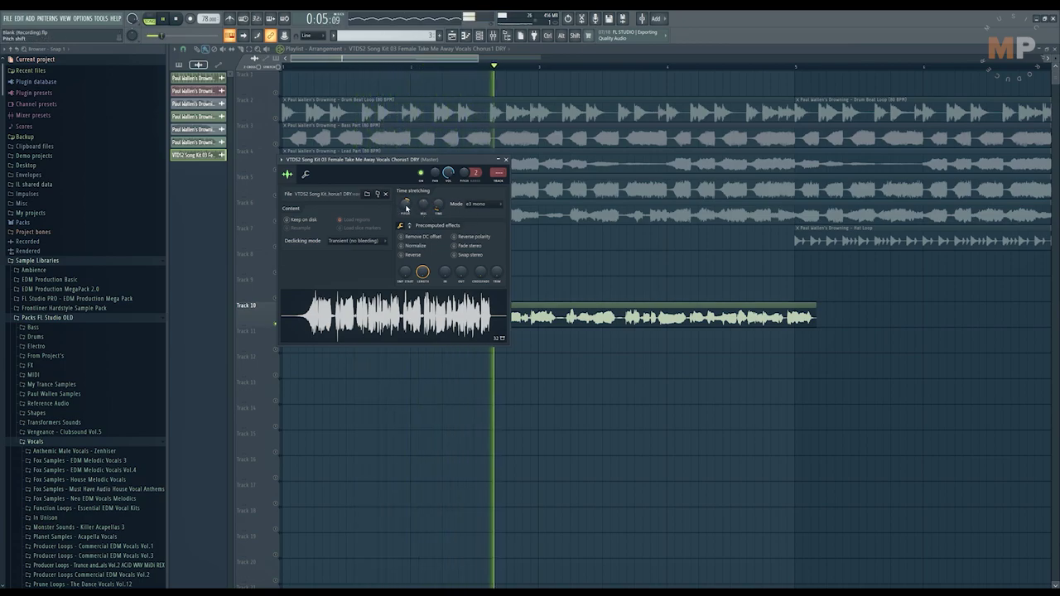
{"action": "key", "text": "space"}
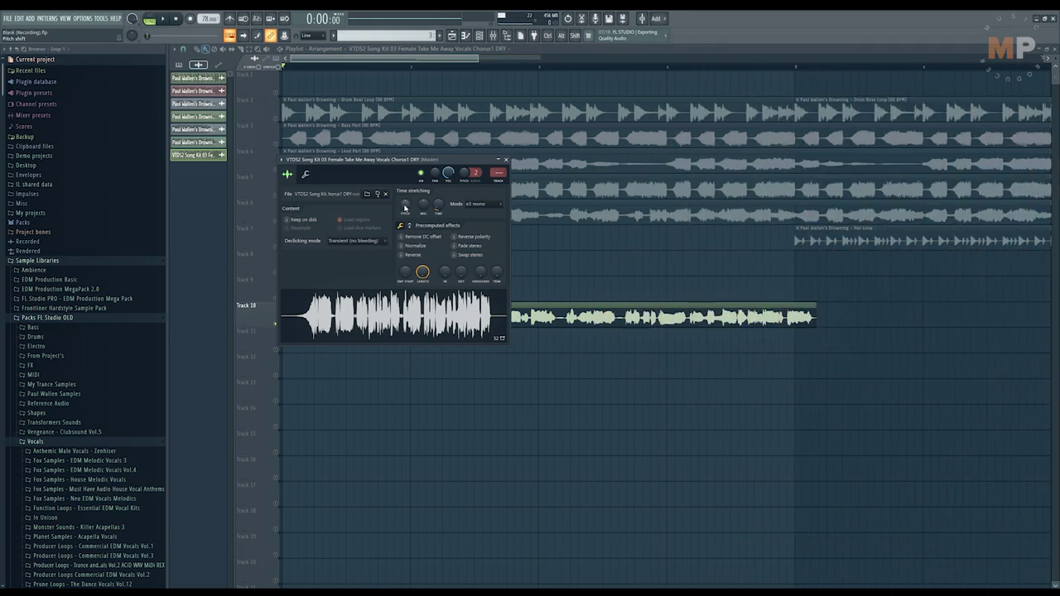
Switch the vocal's stretching mode to Resample for comparison, and set it back to e3 mono.
{"action": "left_click", "coordinate": [478, 204]}
{"action": "left_click", "coordinate": [478, 220]}
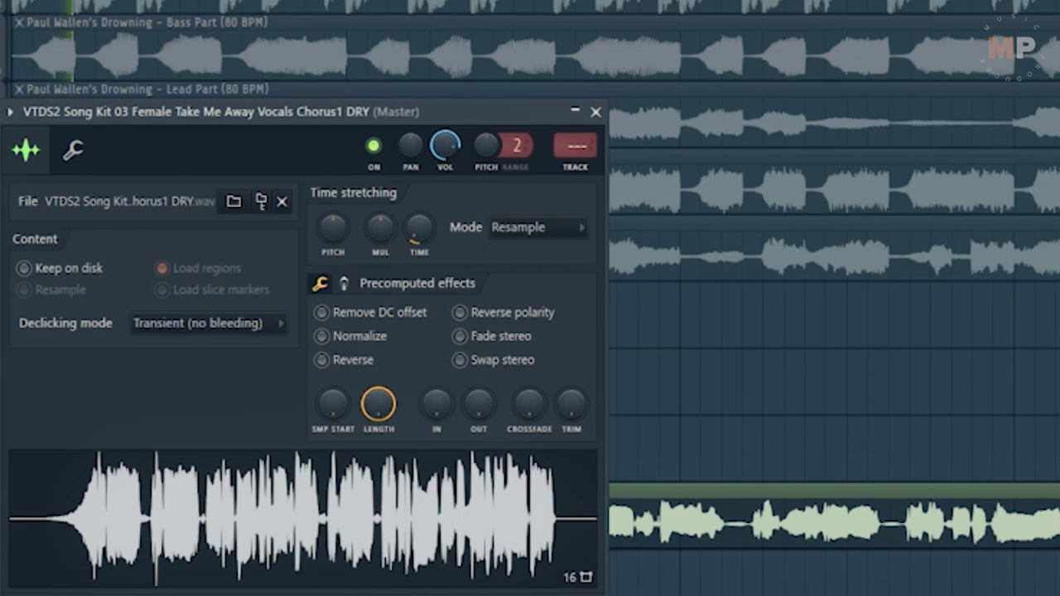
{"action": "left_click", "coordinate": [484, 205]}
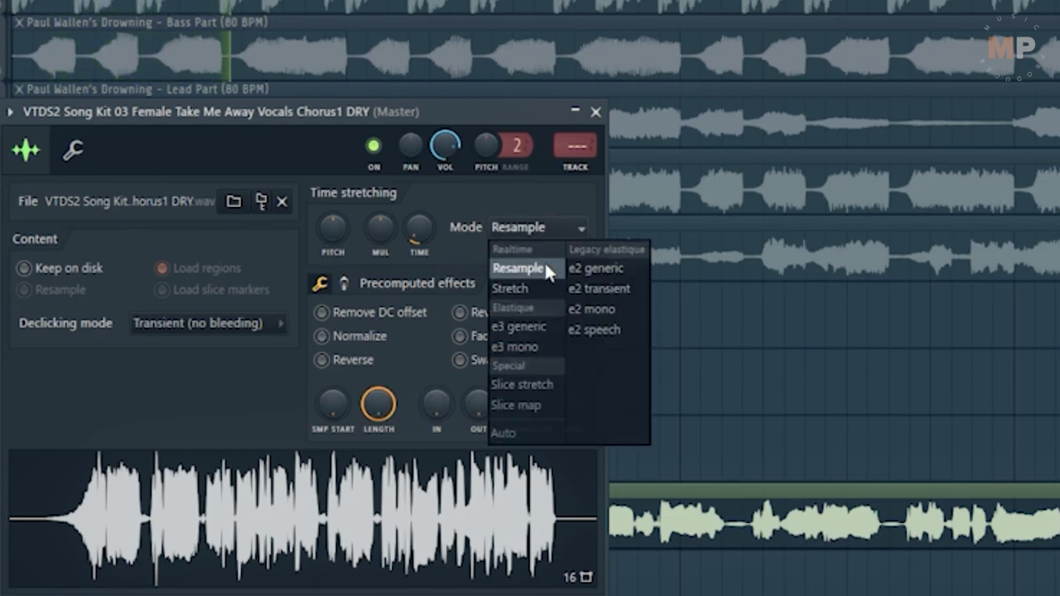
{"action": "left_click", "coordinate": [541, 347]}
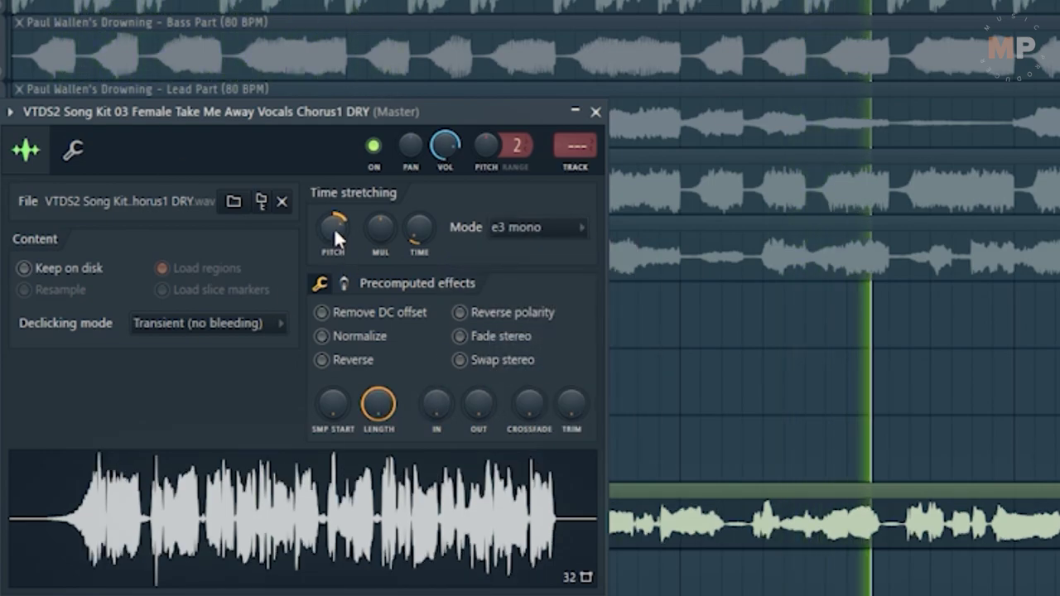
Raise the vocal's time stretching pitch during playback, and compare by switching the mode to Resample and returning to e3 mono.
{"action": "left_click_drag", "start_coordinate": [337, 228], "coordinate": [336, 203]}
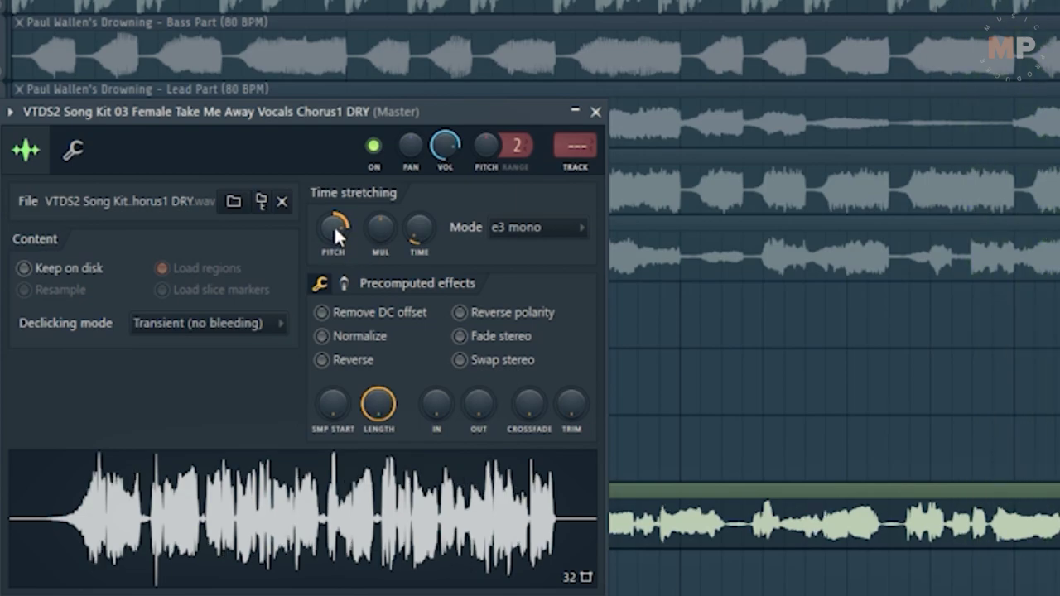
{"action": "left_click", "coordinate": [568, 230]}
{"action": "left_click", "coordinate": [535, 265]}
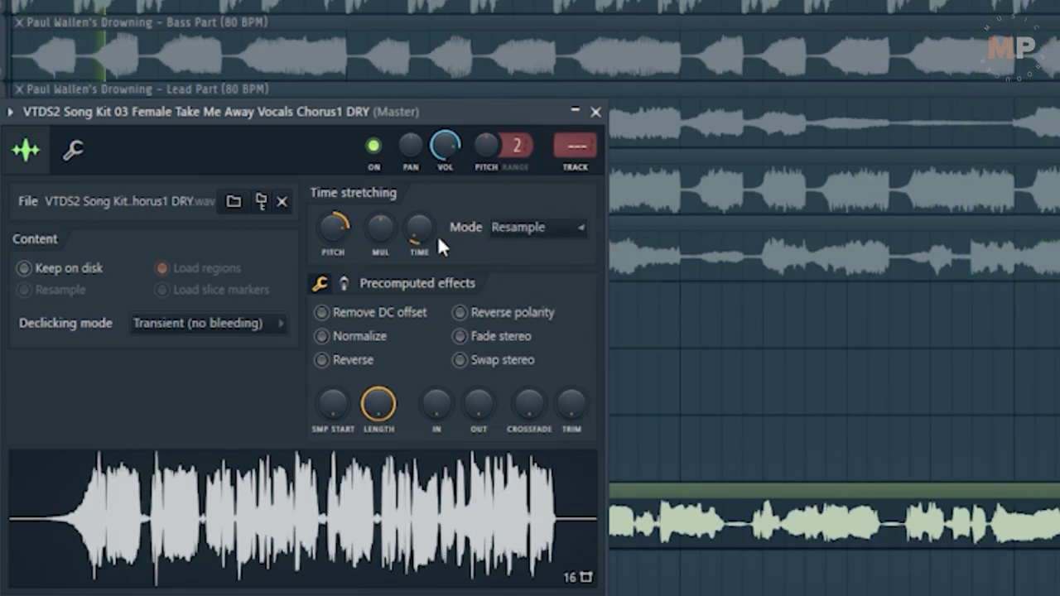
{"action": "left_click", "coordinate": [530, 228]}
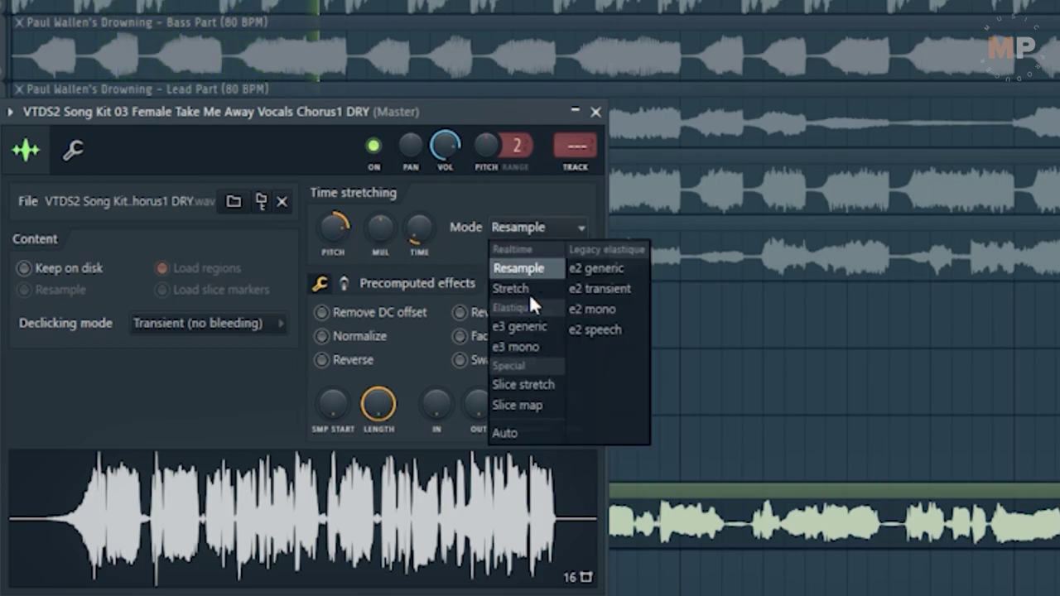
{"action": "left_click", "coordinate": [532, 349]}
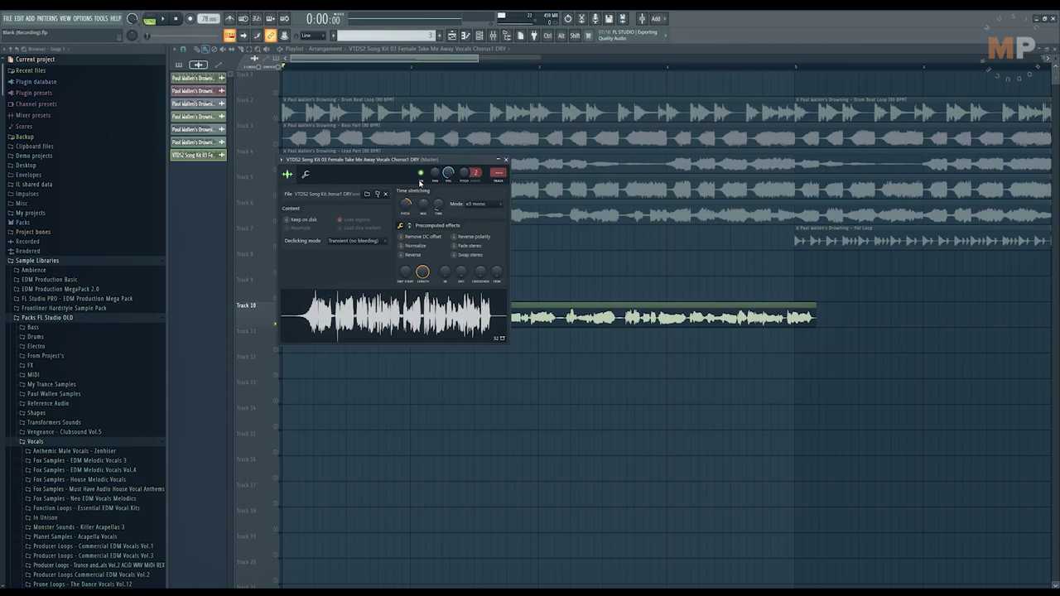
Look through the vocal's stretching modes, close its settings, and unsolo Track 10.
{"action": "left_click", "coordinate": [476, 207]}
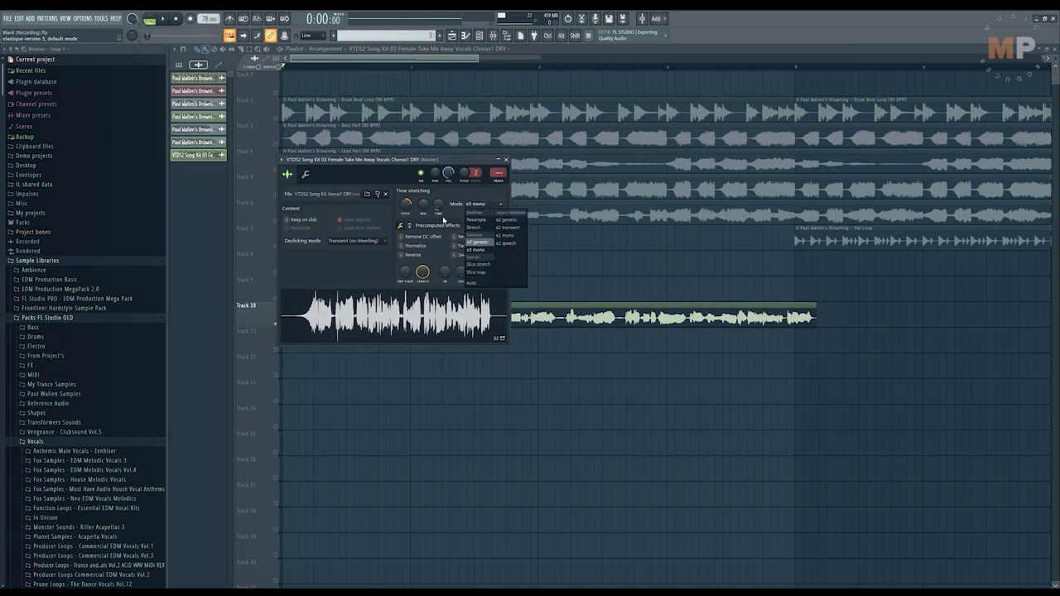
{"action": "left_click", "coordinate": [443, 192]}
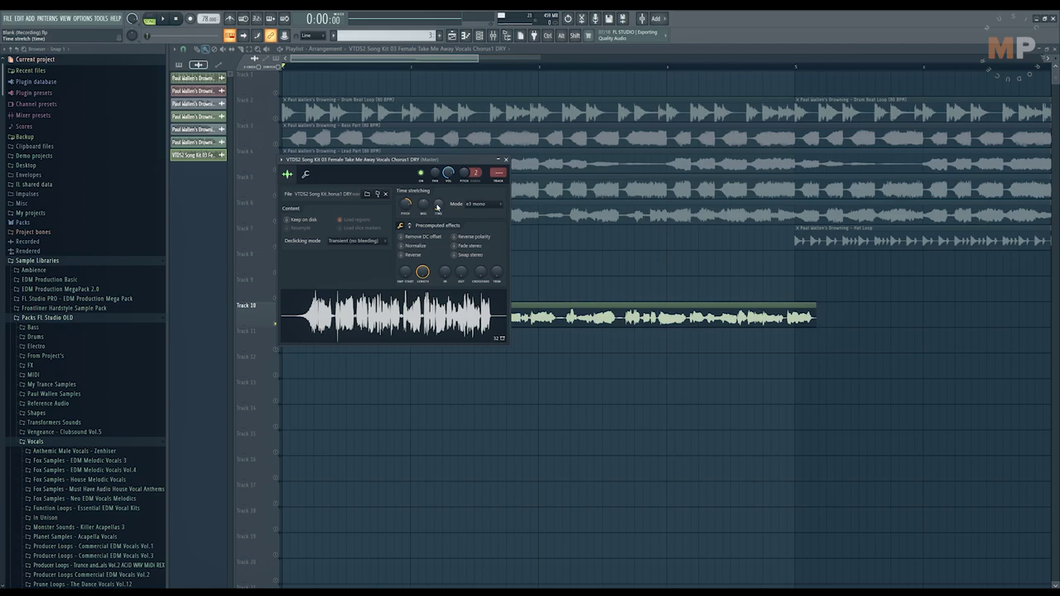
{"action": "left_click", "coordinate": [479, 204]}
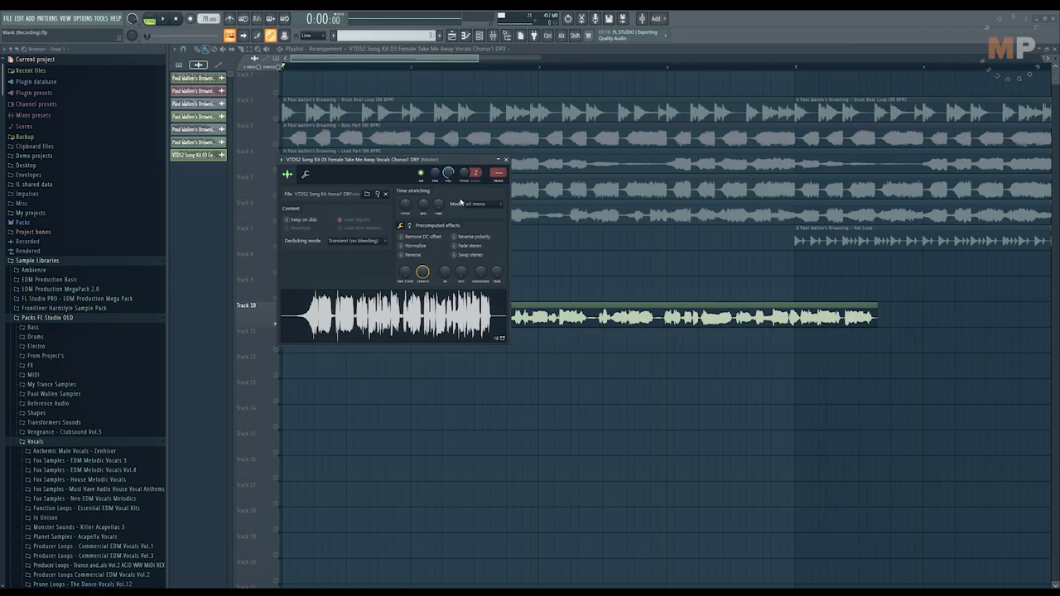
{"action": "key", "text": "Escape"}
{"action": "right_click", "coordinate": [282, 324]}
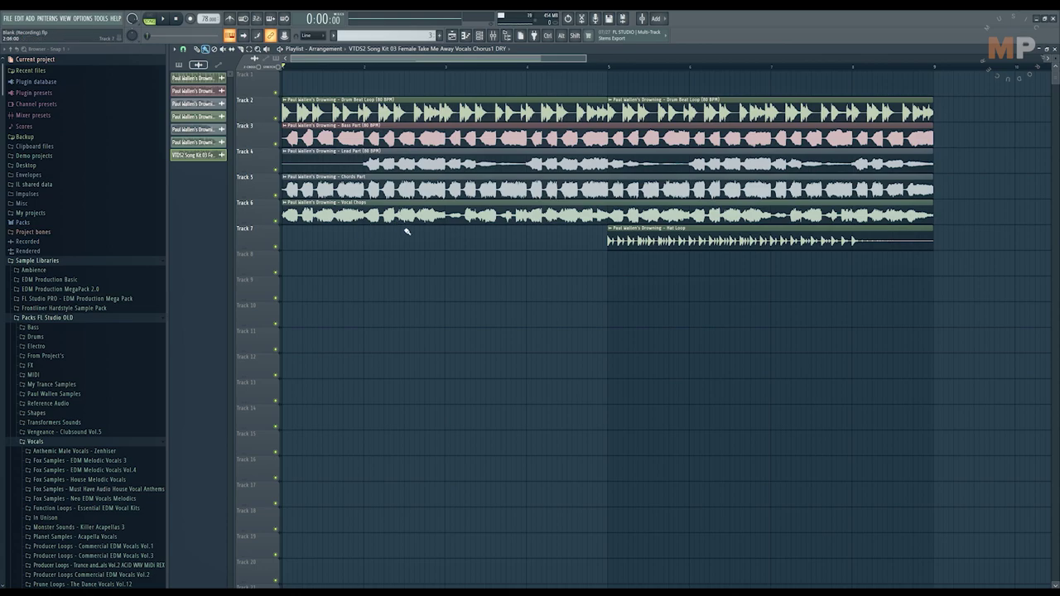
Inspect the time stretching settings of the Vocal Chops and Chords Part clips, including the available stretching modes.
{"action": "double_click", "coordinate": [358, 217]}
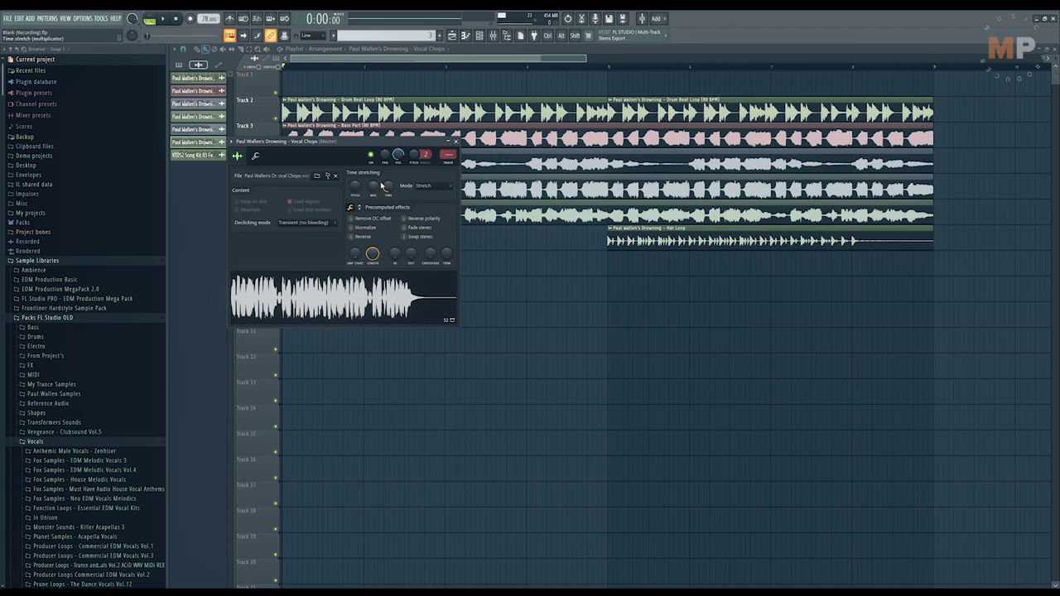
{"action": "left_click", "coordinate": [455, 142]}
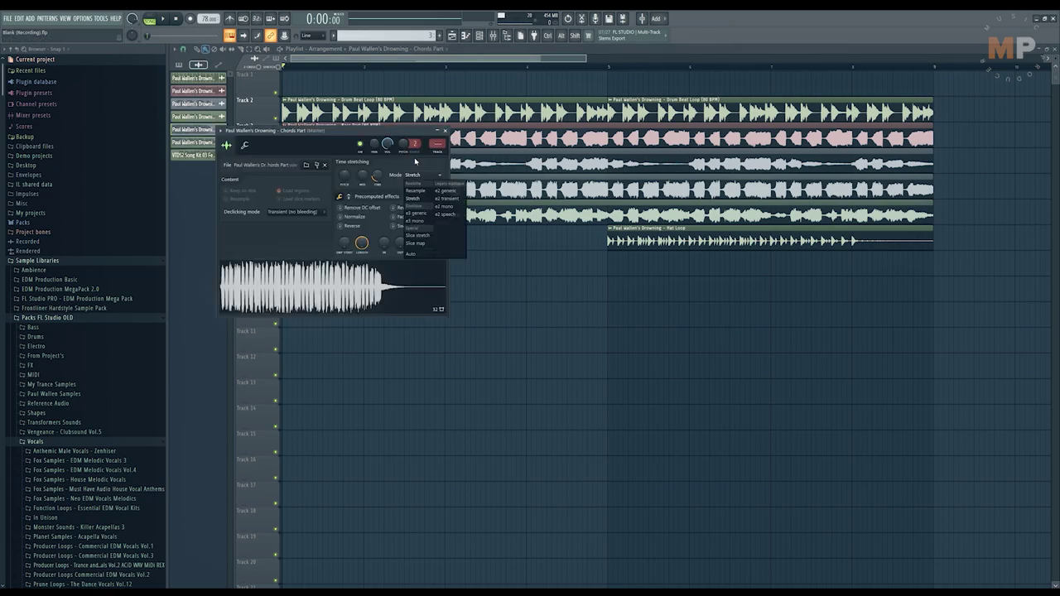
{"action": "left_click", "coordinate": [419, 175]}
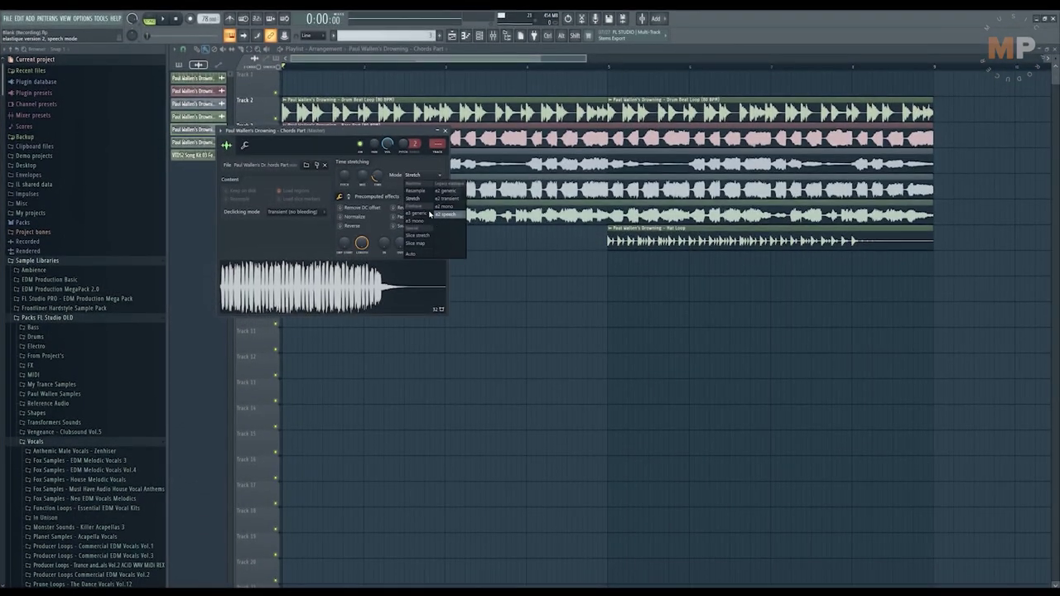
{"action": "left_click", "coordinate": [431, 193]}
Set the Bass Part clip's stretching mode to Auto, review the other modes, and close its settings.
{"action": "double_click", "coordinate": [503, 133]}
{"action": "left_click", "coordinate": [479, 232]}
{"action": "left_click", "coordinate": [485, 247]}
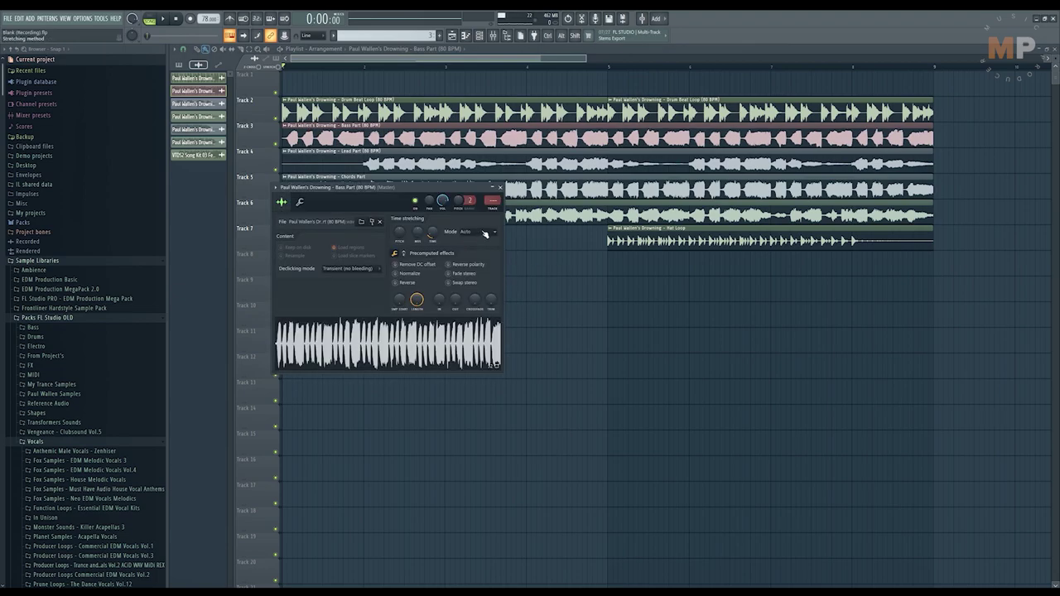
{"action": "left_click", "coordinate": [481, 232]}
{"action": "left_click", "coordinate": [472, 312]}
{"action": "left_click", "coordinate": [478, 233]}
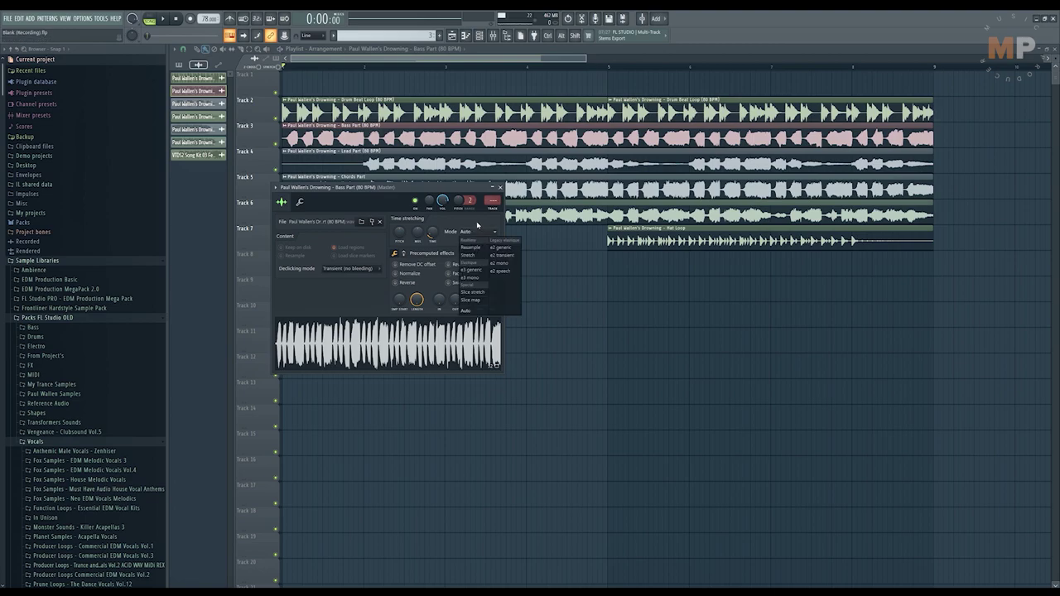
{"action": "left_click", "coordinate": [476, 223]}
{"action": "left_click", "coordinate": [500, 188]}
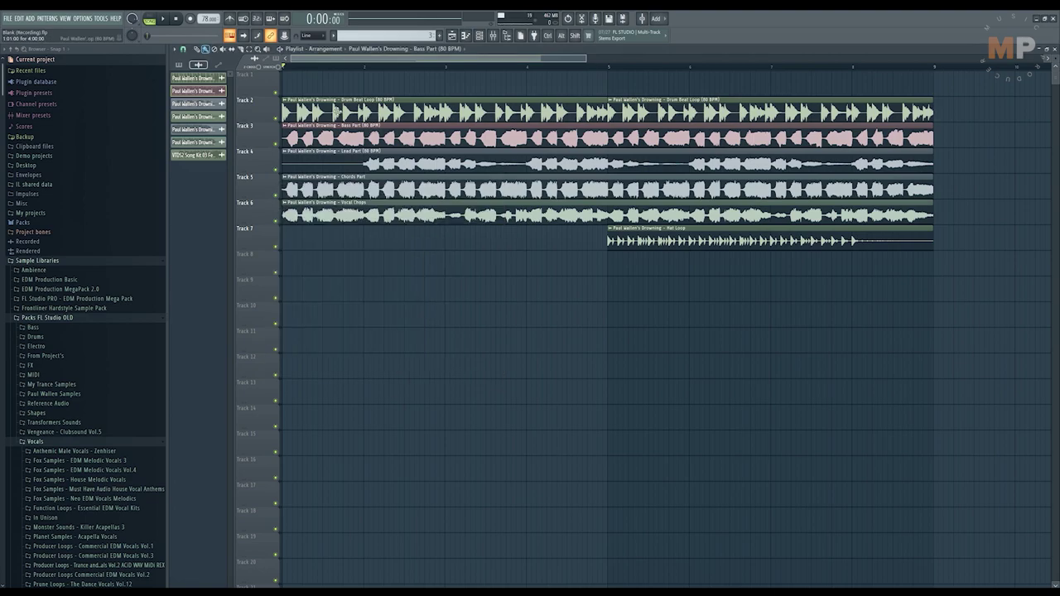
Switch all audio clips in the project to realtime stretching and accept the confirmation.
{"action": "left_click", "coordinate": [101, 18]}
{"action": "mouse_move", "coordinate": [110, 44]}
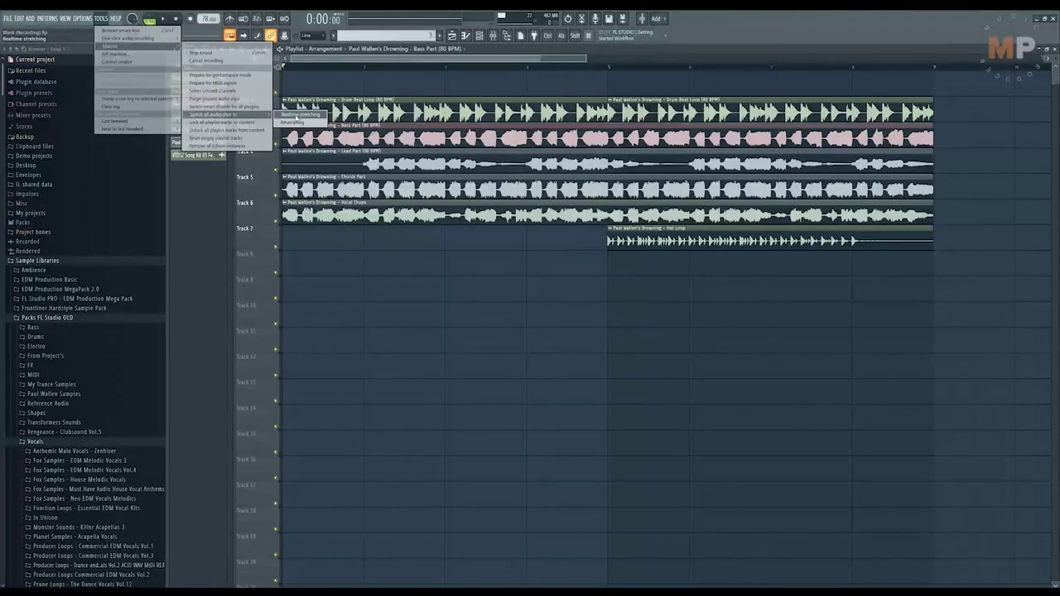
{"action": "left_click", "coordinate": [850, 335]}
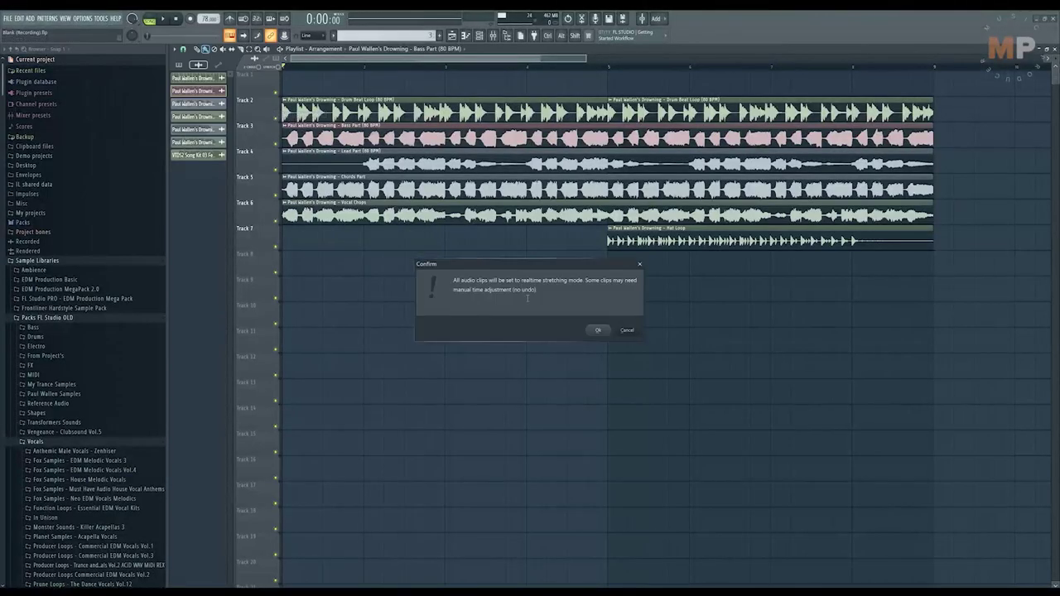
{"action": "left_click", "coordinate": [600, 331]}
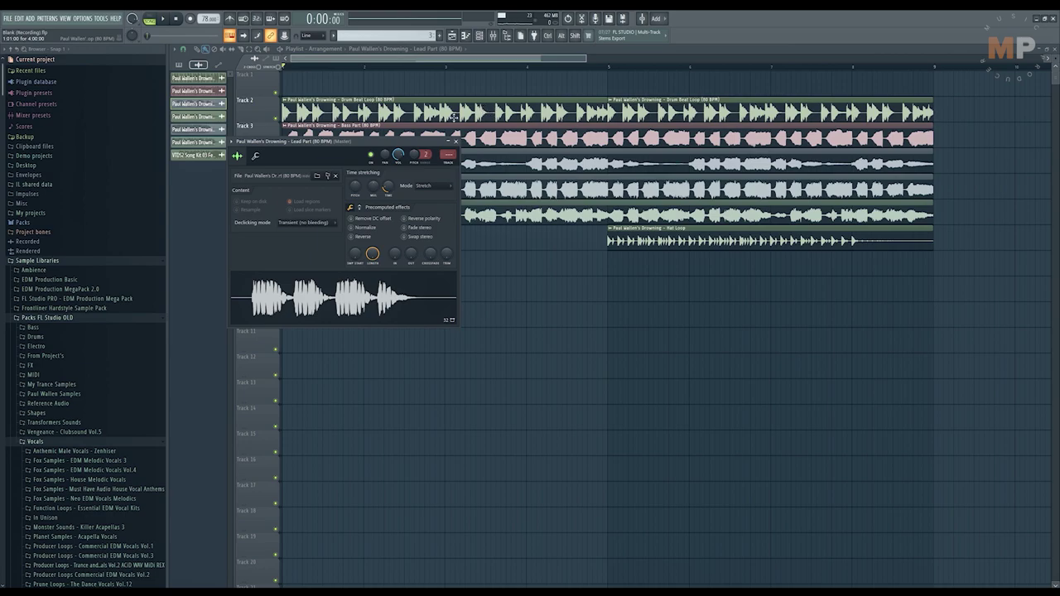
Play the arrangement while varying the project tempo, return it to 78 BPM, and stop playback.
{"action": "key", "text": "space"}
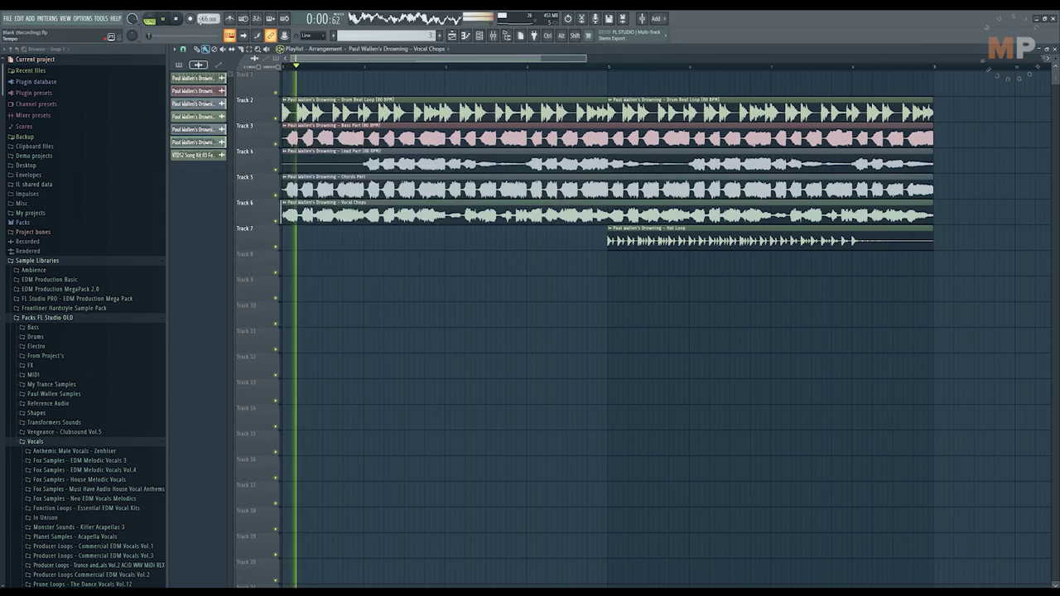
{"action": "left_click_drag", "start_coordinate": [202, 20], "coordinate": [201, 1]}
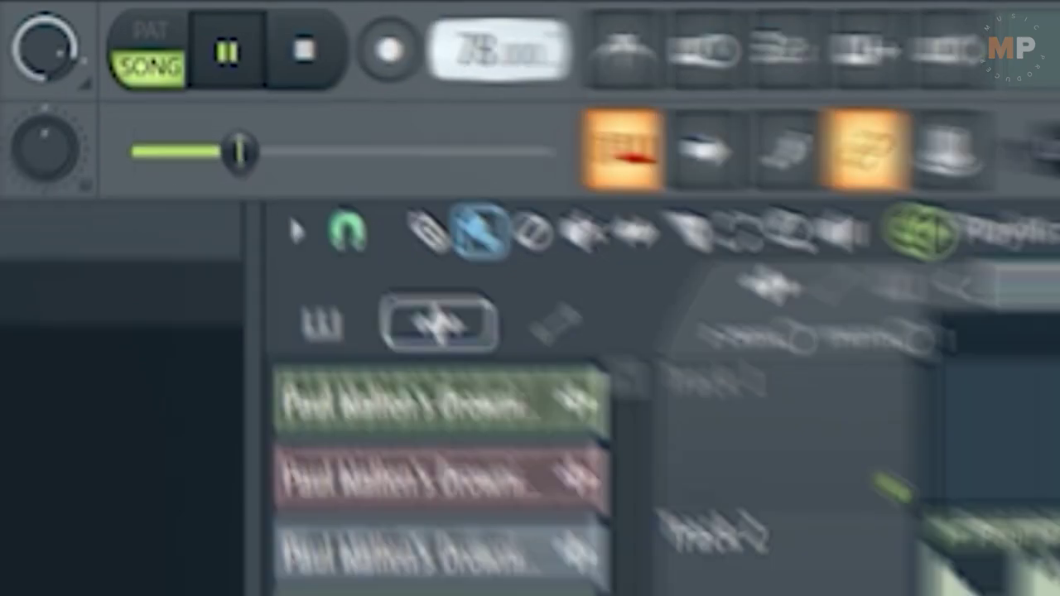
{"action": "key", "text": "space"}
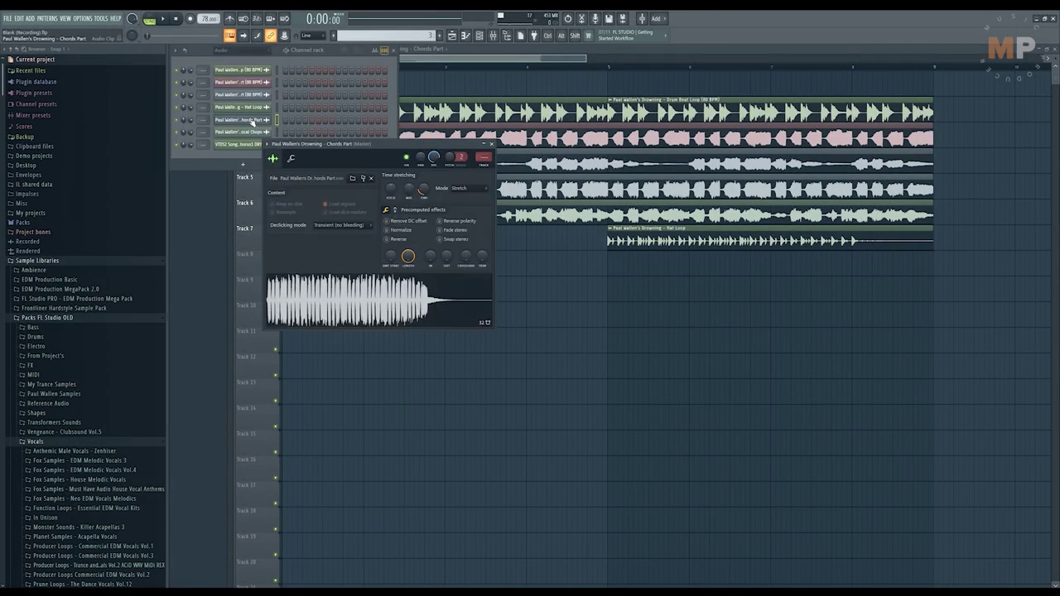
Delete the Chords Part channel and add the Chords Part sample from the Rendered folder to Track 5 again.
{"action": "right_click", "coordinate": [258, 119]}
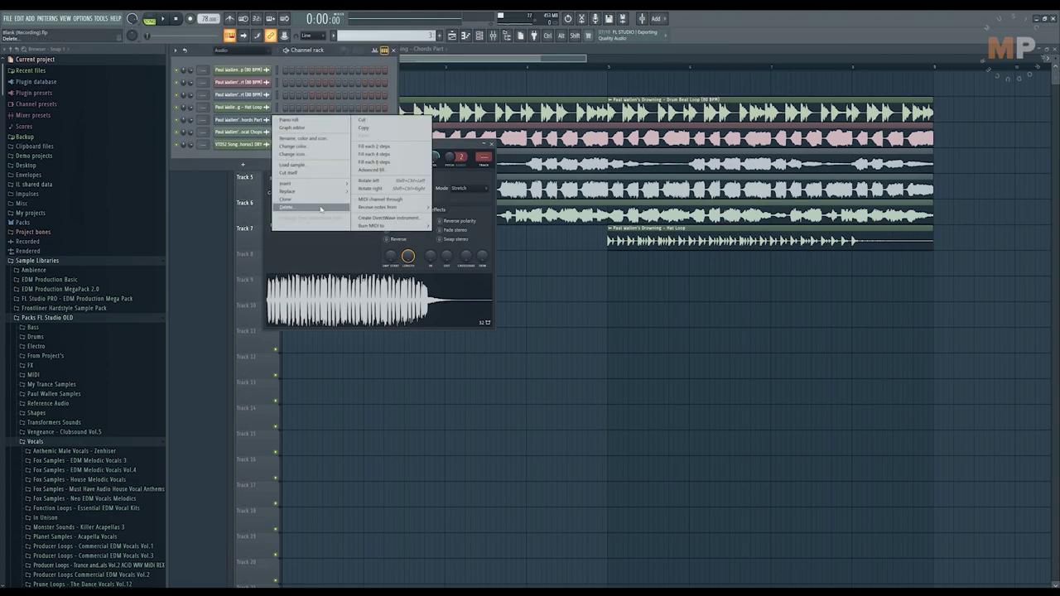
{"action": "left_click", "coordinate": [311, 208]}
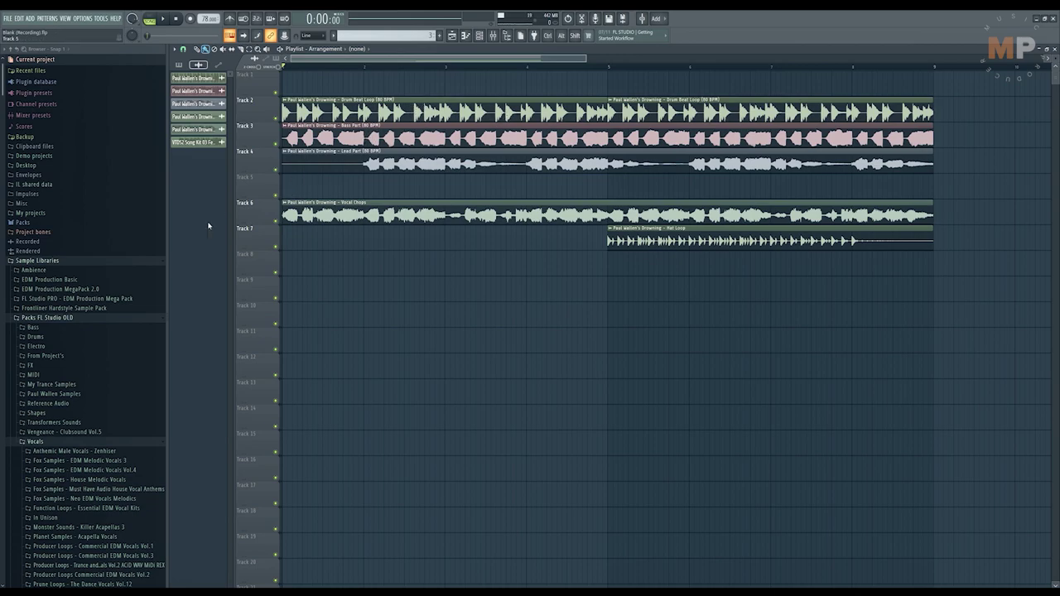
{"action": "double_click", "coordinate": [393, 212]}
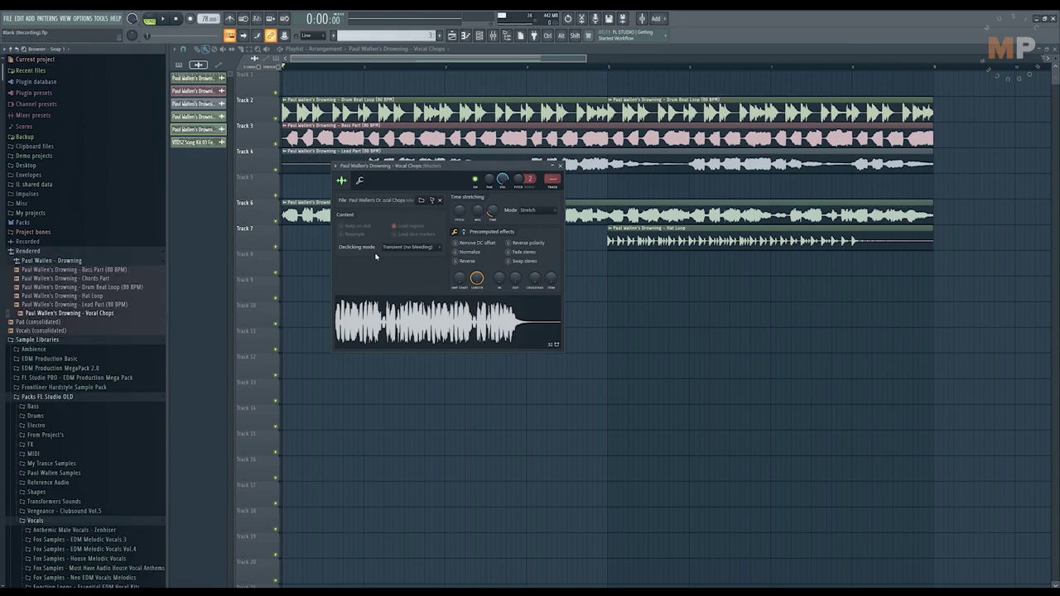
{"action": "key", "text": "Escape"}
{"action": "left_click_drag", "start_coordinate": [104, 281], "coordinate": [331, 189]}
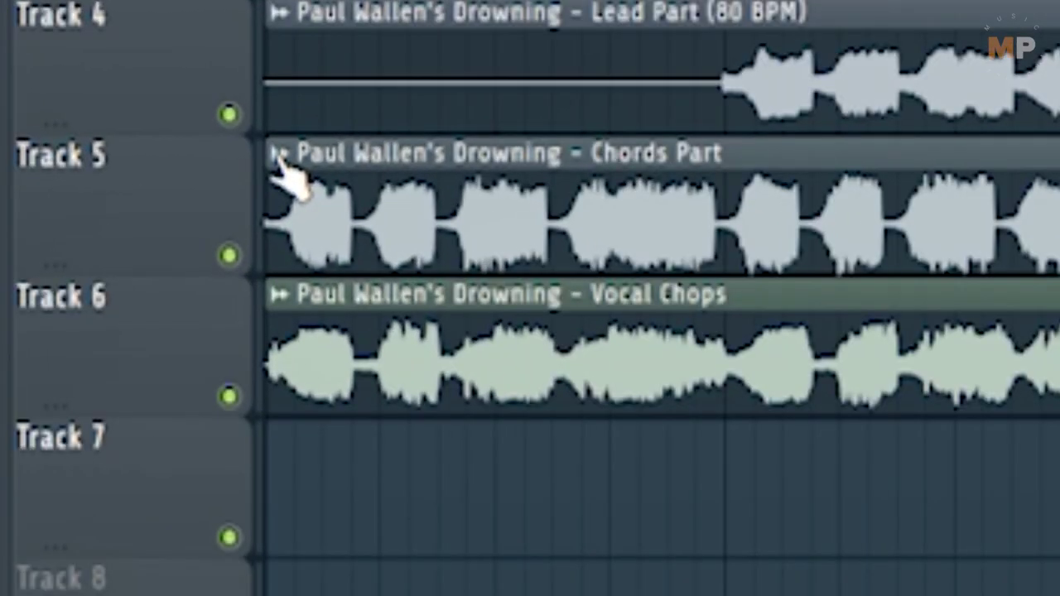
Detect the tempo of the Chords Part clip on Track 5 using a BPM range, and decline applying it to the project.
{"action": "left_click", "coordinate": [280, 157]}
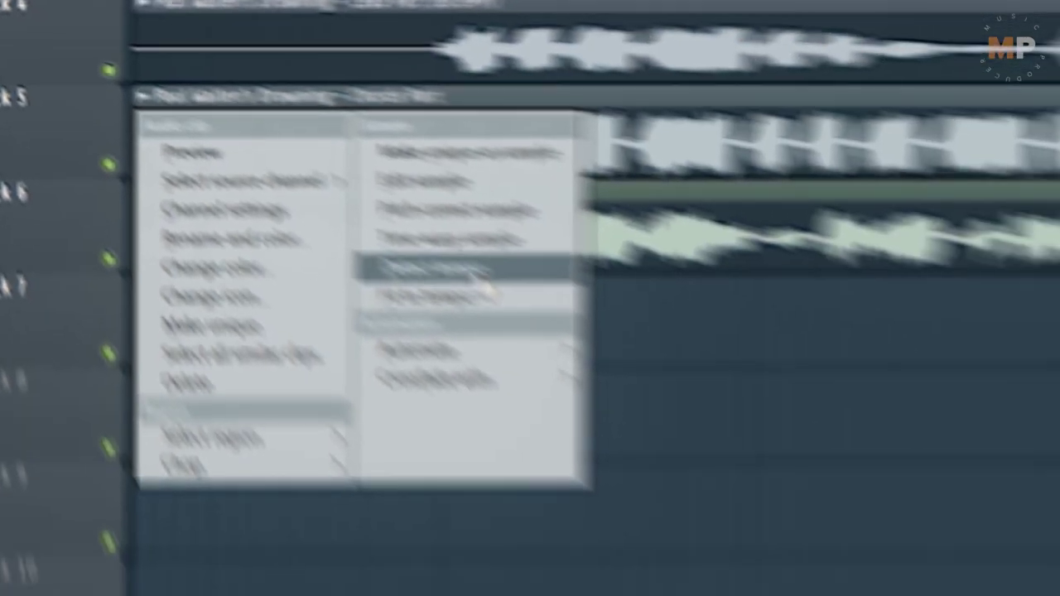
{"action": "left_click", "coordinate": [667, 464]}
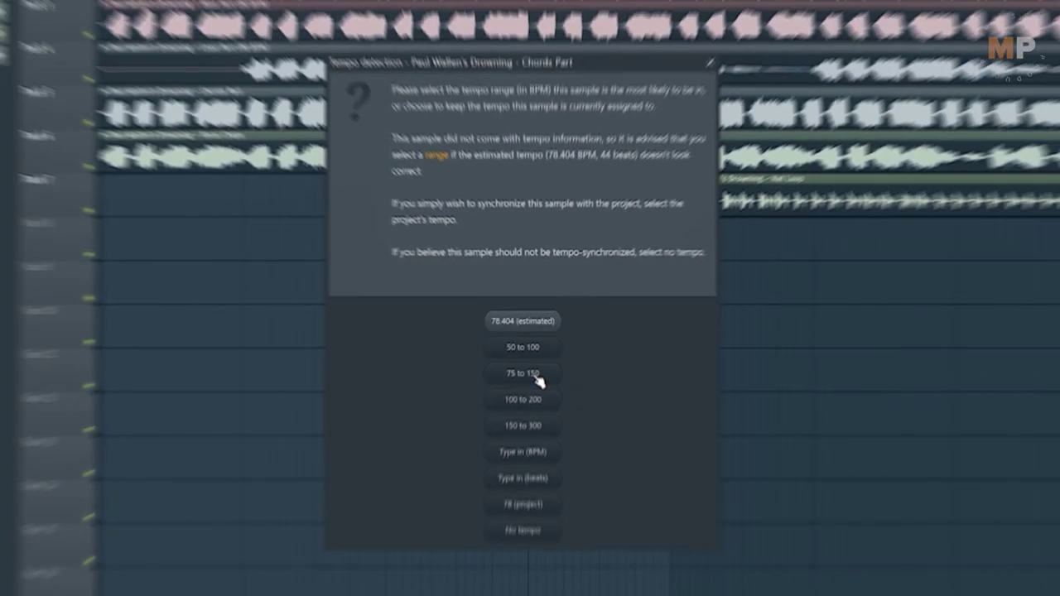
{"action": "left_click", "coordinate": [534, 400]}
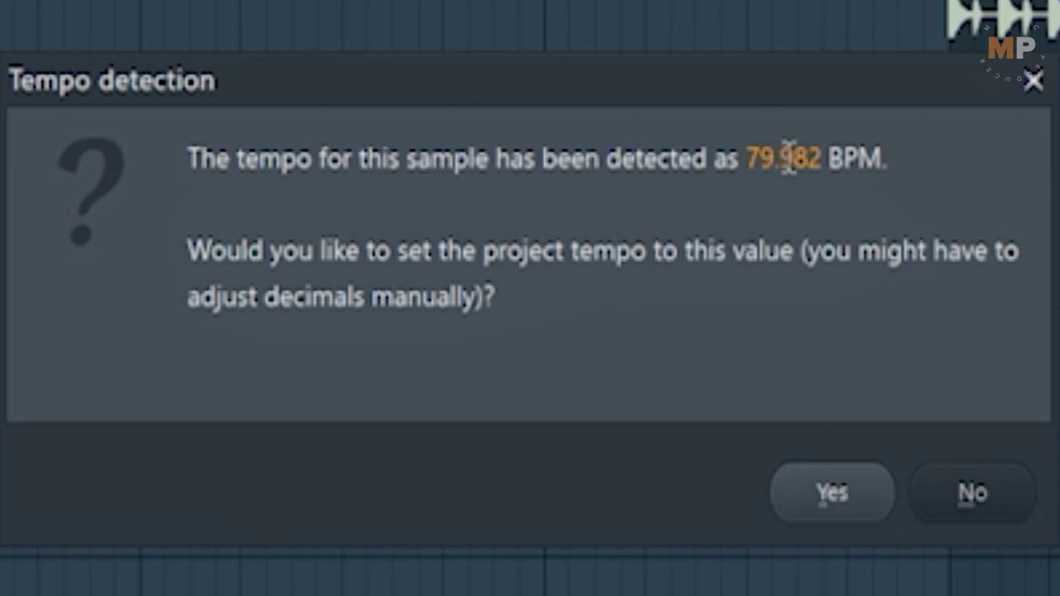
{"action": "double_click", "coordinate": [787, 161]}
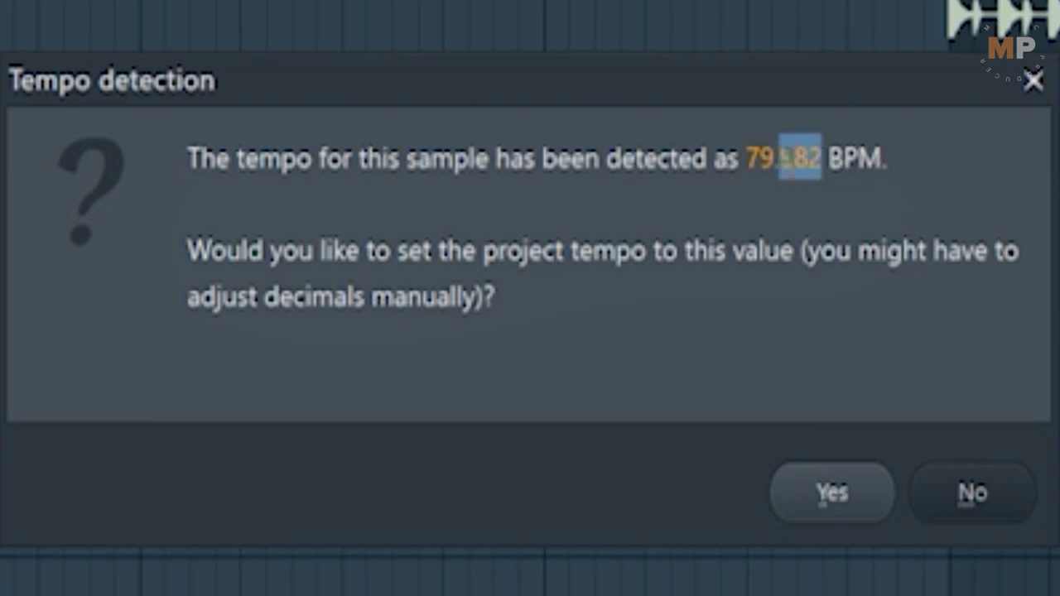
{"action": "left_click", "coordinate": [736, 154]}
{"action": "left_click_drag", "start_coordinate": [750, 147], "coordinate": [831, 158]}
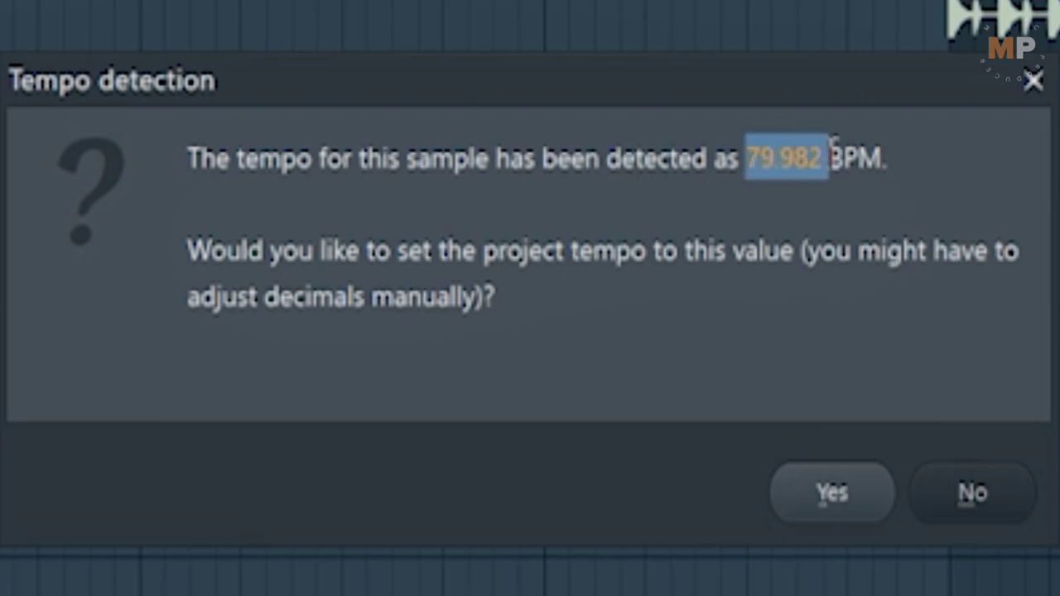
{"action": "left_click", "coordinate": [870, 156]}
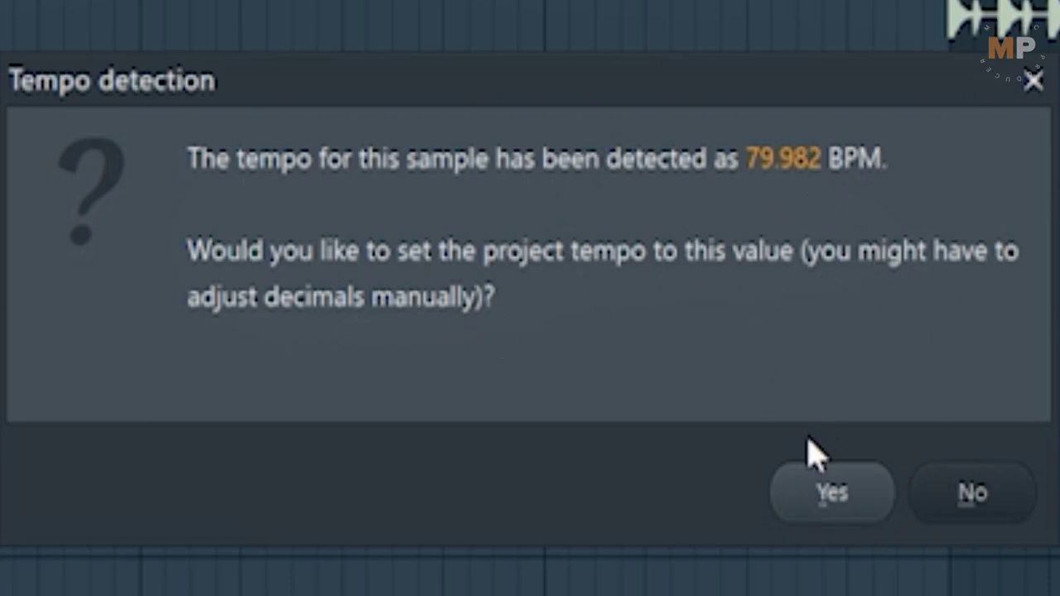
{"action": "double_click", "coordinate": [783, 158]}
{"action": "left_click", "coordinate": [922, 155]}
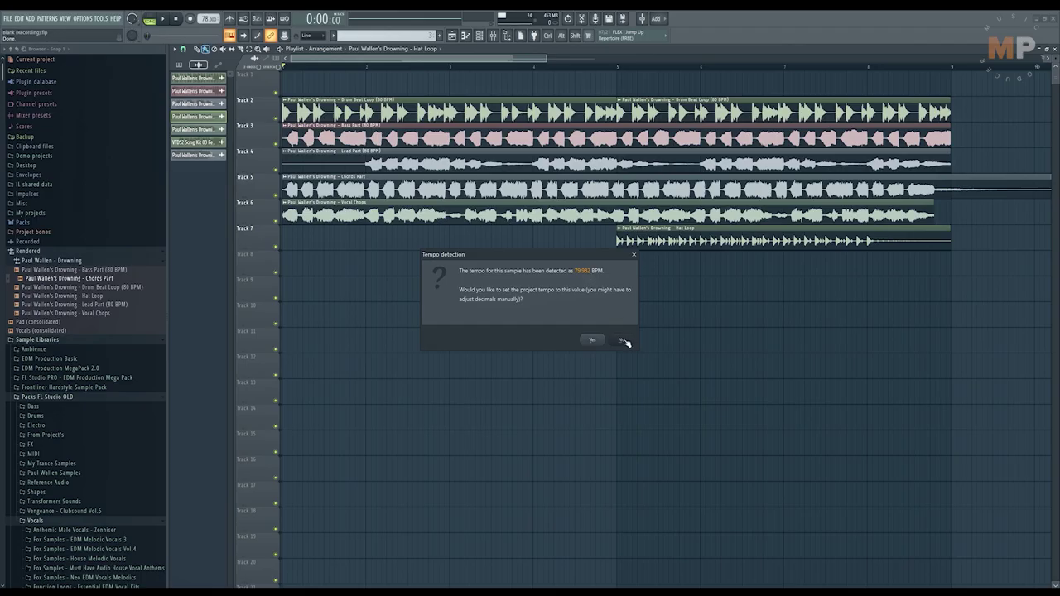
{"action": "left_click", "coordinate": [622, 341]}
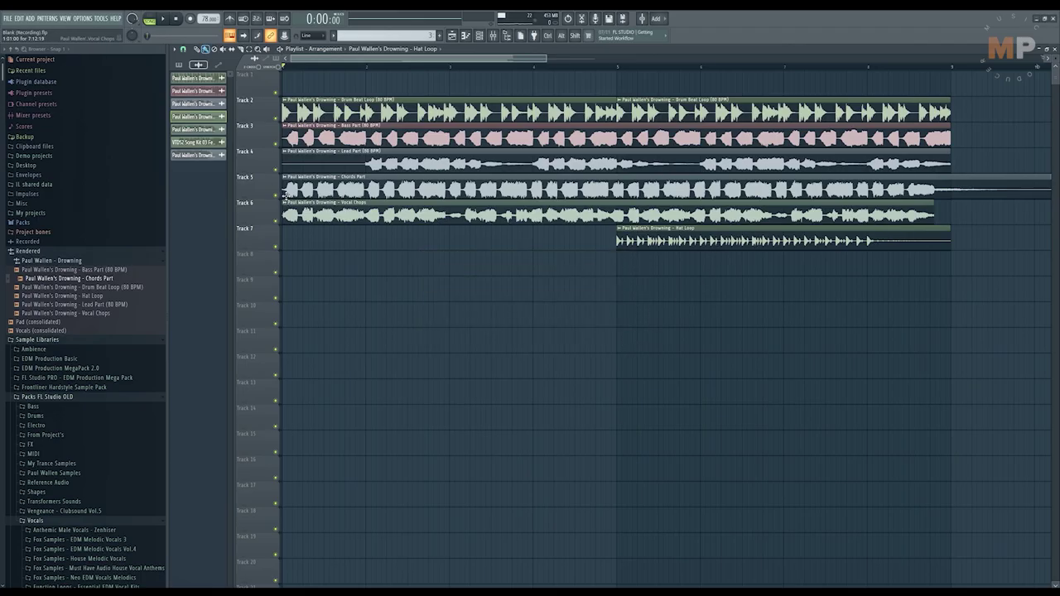
Detect the tempo of the Chords Part clip on Track 5 and enter its tempo as 80 BPM.
{"action": "left_click", "coordinate": [286, 178]}
{"action": "left_click", "coordinate": [372, 232]}
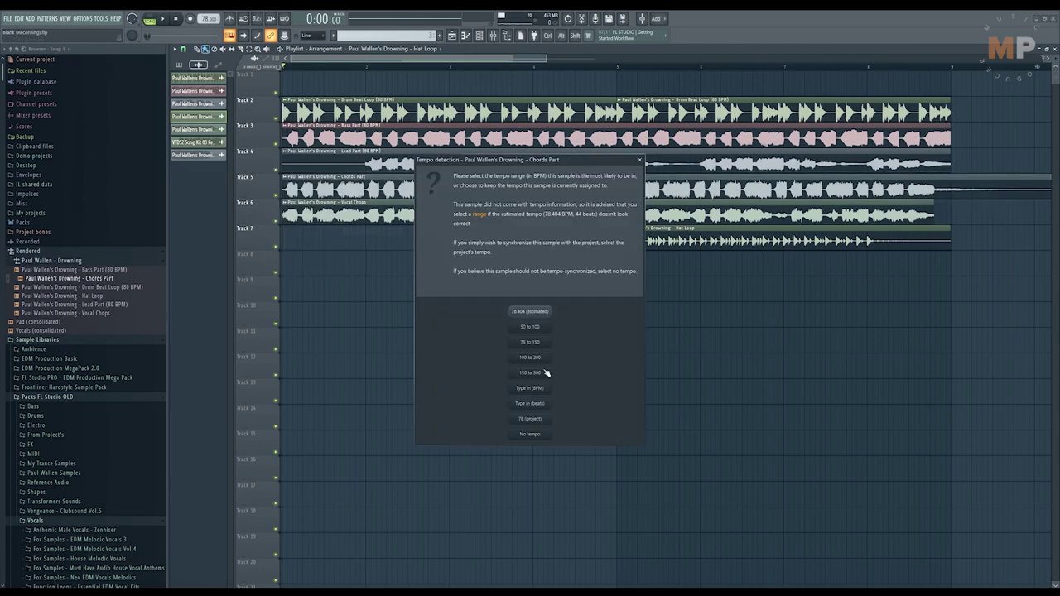
{"action": "left_click", "coordinate": [535, 391]}
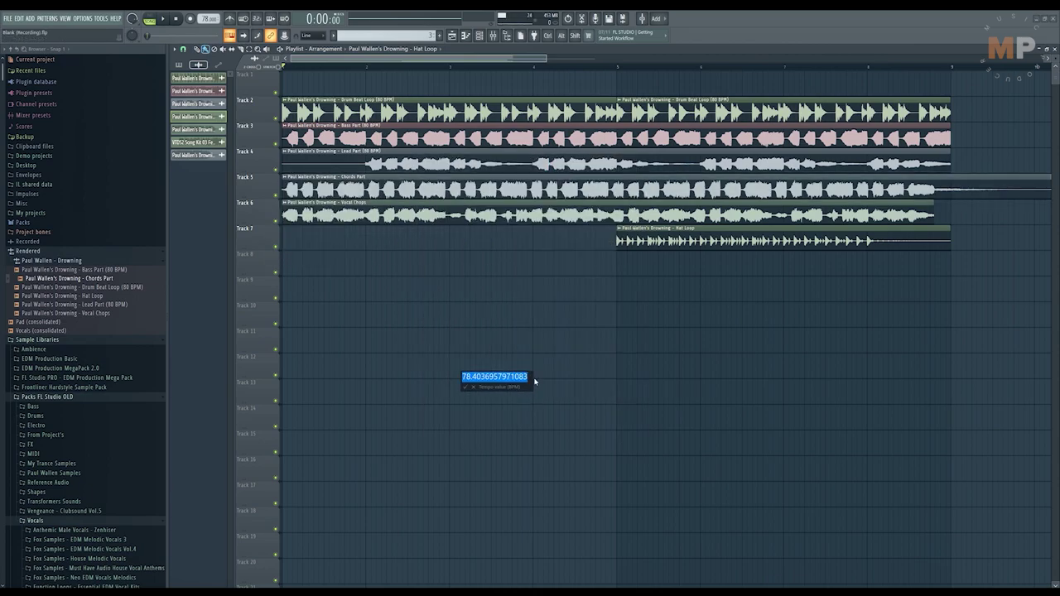
{"action": "type", "text": "80"}
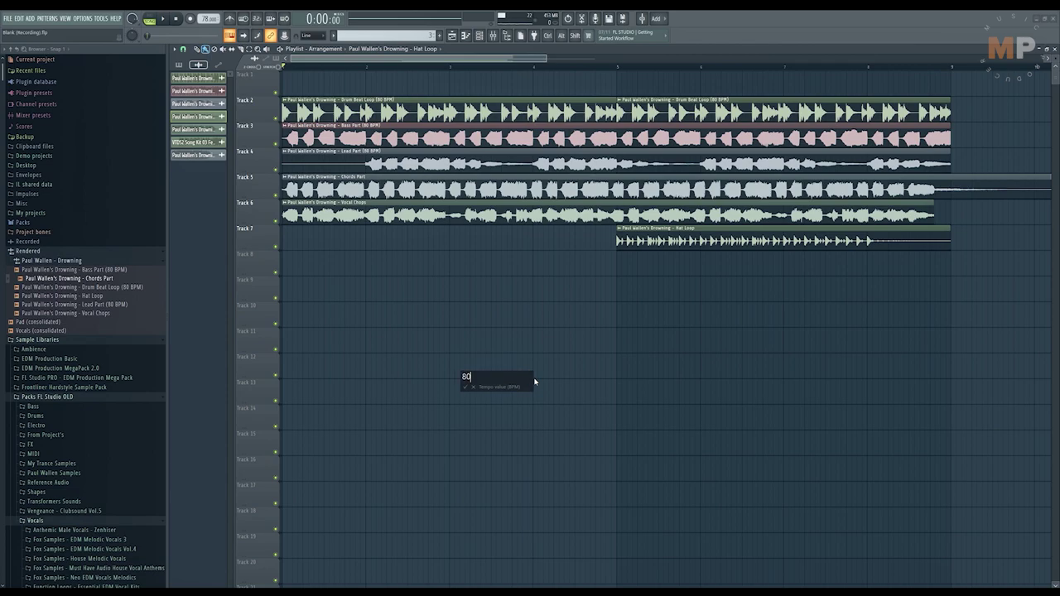
{"action": "key", "text": "Return"}
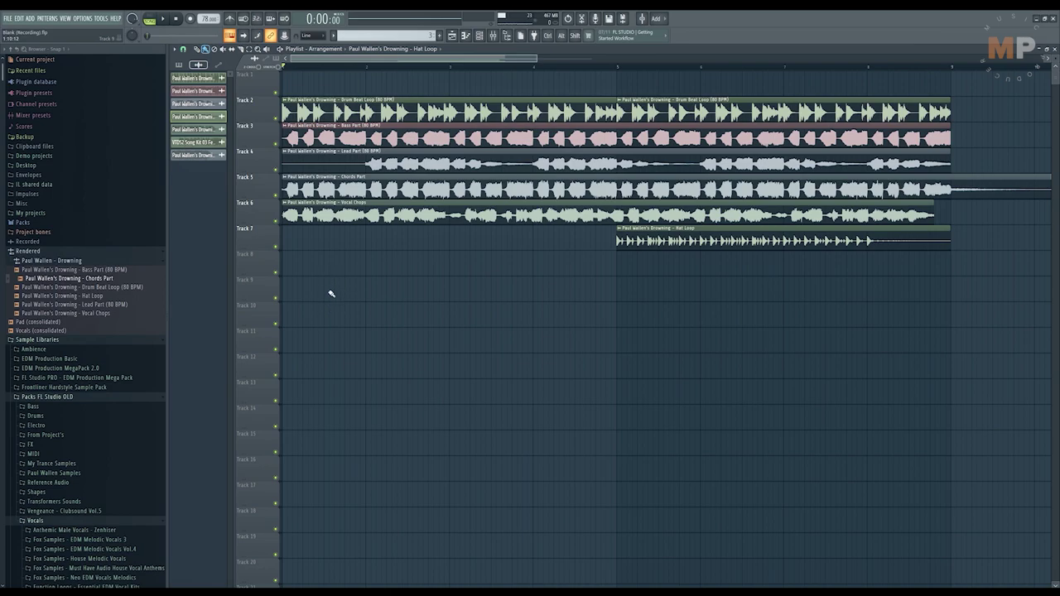
Collapse the Rendered browser folder, delete all clips from the playlist, and show the channel rack.
{"action": "left_click", "coordinate": [56, 253]}
{"action": "left_click", "coordinate": [56, 262]}
{"action": "left_click", "coordinate": [63, 261]}
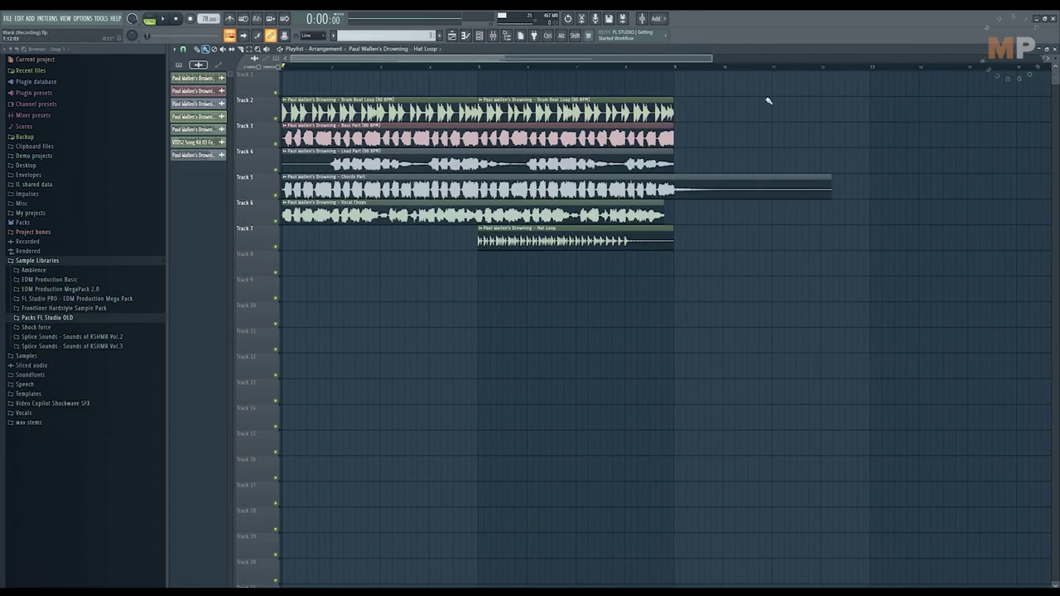
{"action": "left_click_drag", "start_coordinate": [964, 96], "coordinate": [5, 271]}
{"action": "key", "text": "Delete"}
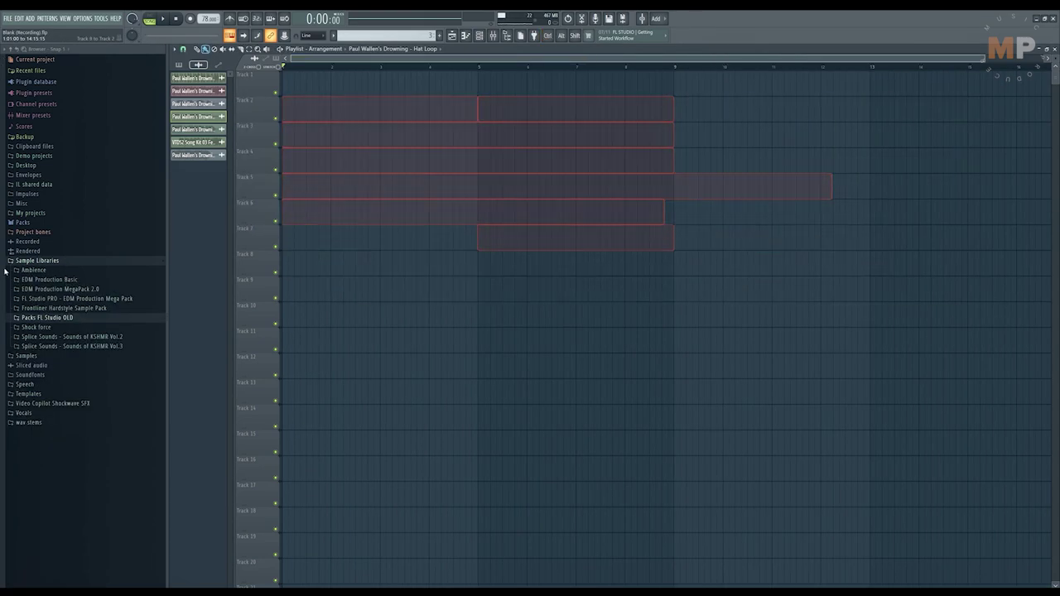
{"action": "left_click", "coordinate": [480, 36]}
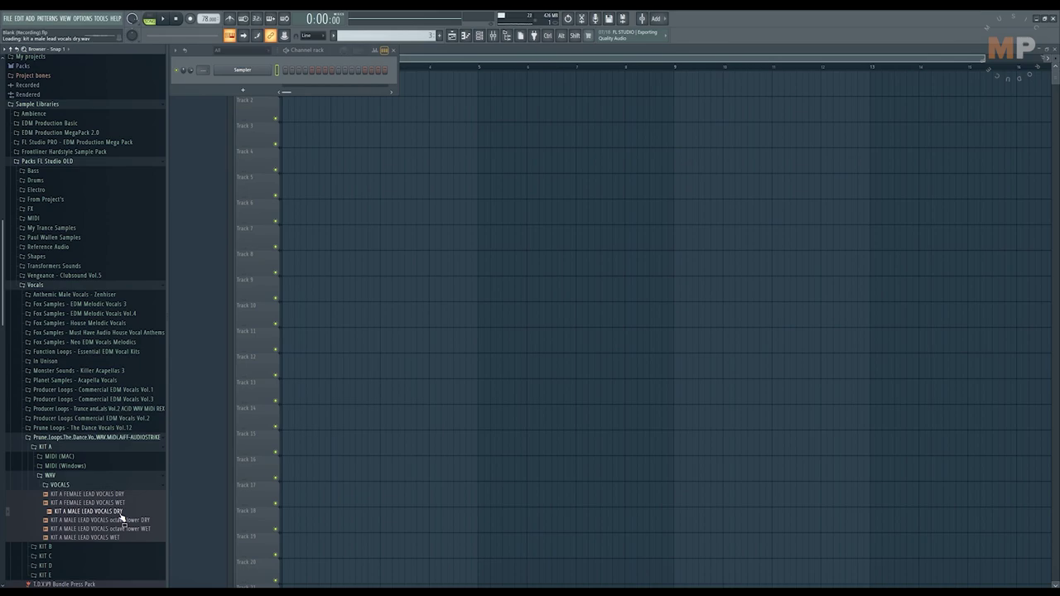
Add the KIT A MALE LEAD VOCALS DRY sample to the playlist and trim the silence before the first phrase.
{"action": "left_click_drag", "start_coordinate": [116, 512], "coordinate": [322, 154]}
{"action": "left_click_drag", "start_coordinate": [321, 154], "coordinate": [322, 154]}
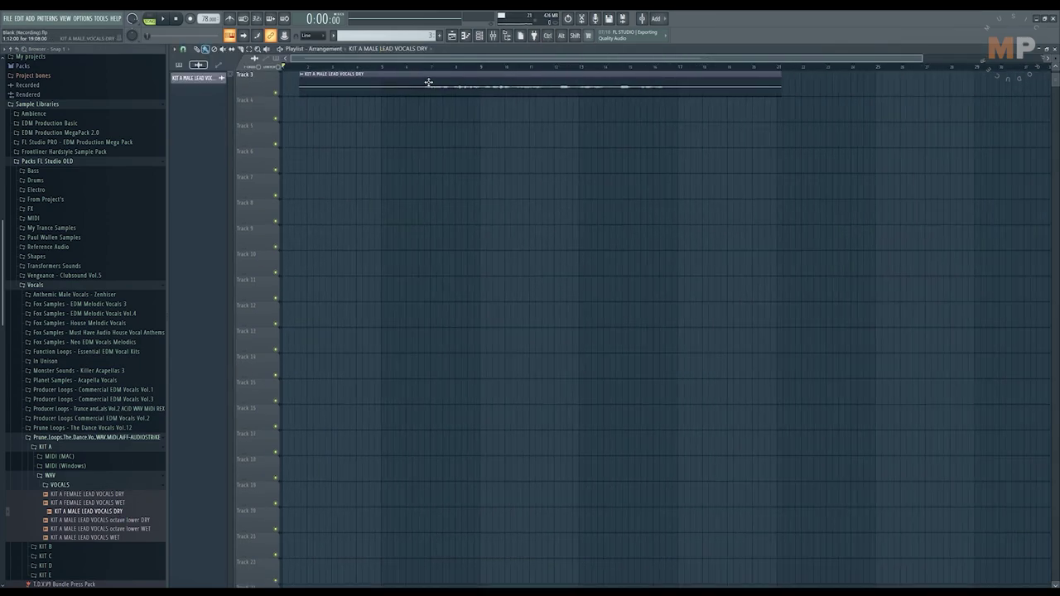
{"action": "key", "text": "space"}
{"action": "scroll", "coordinate": [338, 126], "scroll_direction": "up", "scroll_amount": 2}
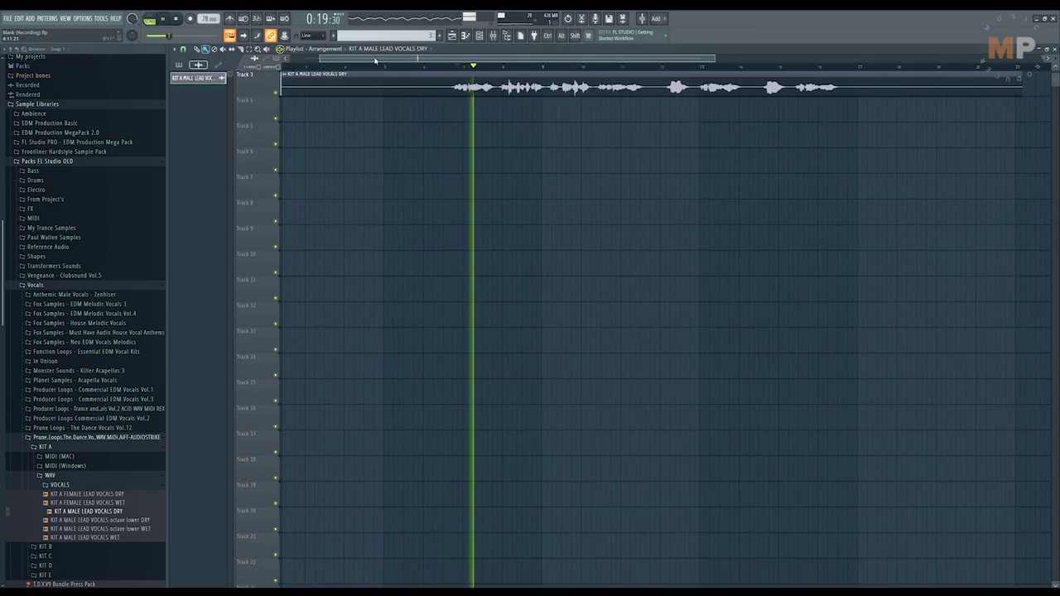
{"action": "scroll", "coordinate": [338, 125], "scroll_direction": "left", "scroll_amount": 2}
{"action": "left_click_drag", "start_coordinate": [310, 89], "coordinate": [507, 91]}
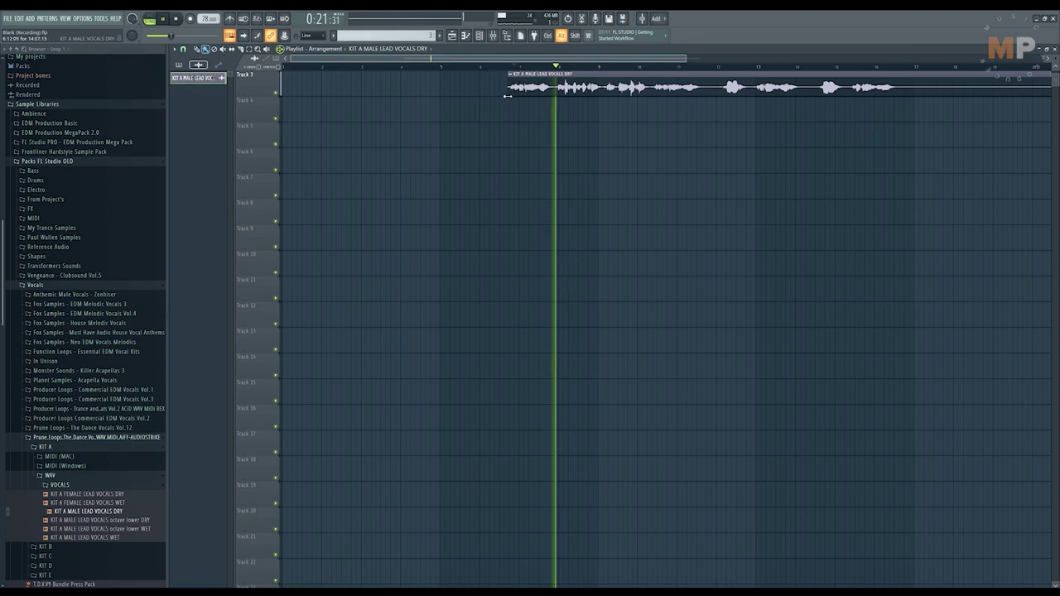
{"action": "key", "text": "space"}
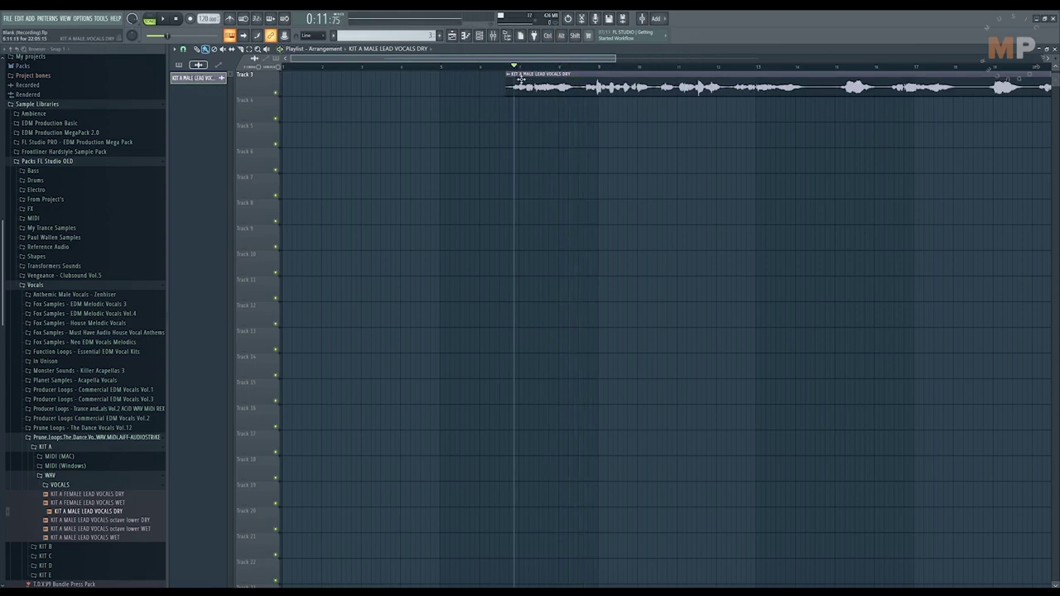
Move the trimmed vocal clip to the start of bar 1 and set the project tempo to 119 BPM.
{"action": "left_click_drag", "start_coordinate": [521, 78], "coordinate": [296, 79]}
{"action": "left_click_drag", "start_coordinate": [207, 19], "coordinate": [208, 13]}
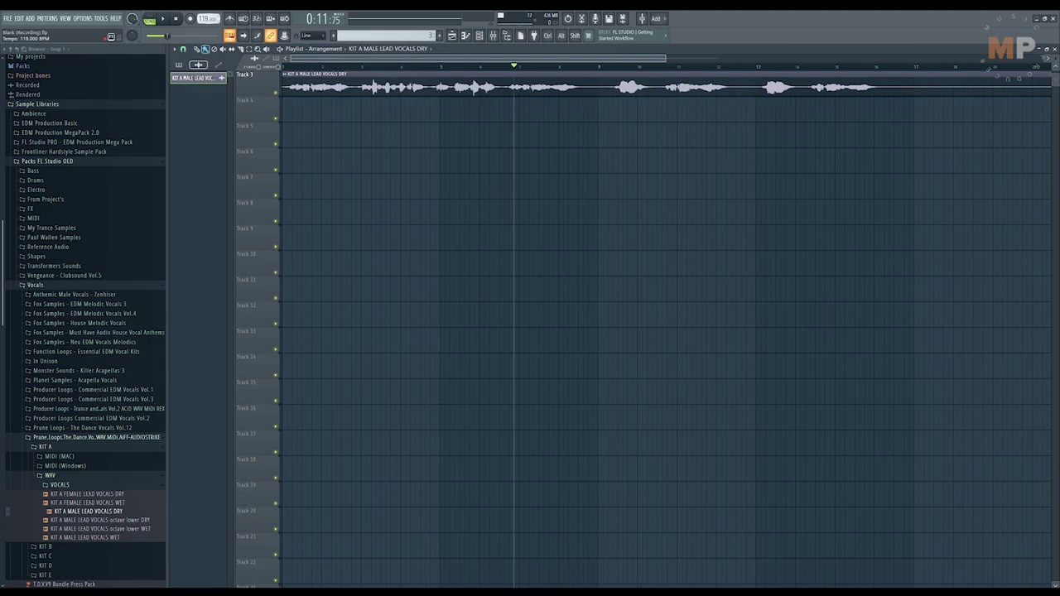
{"action": "scroll", "coordinate": [304, 109], "scroll_direction": "up", "scroll_amount": 3}
{"action": "scroll", "coordinate": [320, 119], "scroll_direction": "down", "scroll_amount": 2}
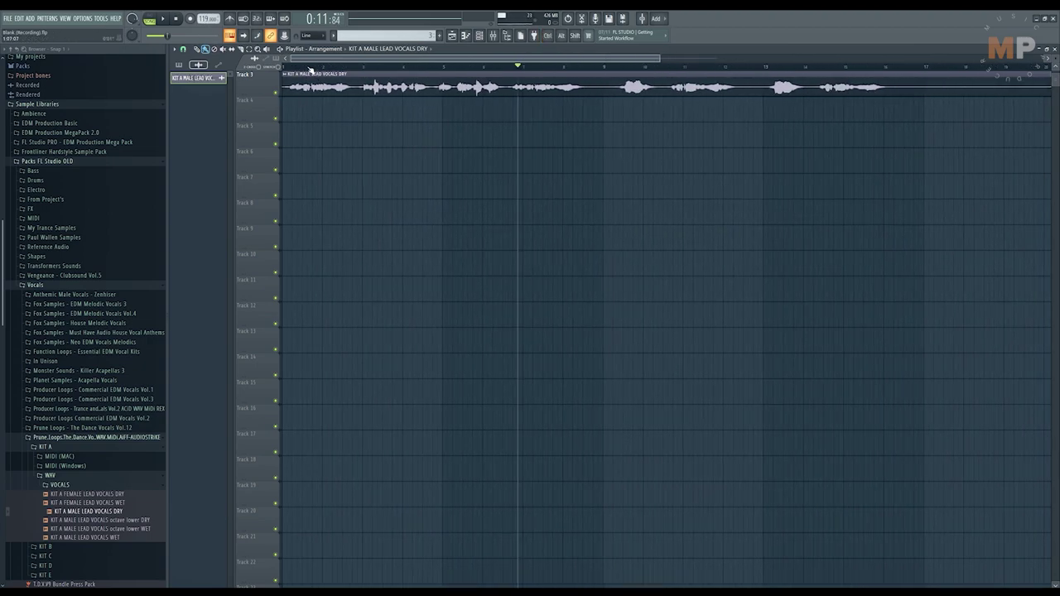
Play the vocal clip from the start of the playlist to hear its rhythm, and stop playback.
{"action": "left_click_drag", "start_coordinate": [293, 69], "coordinate": [241, 70]}
{"action": "key", "text": "space"}
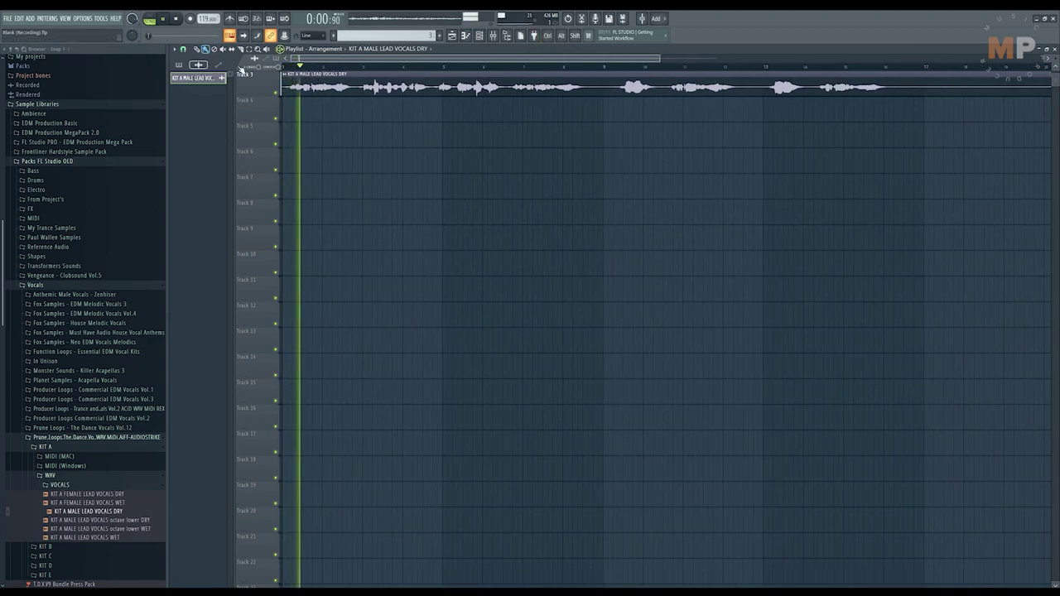
{"action": "key", "text": "space"}
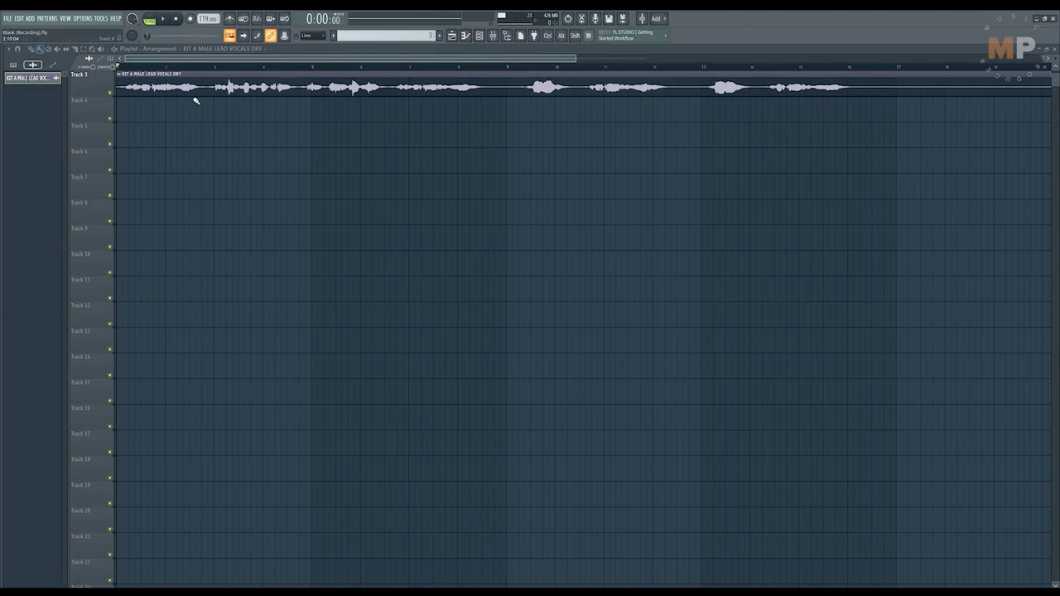
Solo the vocal's track, and open the Tempo tapper from the project tempo options and close it again.
{"action": "right_click", "coordinate": [109, 93]}
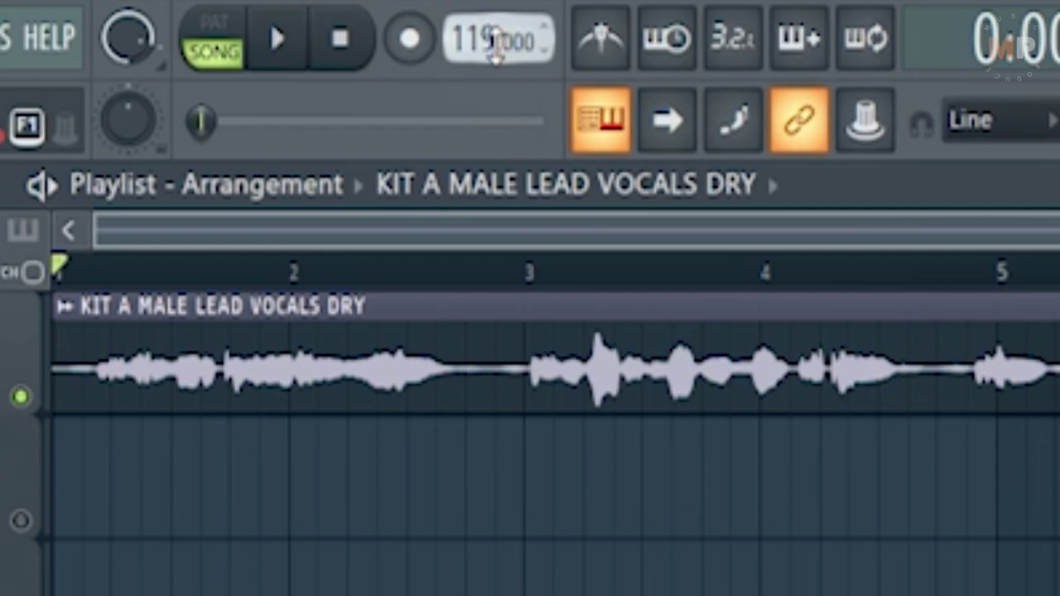
{"action": "right_click", "coordinate": [495, 41]}
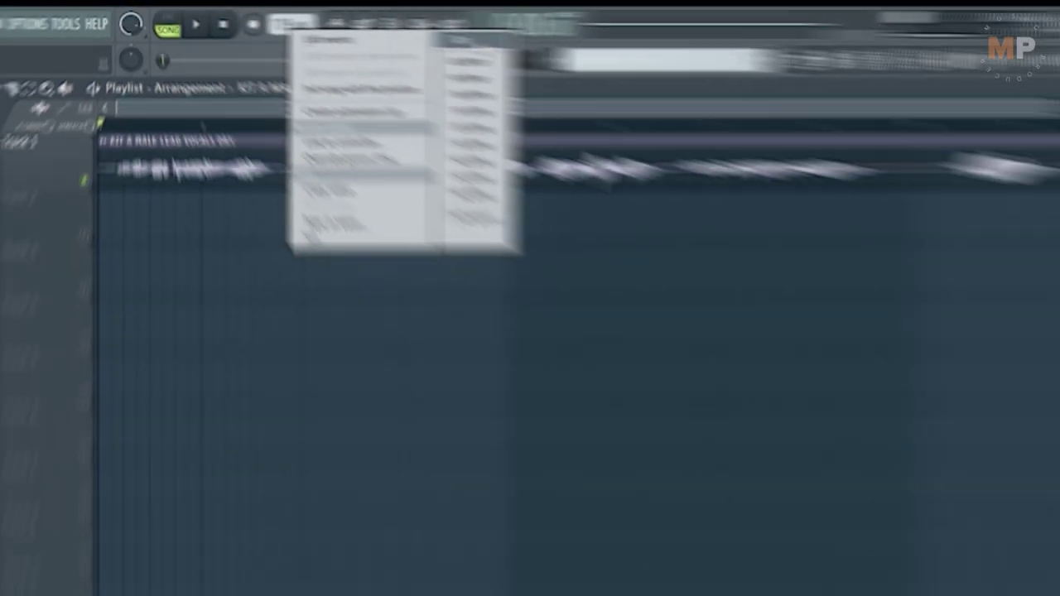
{"action": "left_click", "coordinate": [936, 91]}
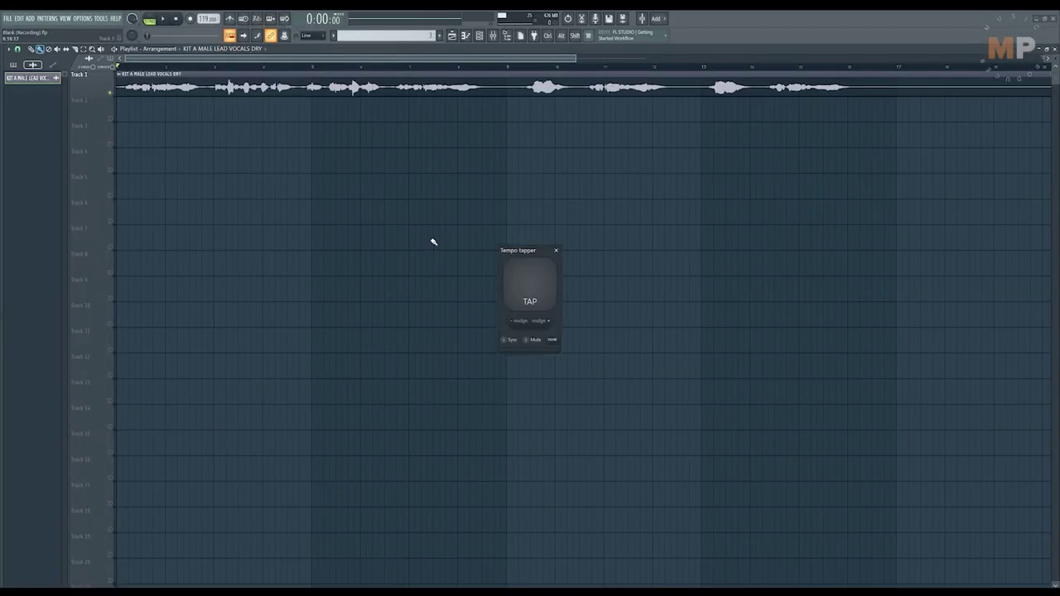
{"action": "left_click", "coordinate": [556, 251]}
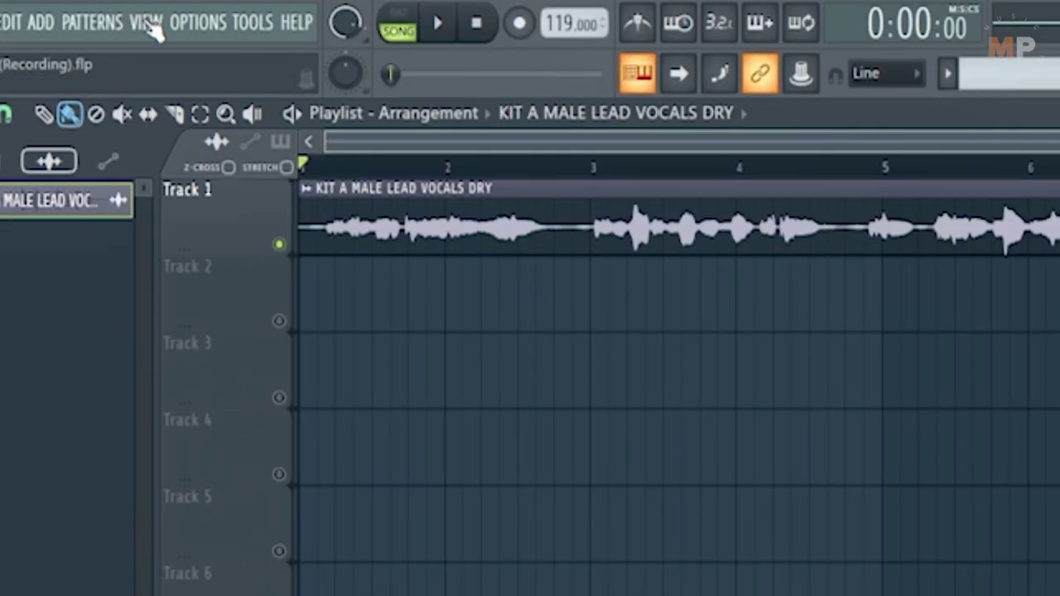
Add the View tempo tapper control to the main toolbar beside the shop icon and finish toolbar editing.
{"action": "left_click", "coordinate": [65, 19]}
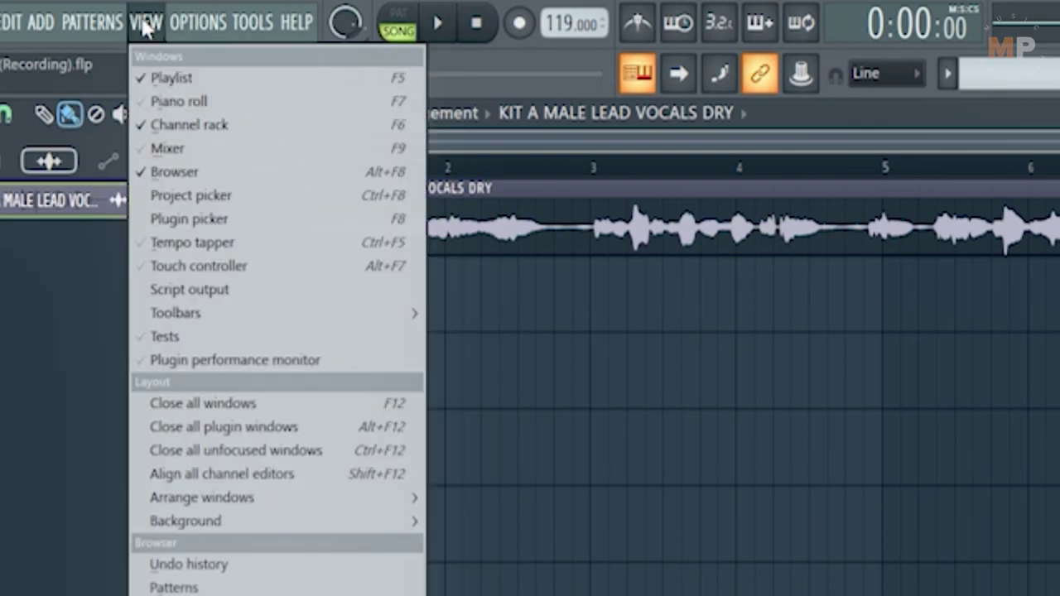
{"action": "mouse_move", "coordinate": [343, 317]}
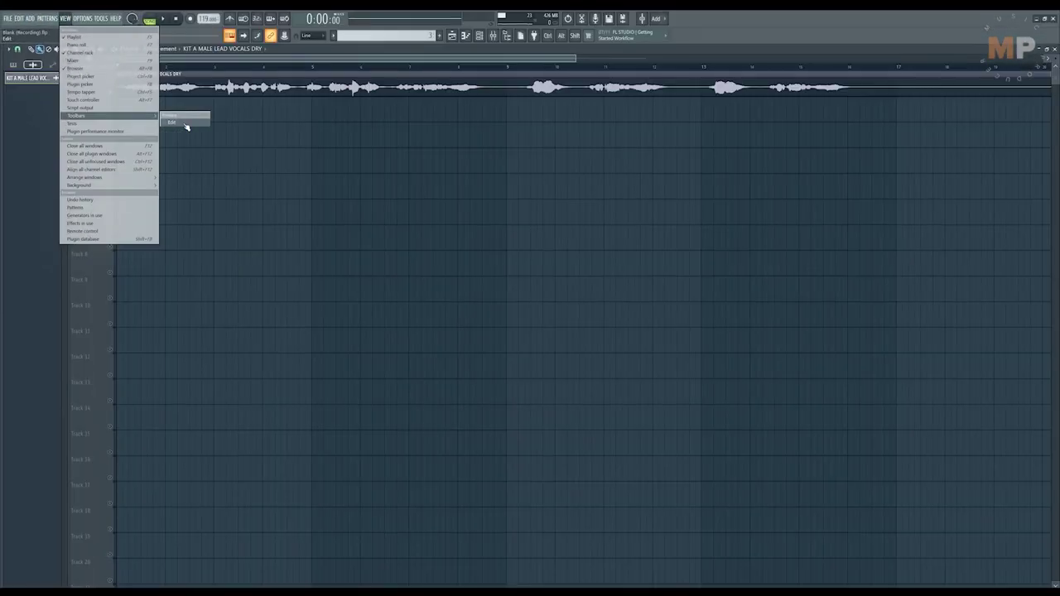
{"action": "left_click", "coordinate": [182, 123]}
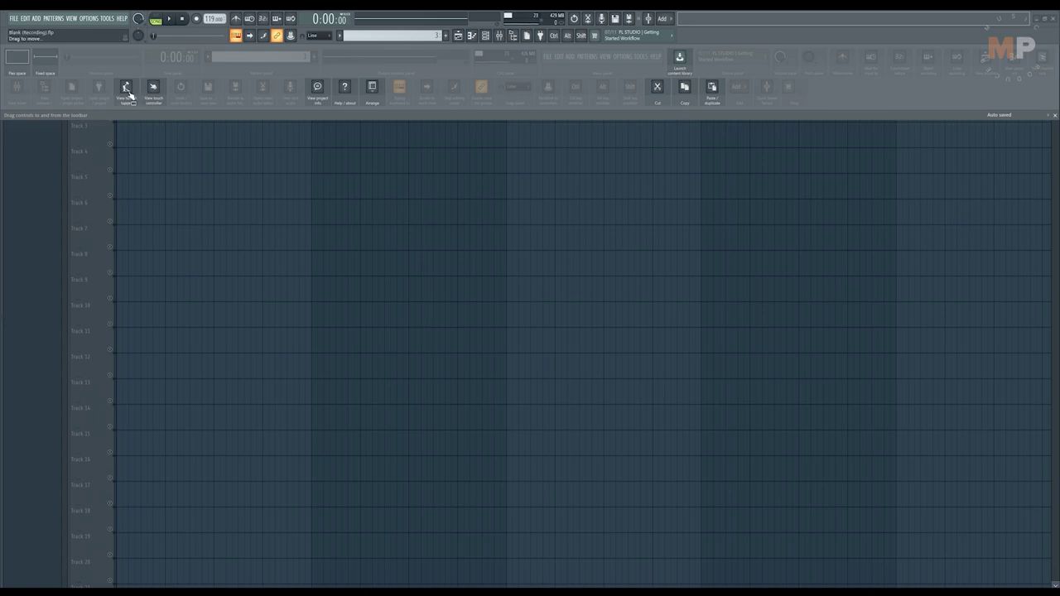
{"action": "left_click_drag", "start_coordinate": [133, 96], "coordinate": [610, 37]}
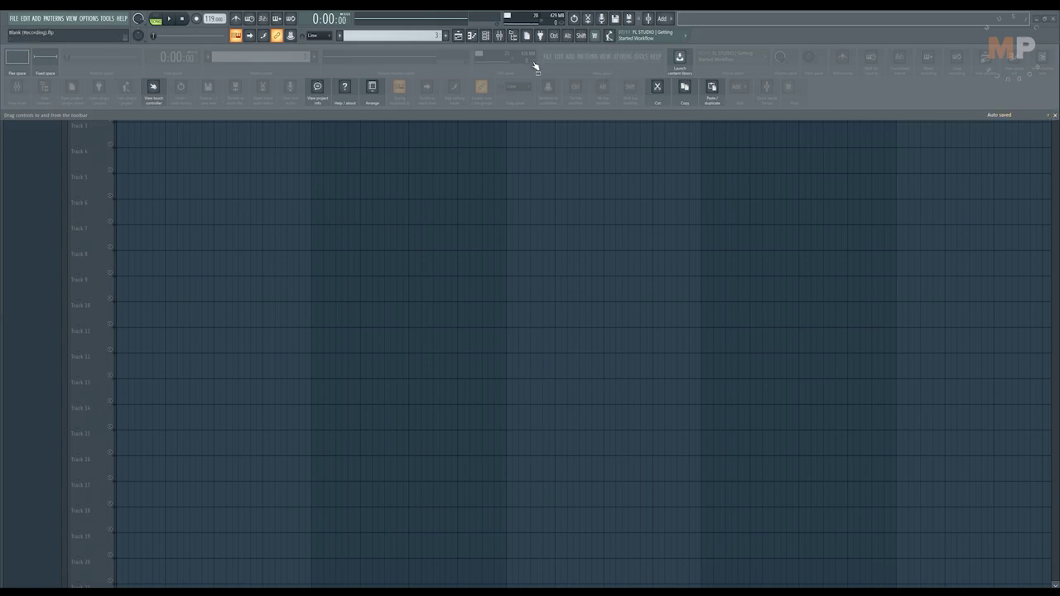
{"action": "left_click", "coordinate": [1055, 115]}
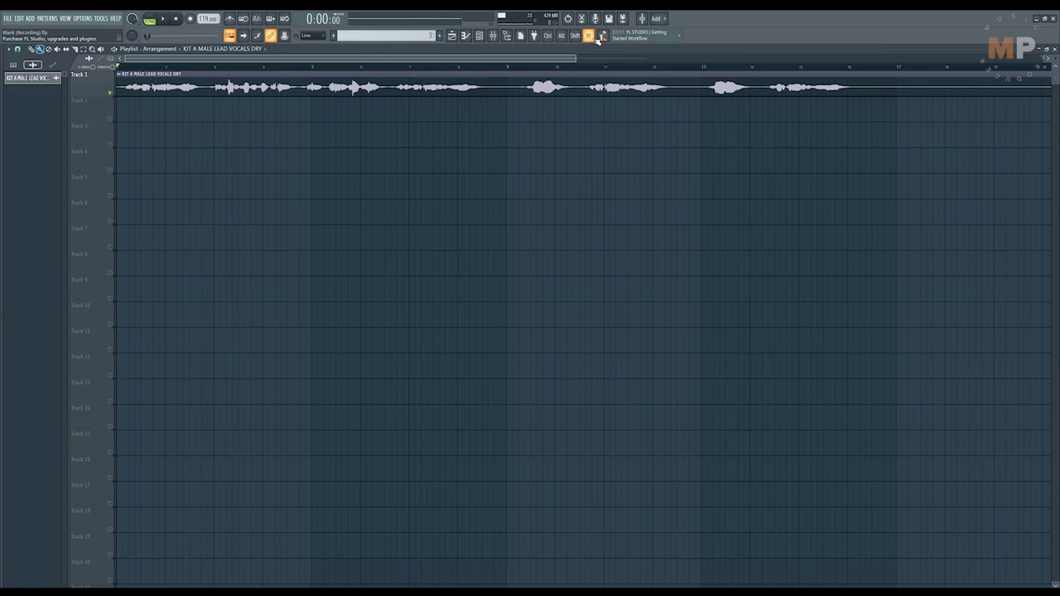
Open the Tempo tapper, try tapping a tempo of 92 BPM, and return the project tempo to 119 BPM.
{"action": "left_click", "coordinate": [587, 39]}
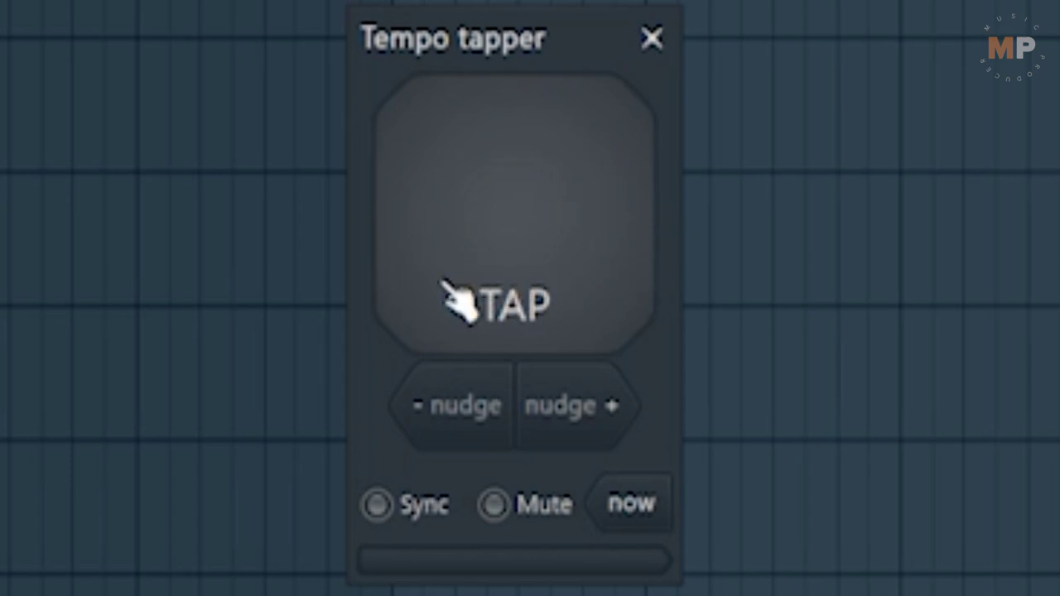
{"action": "left_click", "coordinate": [521, 239]}
{"action": "left_click", "coordinate": [523, 238]}
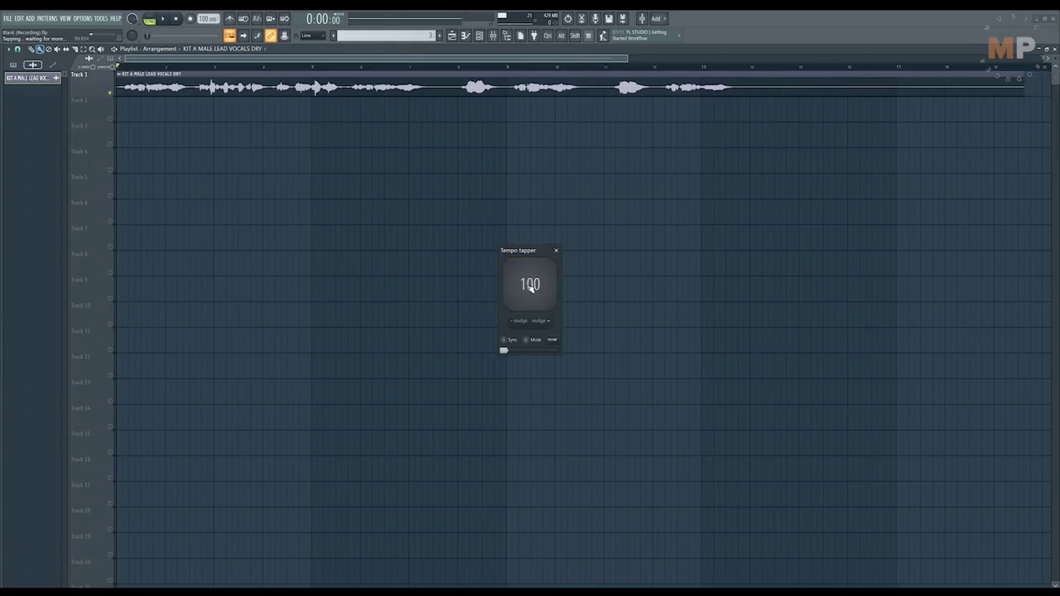
{"action": "left_click", "coordinate": [531, 286]}
{"action": "left_click", "coordinate": [531, 287]}
{"action": "left_click", "coordinate": [531, 287]}
{"action": "left_click", "coordinate": [531, 287]}
{"action": "left_click", "coordinate": [531, 287]}
{"action": "left_click", "coordinate": [532, 287]}
{"action": "left_click", "coordinate": [533, 287]}
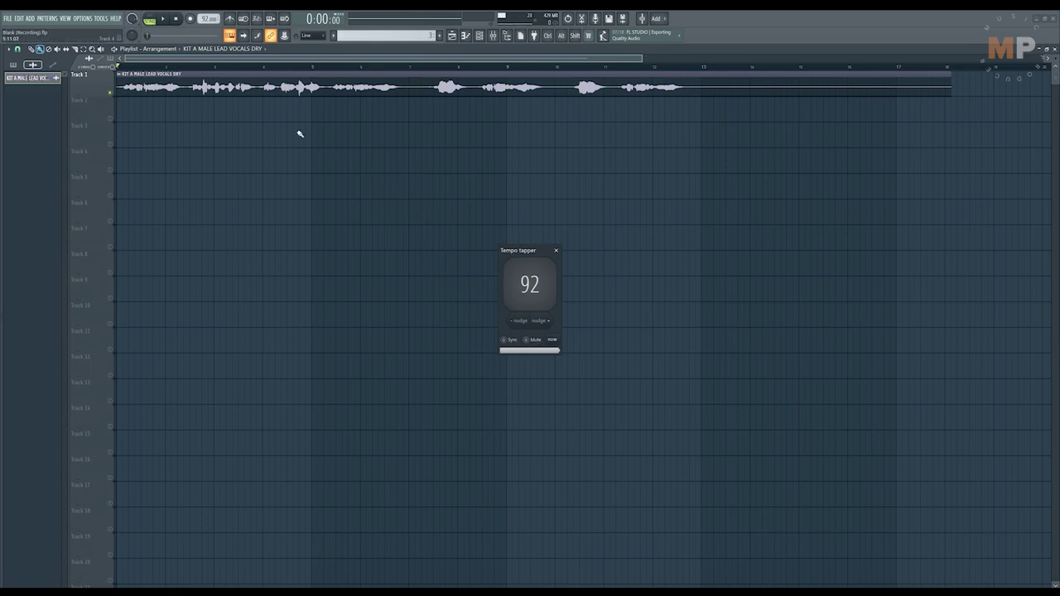
{"action": "left_click_drag", "start_coordinate": [206, 18], "coordinate": [206, 3]}
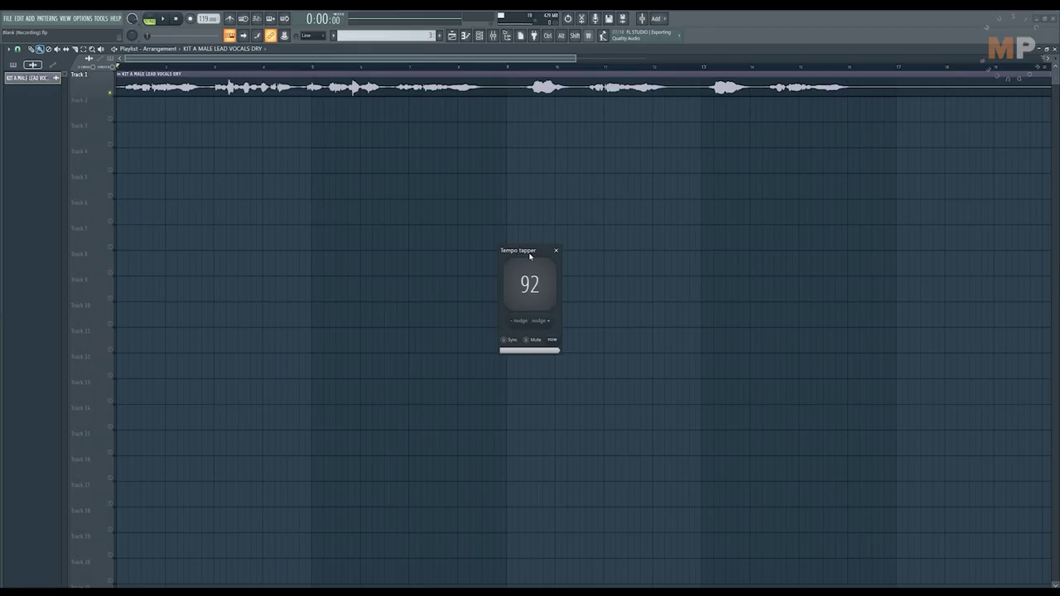
Tap along with the vocal during playback to set the project tempo to 130 BPM, and close the Tempo tapper.
{"action": "left_click", "coordinate": [534, 284]}
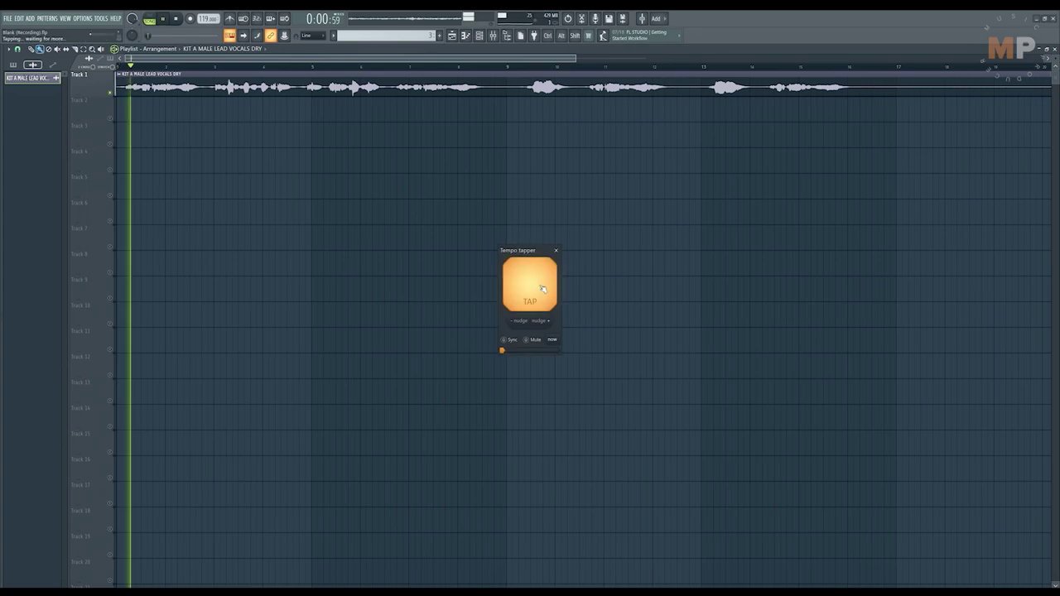
{"action": "left_click", "coordinate": [534, 284]}
{"action": "left_click", "coordinate": [535, 284]}
{"action": "left_click", "coordinate": [539, 285]}
{"action": "left_click", "coordinate": [544, 288]}
{"action": "left_click", "coordinate": [544, 287]}
{"action": "left_click", "coordinate": [542, 287]}
{"action": "left_click", "coordinate": [543, 287]}
{"action": "left_click", "coordinate": [542, 286]}
{"action": "left_click", "coordinate": [543, 287]}
{"action": "left_click", "coordinate": [543, 287]}
{"action": "left_click", "coordinate": [542, 286]}
{"action": "left_click", "coordinate": [542, 287]}
{"action": "left_click", "coordinate": [543, 287]}
{"action": "left_click", "coordinate": [543, 287]}
{"action": "left_click", "coordinate": [542, 286]}
{"action": "left_click", "coordinate": [542, 286]}
{"action": "left_click", "coordinate": [543, 287]}
{"action": "left_click", "coordinate": [543, 287]}
{"action": "left_click", "coordinate": [542, 287]}
{"action": "left_click", "coordinate": [542, 287]}
{"action": "left_click", "coordinate": [542, 287]}
{"action": "left_click", "coordinate": [542, 287]}
{"action": "left_click", "coordinate": [543, 286]}
{"action": "left_click", "coordinate": [543, 287]}
{"action": "left_click", "coordinate": [543, 287]}
{"action": "left_click", "coordinate": [542, 286]}
{"action": "left_click", "coordinate": [543, 286]}
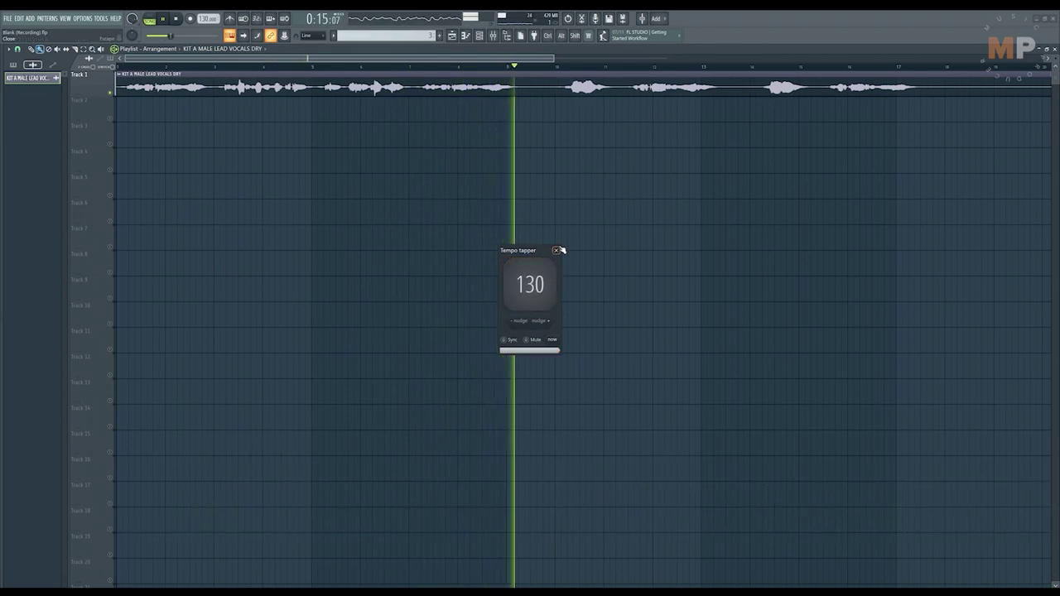
{"action": "left_click", "coordinate": [556, 250]}
{"action": "key", "text": "space"}
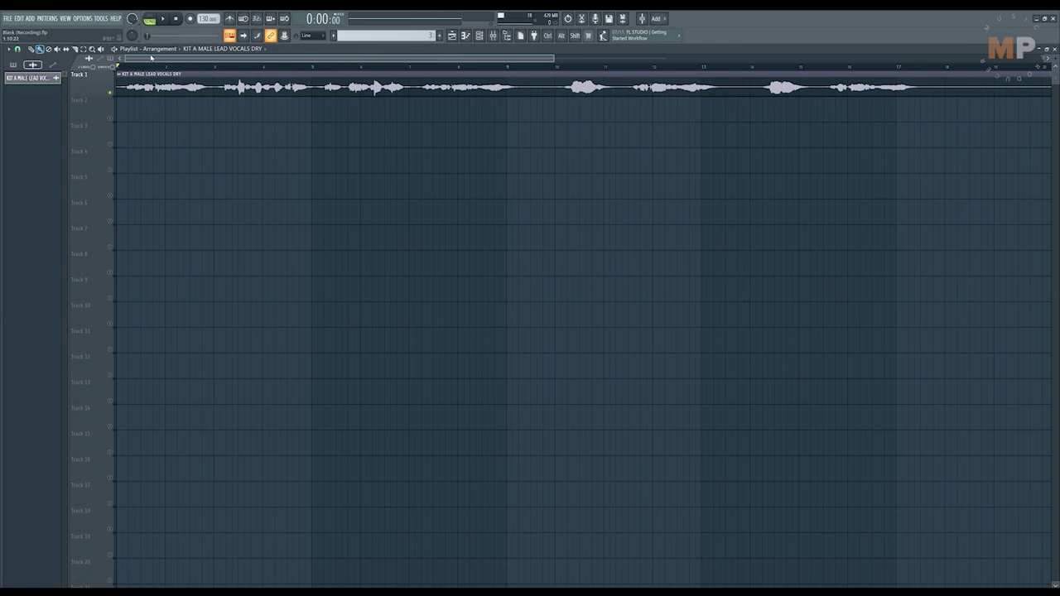
Turn on the metronome and play the vocal from the start to compare its timing with the beat.
{"action": "left_click", "coordinate": [230, 19]}
{"action": "scroll", "coordinate": [103, 146], "scroll_direction": "up", "scroll_amount": 2}
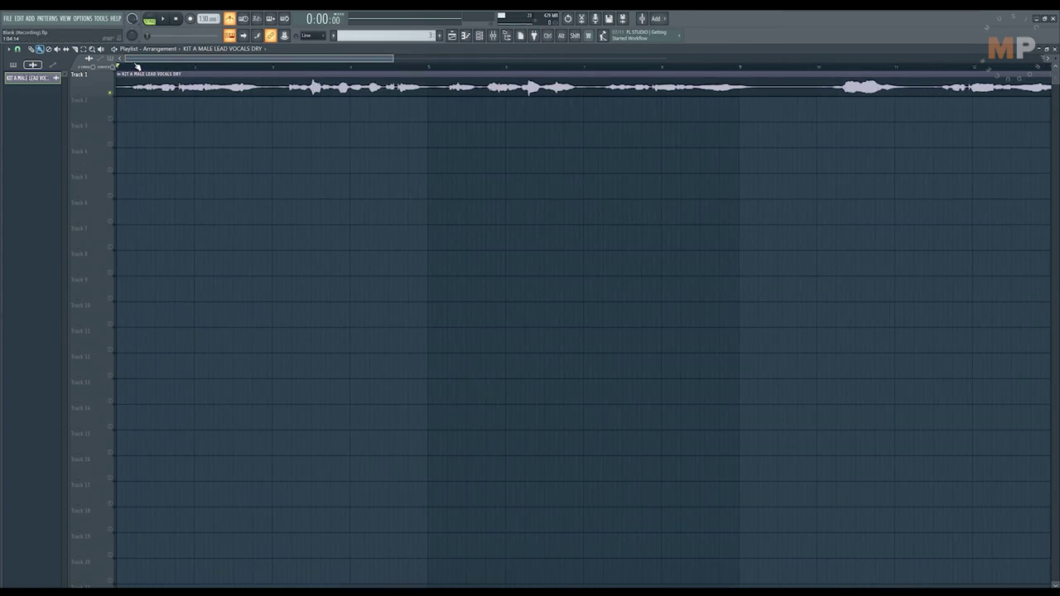
{"action": "scroll", "coordinate": [137, 96], "scroll_direction": "up", "scroll_amount": 2}
{"action": "key", "text": "space"}
{"action": "key", "text": "space"}
{"action": "key", "text": "space"}
Shift the vocal clip slightly later on Track 1 and play it against the metronome.
{"action": "left_click_drag", "start_coordinate": [157, 85], "coordinate": [175, 85]}
{"action": "key", "text": "space"}
{"action": "key", "text": "space"}
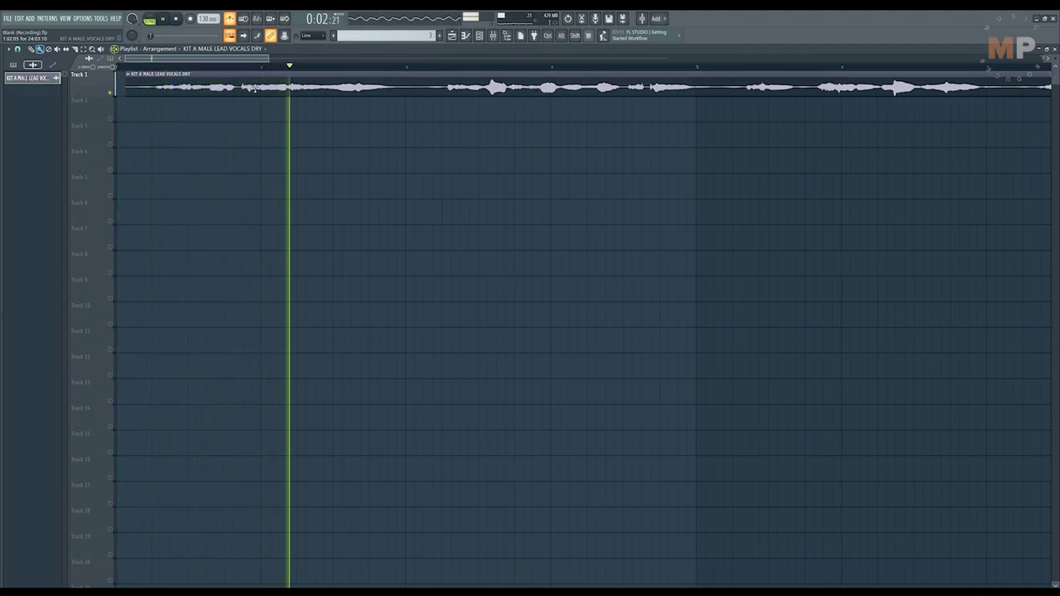
{"action": "scroll", "coordinate": [355, 144], "scroll_direction": "down", "scroll_amount": 2}
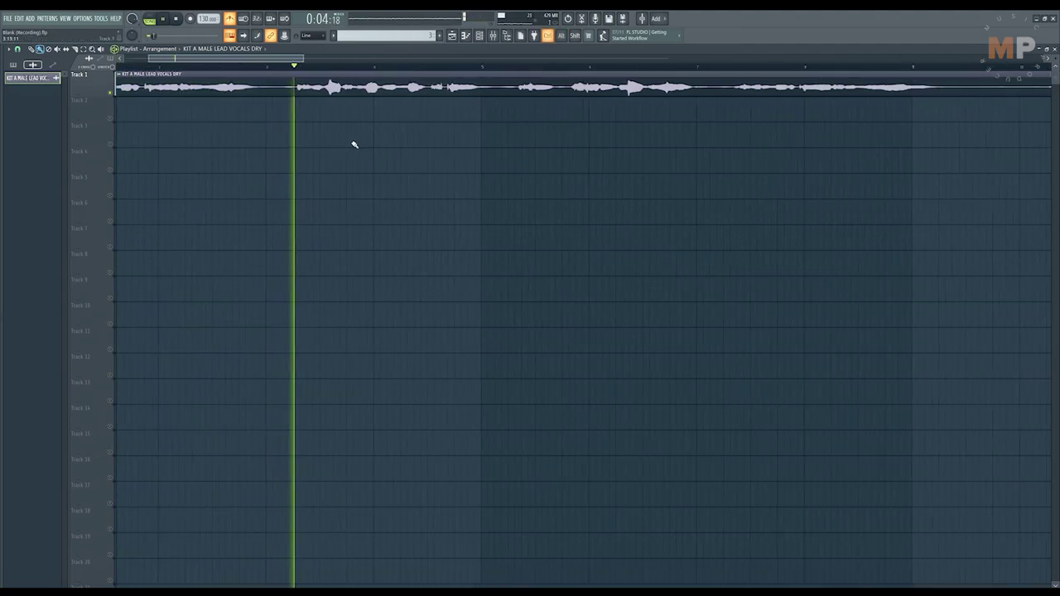
{"action": "scroll", "coordinate": [256, 153], "scroll_direction": "down", "scroll_amount": 2}
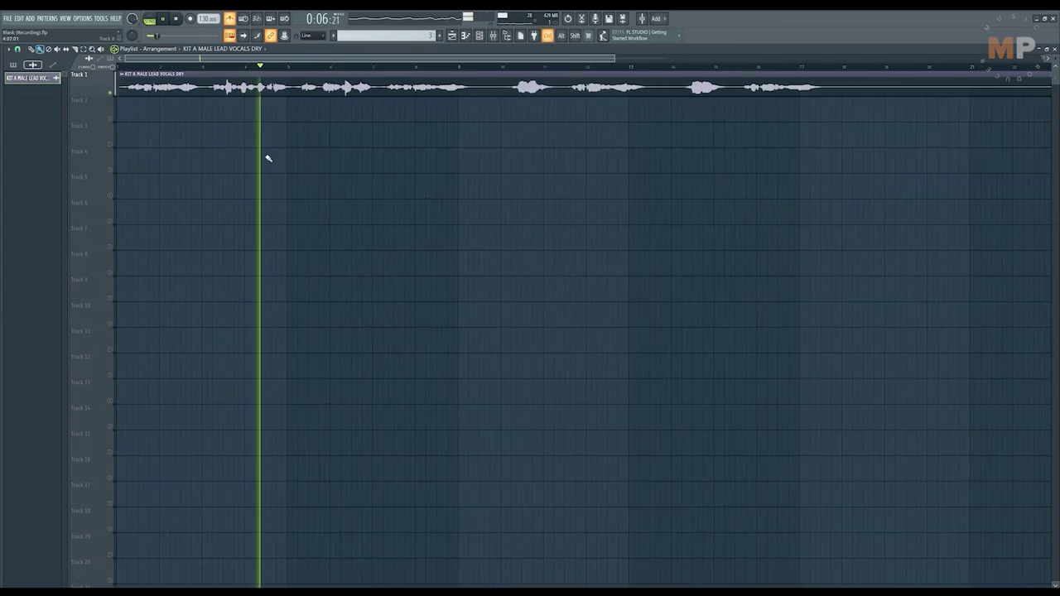
Stop playback and replay the vocal's opening against the metronome to check its alignment with the first beats.
{"action": "scroll", "coordinate": [312, 172], "scroll_direction": "down", "scroll_amount": 3}
{"action": "key", "text": "space"}
{"action": "scroll", "coordinate": [486, 123], "scroll_direction": "up", "scroll_amount": 5}
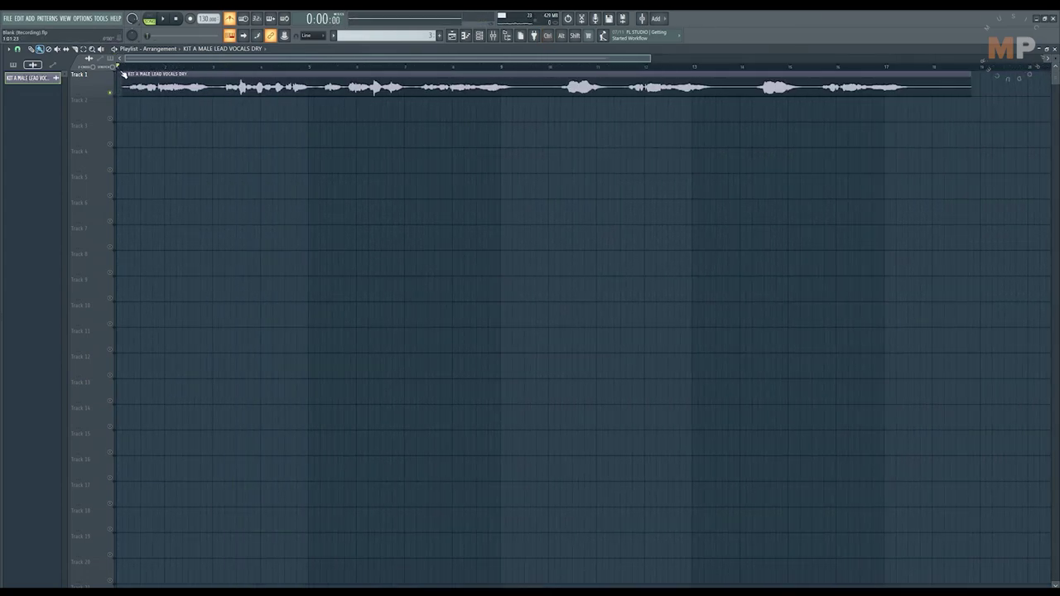
{"action": "scroll", "coordinate": [310, 124], "scroll_direction": "down", "scroll_amount": 1}
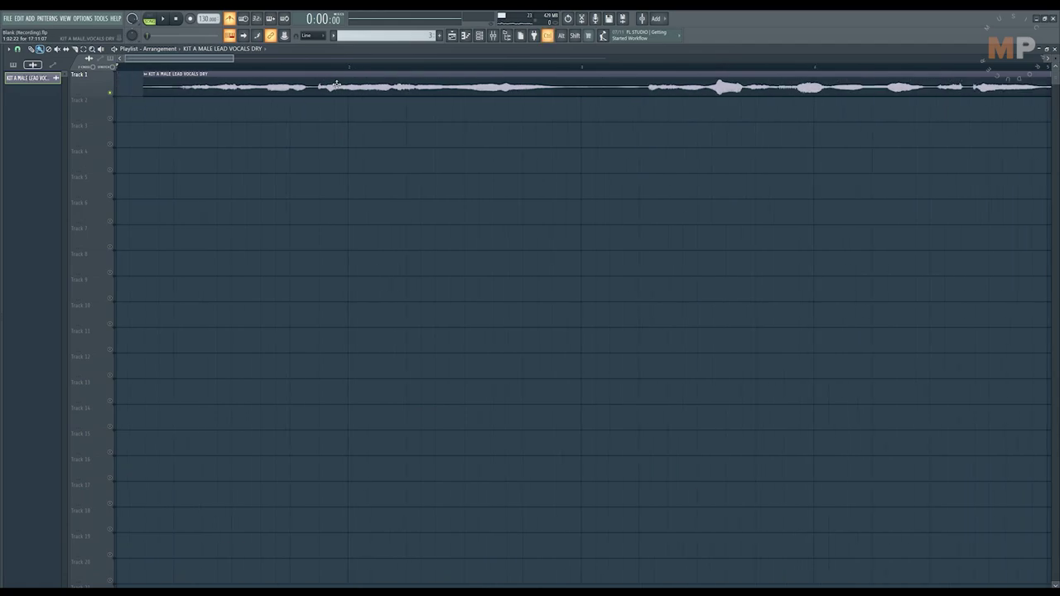
{"action": "left_click", "coordinate": [233, 72]}
{"action": "key", "text": "space"}
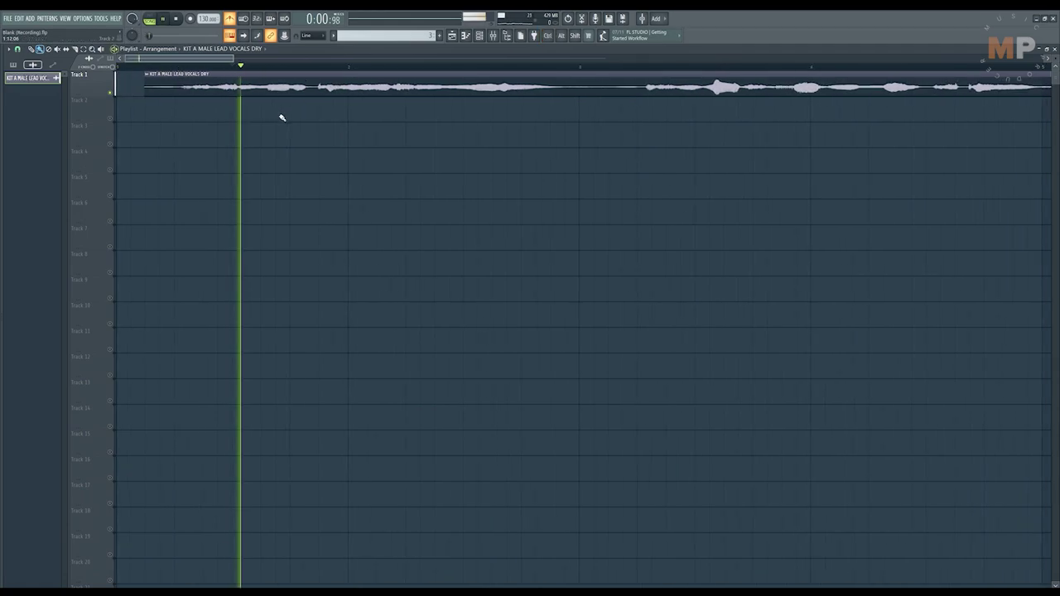
{"action": "key", "text": "space"}
{"action": "scroll", "coordinate": [303, 90], "scroll_direction": "up", "scroll_amount": 1}
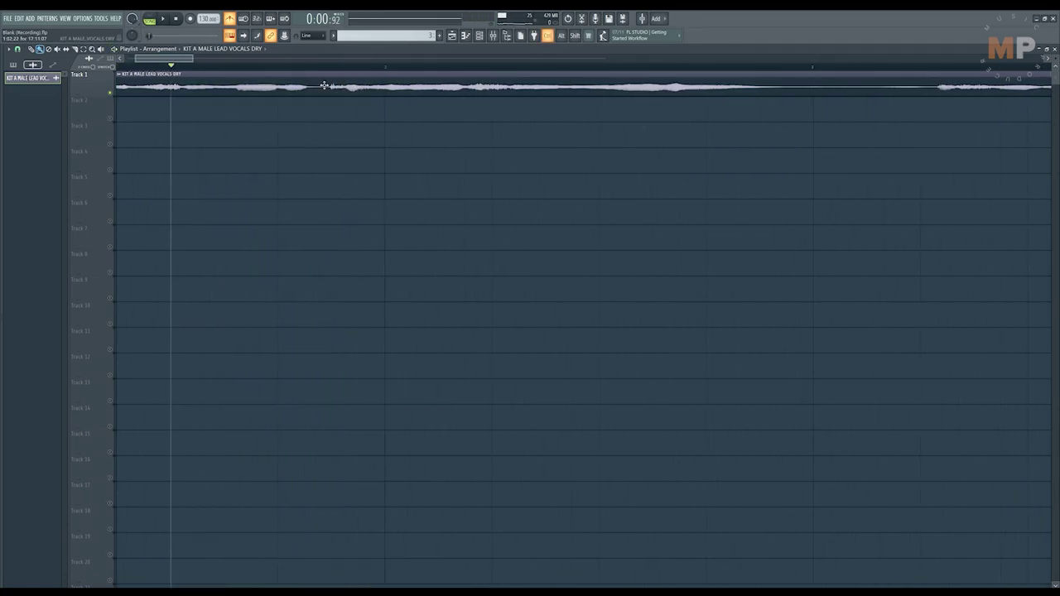
Align the start of the vocal clip on Track 1 with the beginning of bar 1 and play it against the metronome.
{"action": "mouse_move", "coordinate": [346, 87]}
{"action": "left_mouse_down"}
{"action": "mouse_move", "coordinate": [418, 93]}
{"action": "mouse_move", "coordinate": [400, 89]}
{"action": "left_mouse_up"}
{"action": "scroll", "coordinate": [193, 80], "scroll_direction": "down", "scroll_amount": 2}
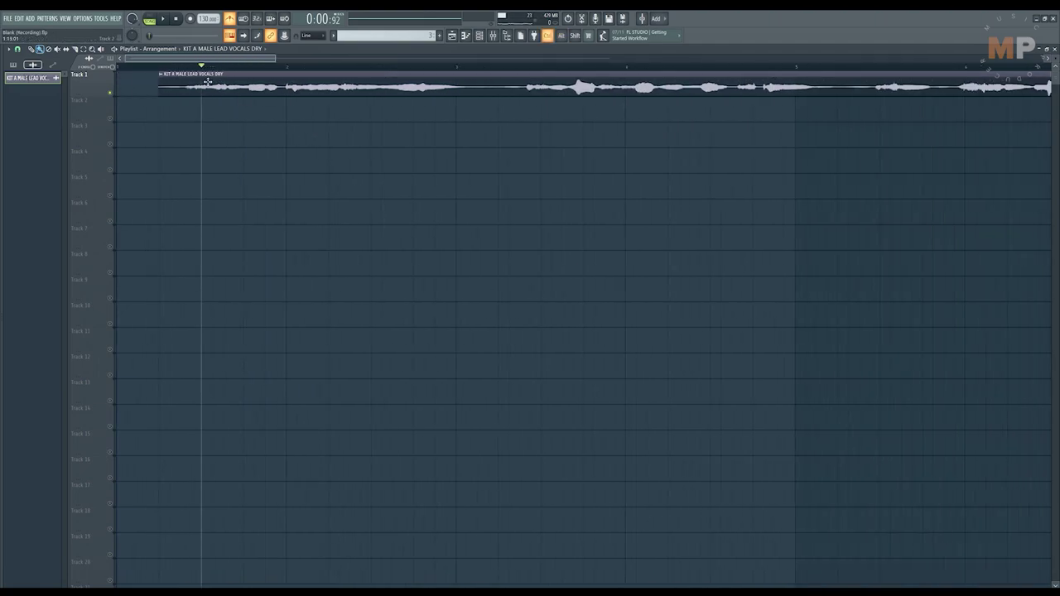
{"action": "left_click_drag", "start_coordinate": [193, 80], "coordinate": [151, 81]}
{"action": "key", "text": "space"}
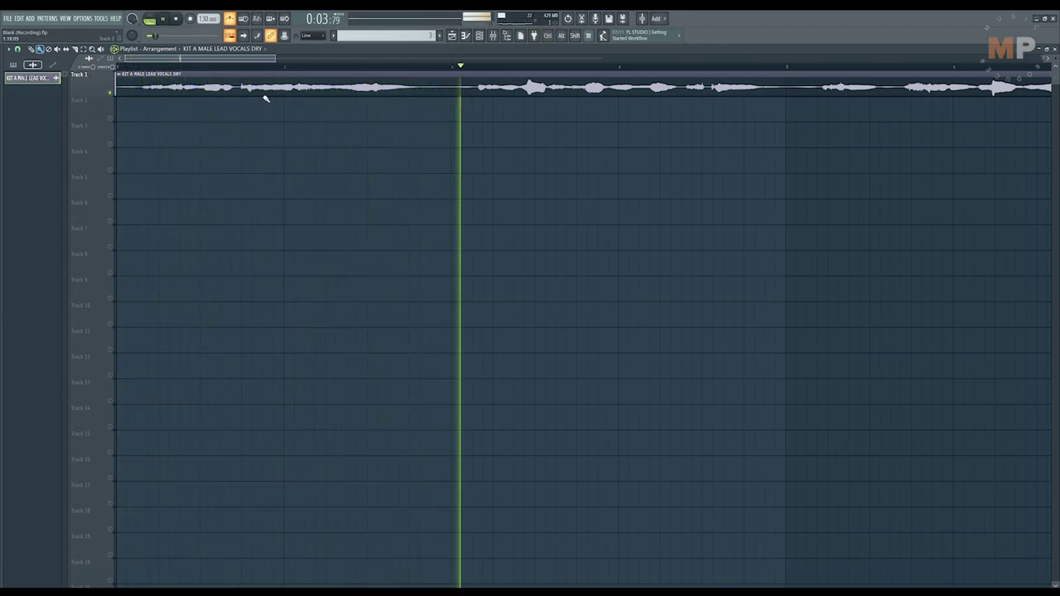
{"action": "scroll", "coordinate": [252, 141], "scroll_direction": "down", "scroll_amount": 2}
{"action": "key", "text": "space"}
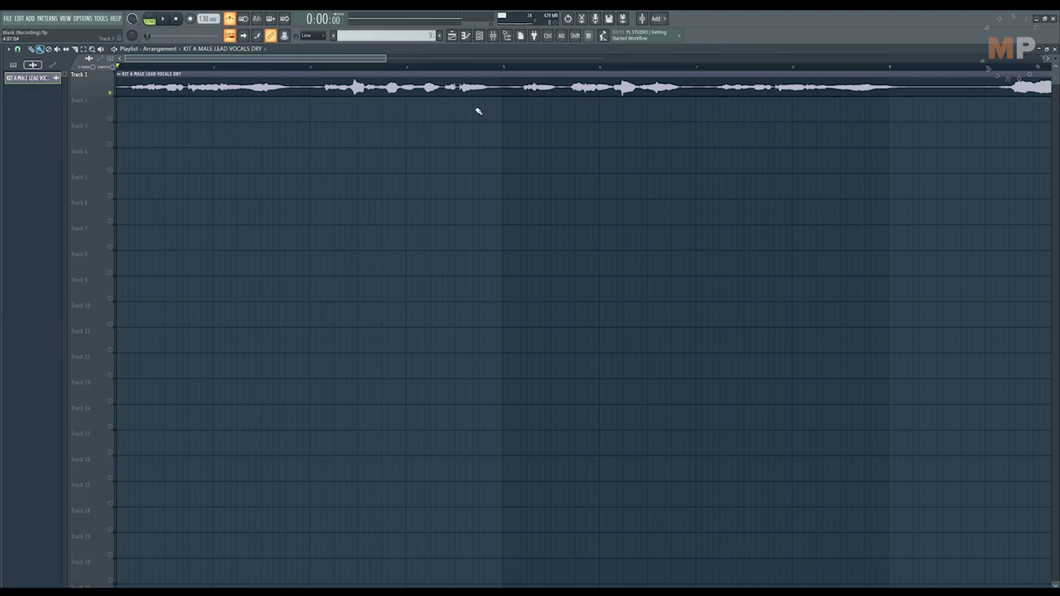
Play the vocal's closing phrases from about bar 14 against the metronome to check for timing drift.
{"action": "scroll", "coordinate": [430, 154], "scroll_direction": "down", "scroll_amount": 2}
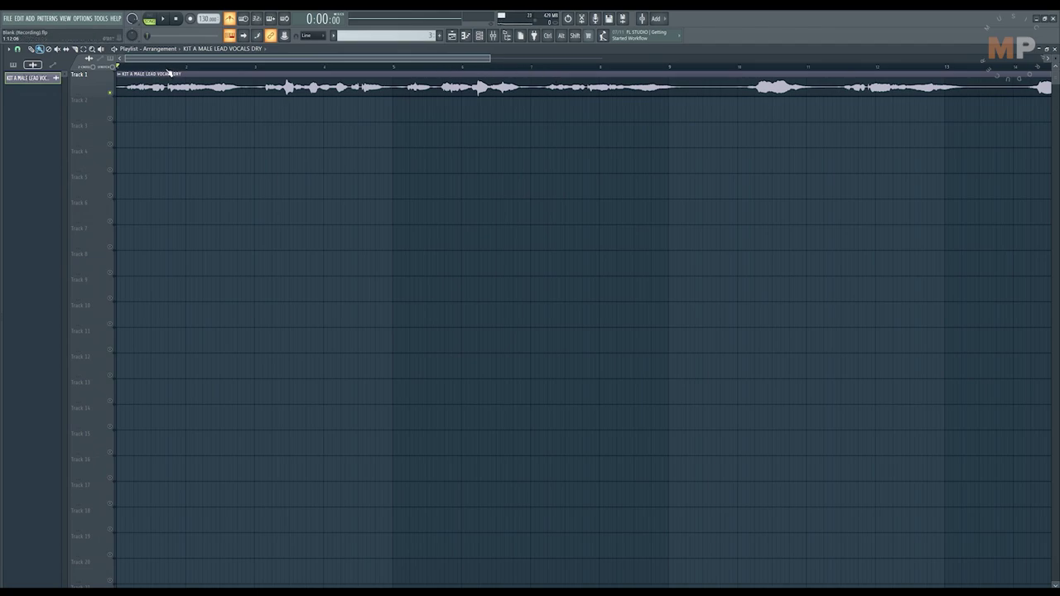
{"action": "scroll", "coordinate": [460, 160], "scroll_direction": "down", "scroll_amount": 3}
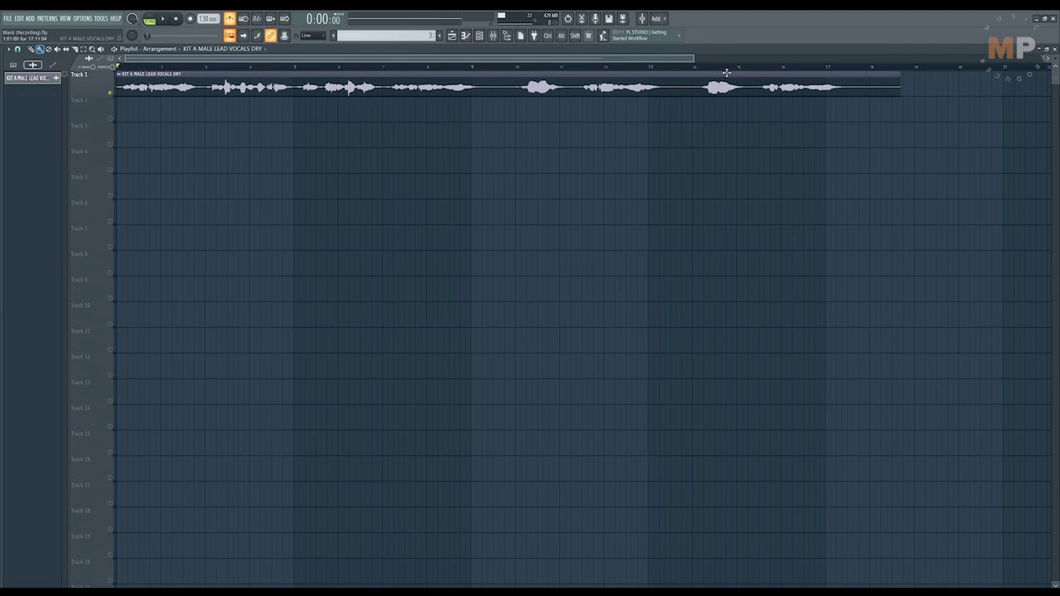
{"action": "left_click", "coordinate": [700, 70]}
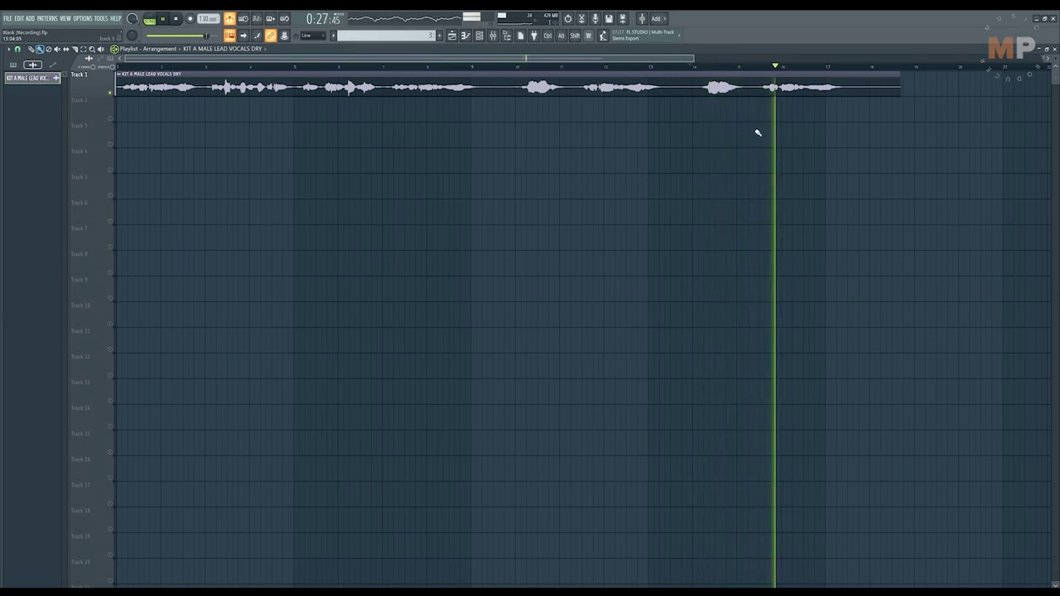
{"action": "scroll", "coordinate": [826, 156], "scroll_direction": "up", "scroll_amount": 5}
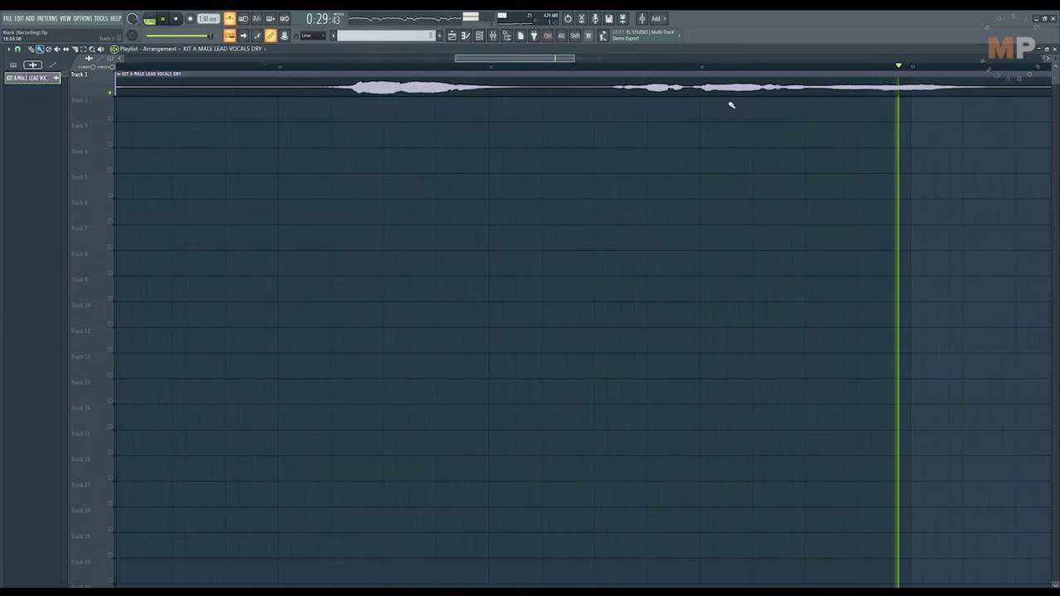
{"action": "left_click", "coordinate": [614, 68]}
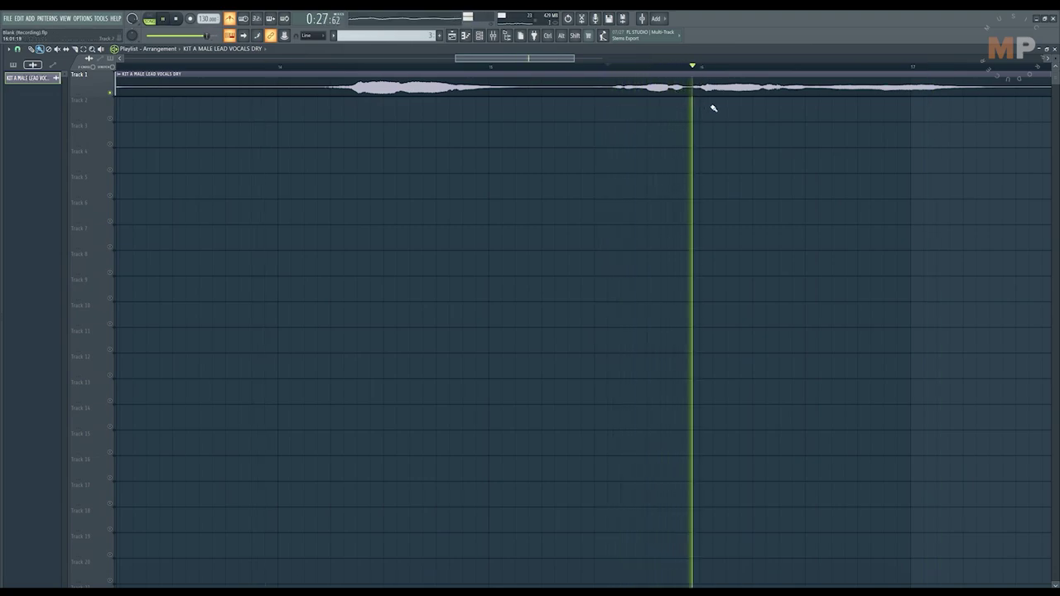
{"action": "key", "text": "space"}
{"action": "scroll", "coordinate": [710, 88], "scroll_direction": "down", "scroll_amount": 5}
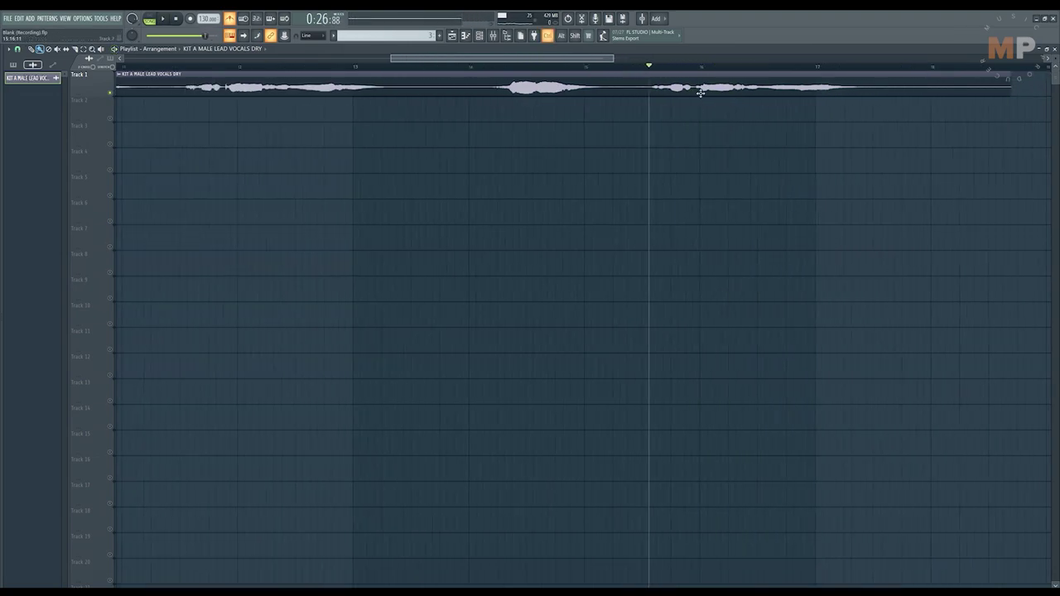
Try a project tempo of 131 BPM against the vocal's opening, and return it to 130 BPM.
{"action": "scroll", "coordinate": [711, 123], "scroll_direction": "up", "scroll_amount": 3}
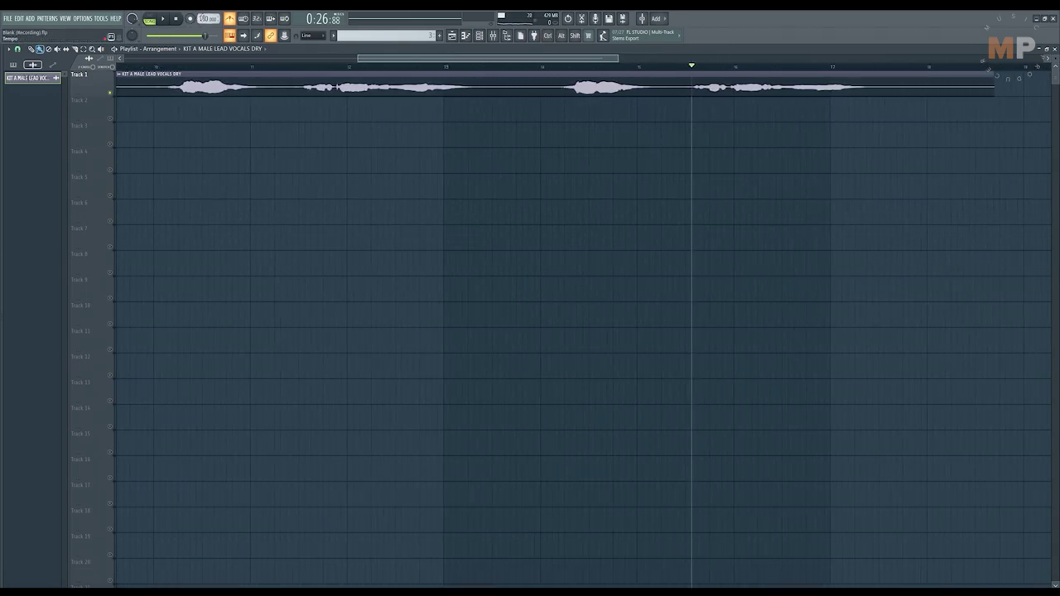
{"action": "scroll", "coordinate": [208, 19], "scroll_direction": "up", "scroll_amount": 1}
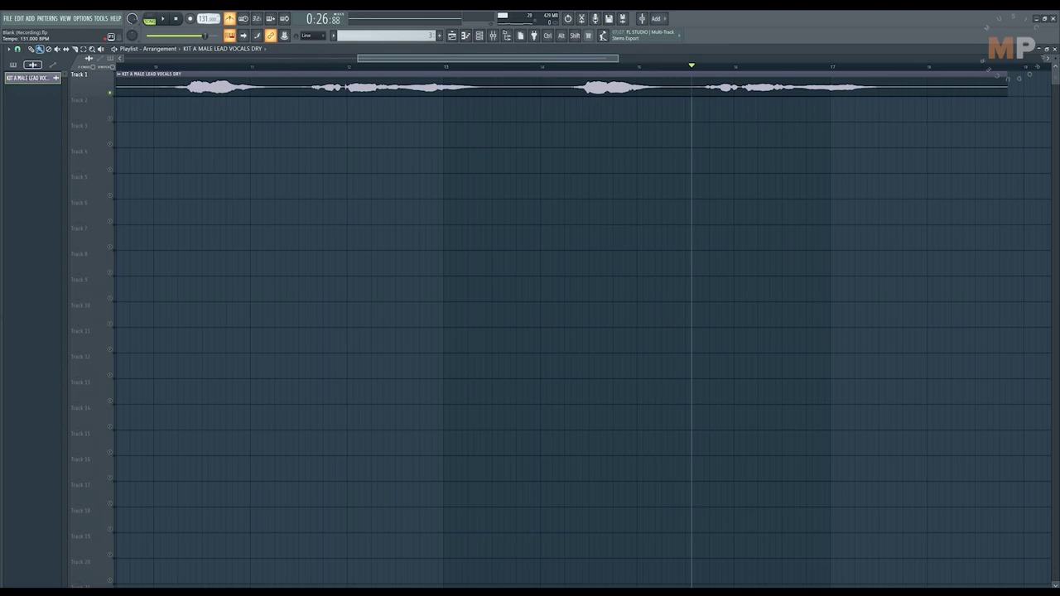
{"action": "left_click_drag", "start_coordinate": [385, 59], "coordinate": [145, 58]}
{"action": "scroll", "coordinate": [244, 111], "scroll_direction": "up", "scroll_amount": 5}
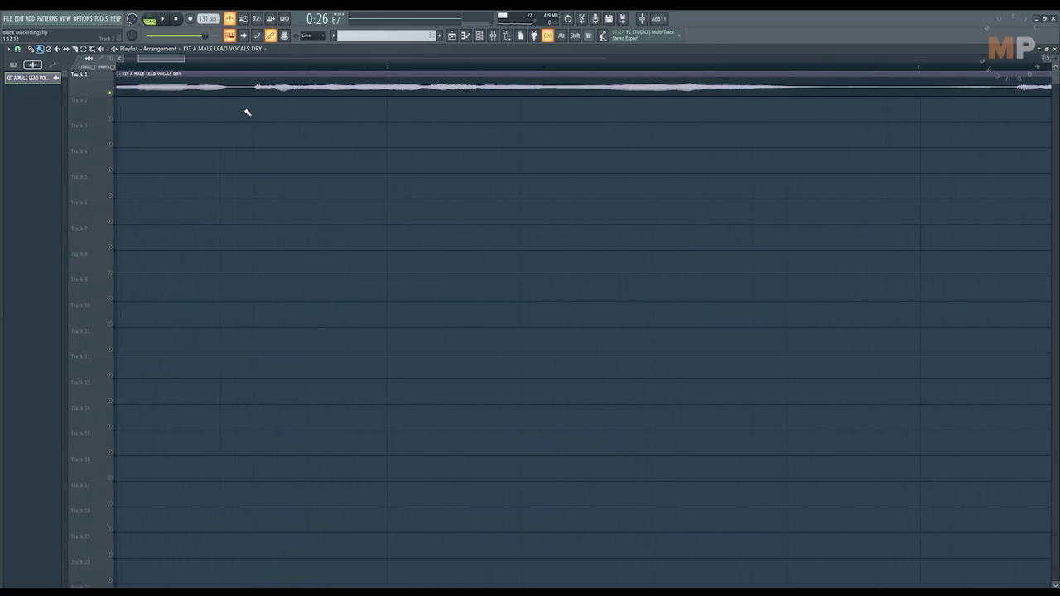
{"action": "scroll", "coordinate": [270, 106], "scroll_direction": "down", "scroll_amount": 4}
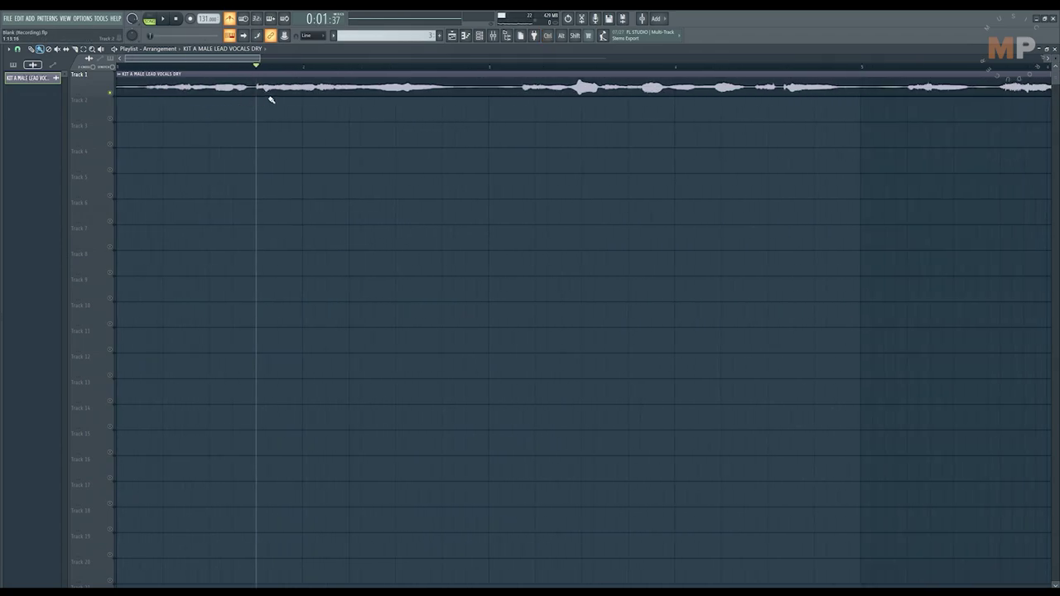
{"action": "key", "text": "space"}
{"action": "key", "text": "space"}
Examine how the vocal's phrases line up with the bar grid across the whole clip, including bars 10 to 17.
{"action": "scroll", "coordinate": [229, 133], "scroll_direction": "down", "scroll_amount": 6}
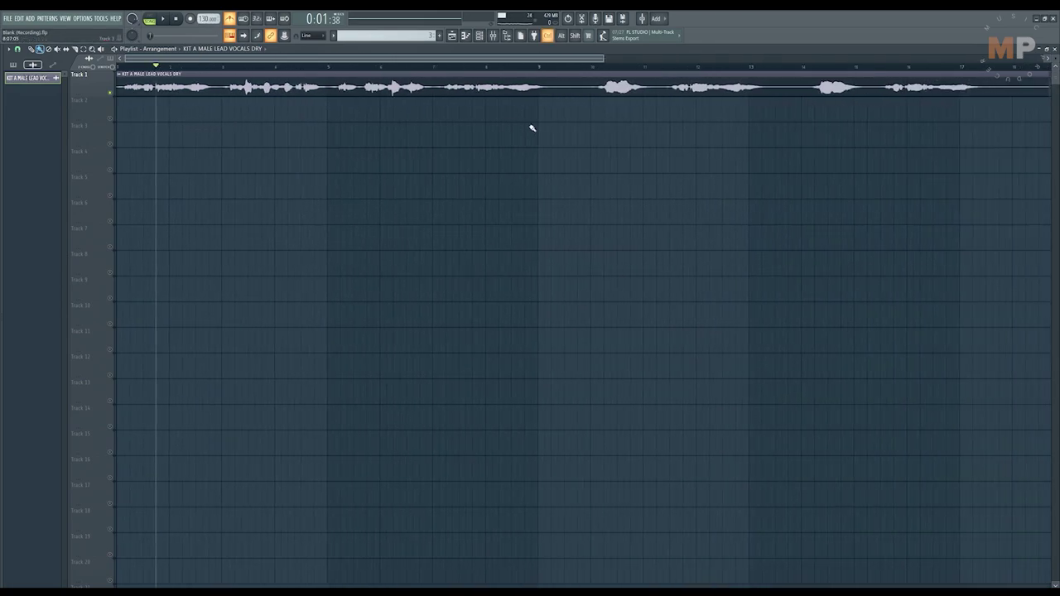
{"action": "scroll", "coordinate": [620, 139], "scroll_direction": "up", "scroll_amount": 3}
{"action": "scroll", "coordinate": [619, 139], "scroll_direction": "up", "scroll_amount": 2}
{"action": "scroll", "coordinate": [206, 18], "scroll_direction": "down", "scroll_amount": 1}
{"action": "scroll", "coordinate": [206, 18], "scroll_direction": "up", "scroll_amount": 1}
{"action": "scroll", "coordinate": [548, 129], "scroll_direction": "down", "scroll_amount": 2}
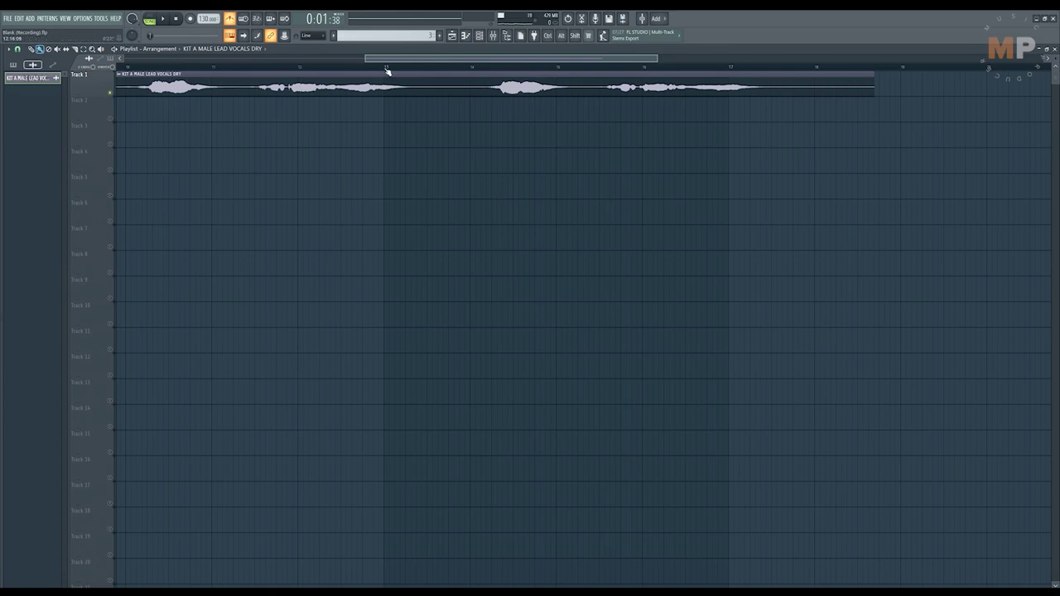
{"action": "scroll", "coordinate": [372, 104], "scroll_direction": "up", "scroll_amount": 2}
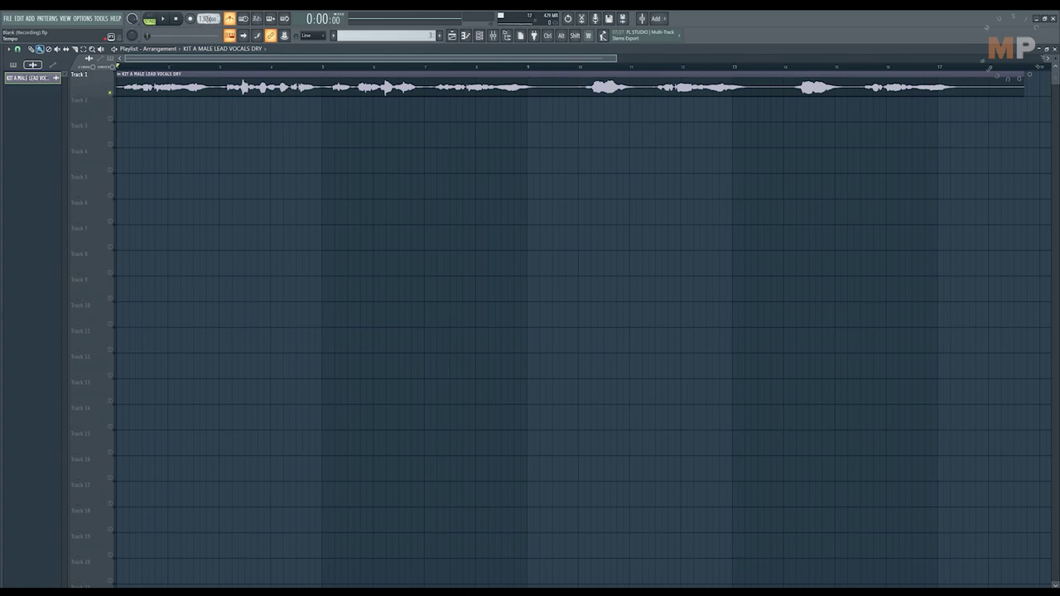
Open the vocal clip's channel settings, set its time stretching mode to Stretch, and move the window clear of the clip.
{"action": "double_click", "coordinate": [221, 81]}
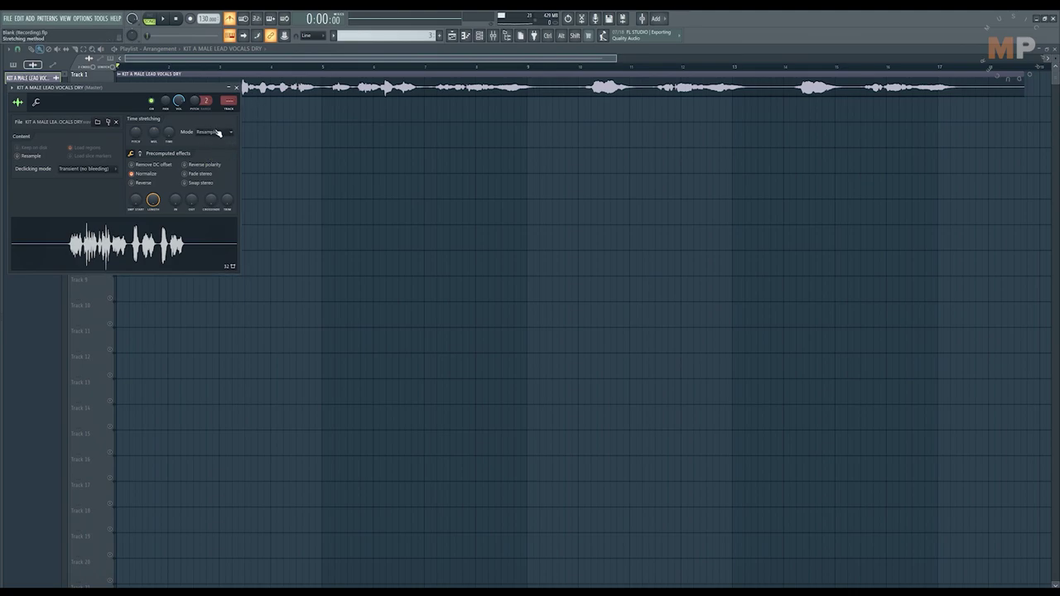
{"action": "left_click", "coordinate": [218, 133]}
{"action": "left_click", "coordinate": [217, 159]}
{"action": "left_click_drag", "start_coordinate": [203, 91], "coordinate": [453, 157]}
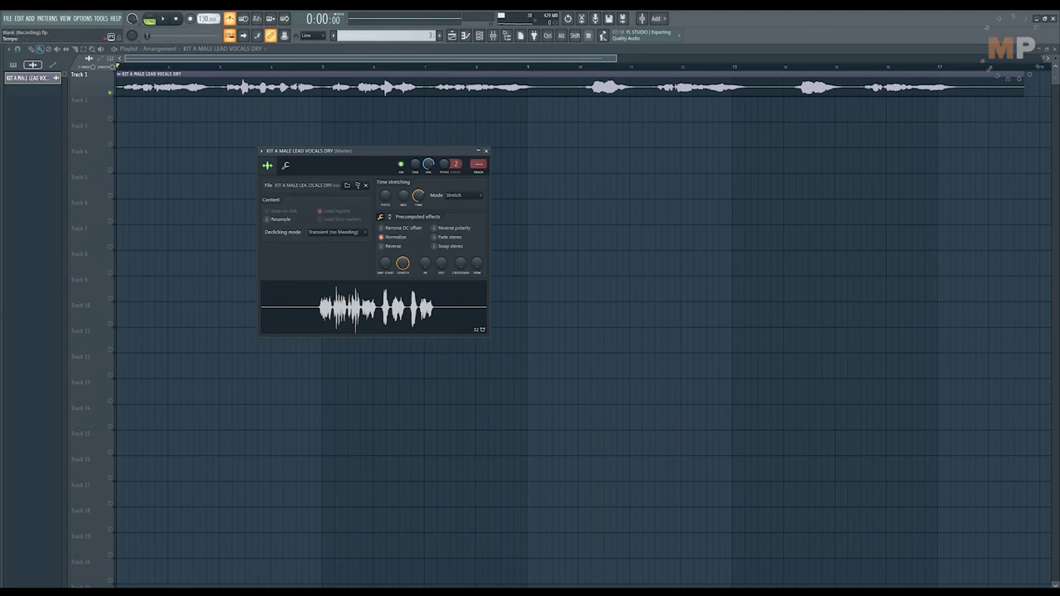
Play the vocal at a project tempo of 71 BPM, then raise the tempo to 119 BPM during playback and stop.
{"action": "left_click_drag", "start_coordinate": [204, 18], "coordinate": [203, 42]}
{"action": "left_click_drag", "start_coordinate": [203, 41], "coordinate": [204, 102]}
{"action": "key", "text": "space"}
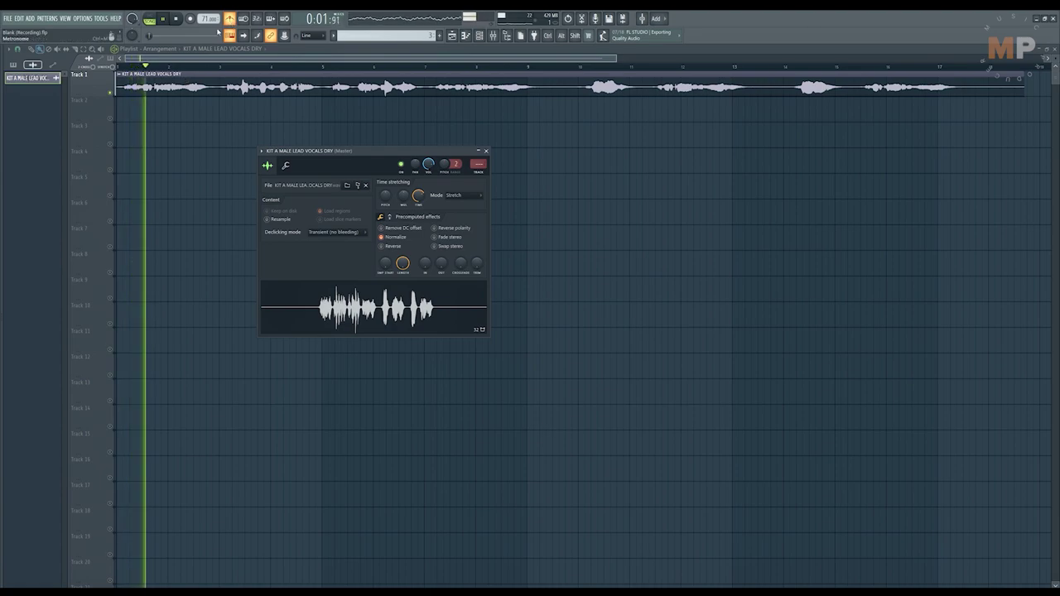
{"action": "mouse_move", "coordinate": [204, 20]}
{"action": "left_mouse_down"}
{"action": "mouse_move", "coordinate": [203, 0]}
{"action": "mouse_move", "coordinate": [204, 19]}
{"action": "left_mouse_up"}
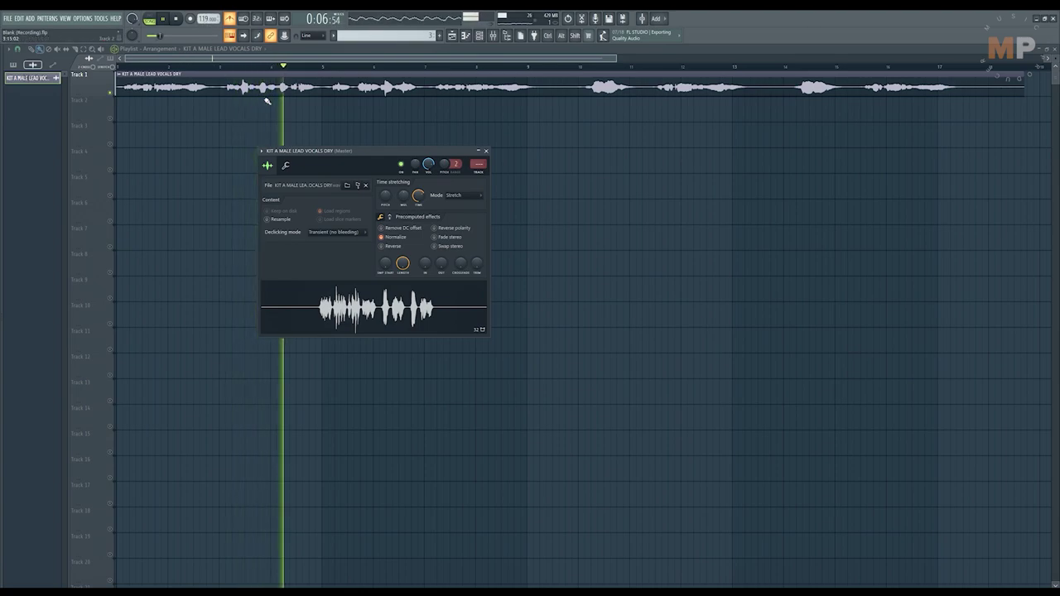
{"action": "key", "text": "space"}
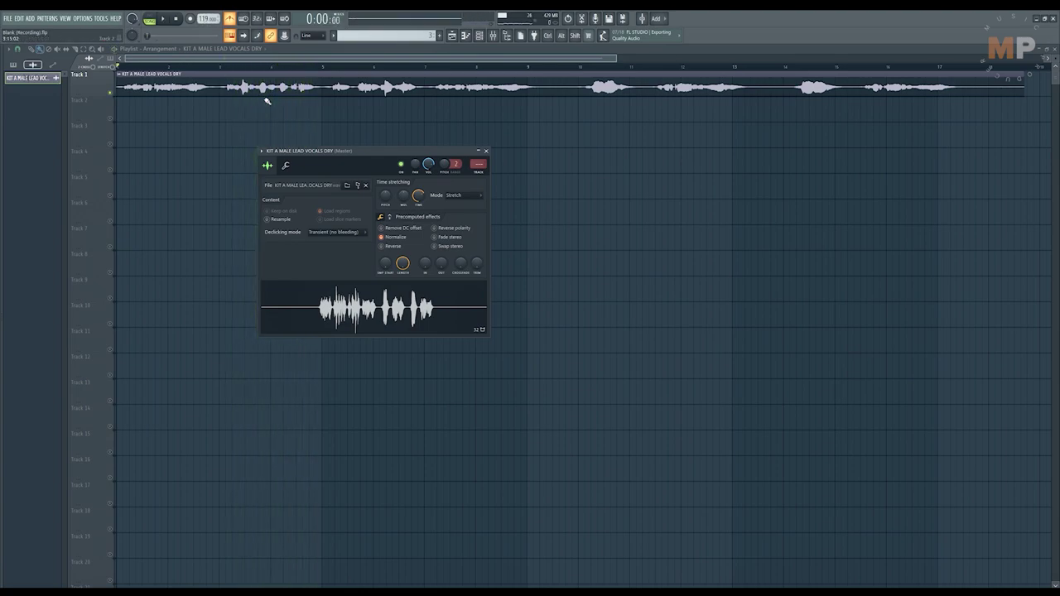